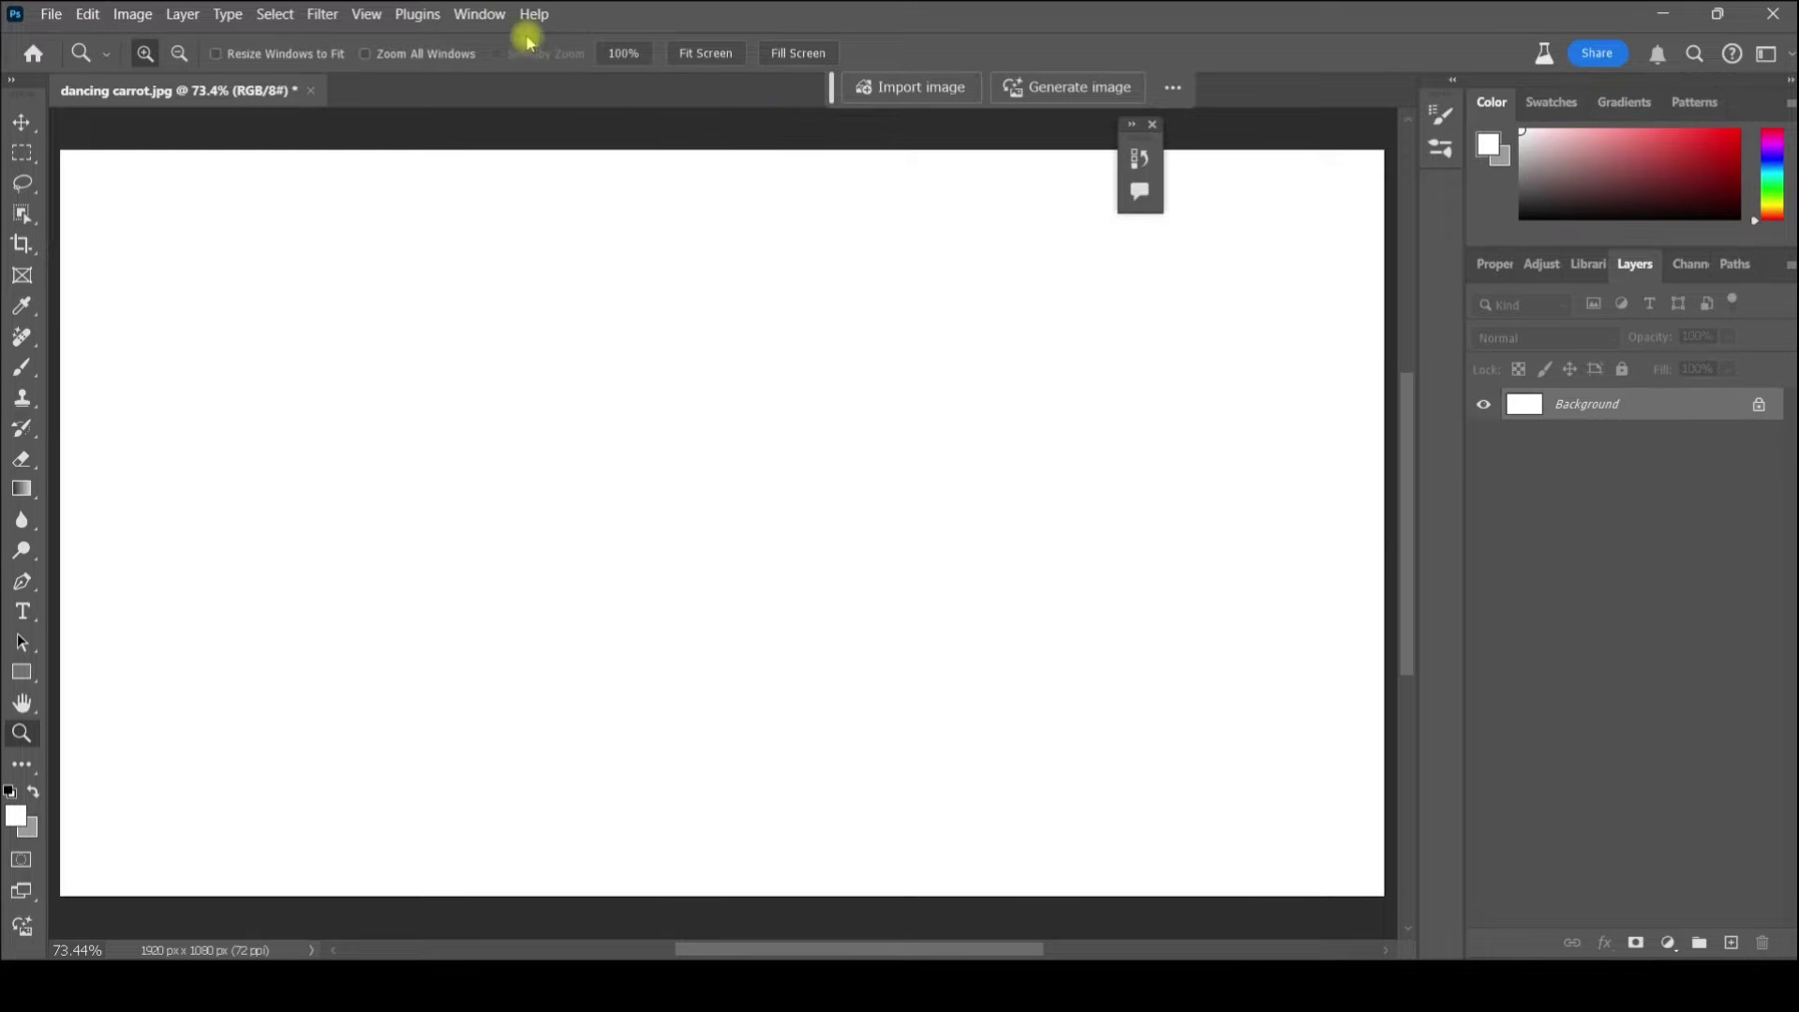
Glance at the Window menu, then open the Generate image dialog from the contextual task bar.
left_click(497, 19)
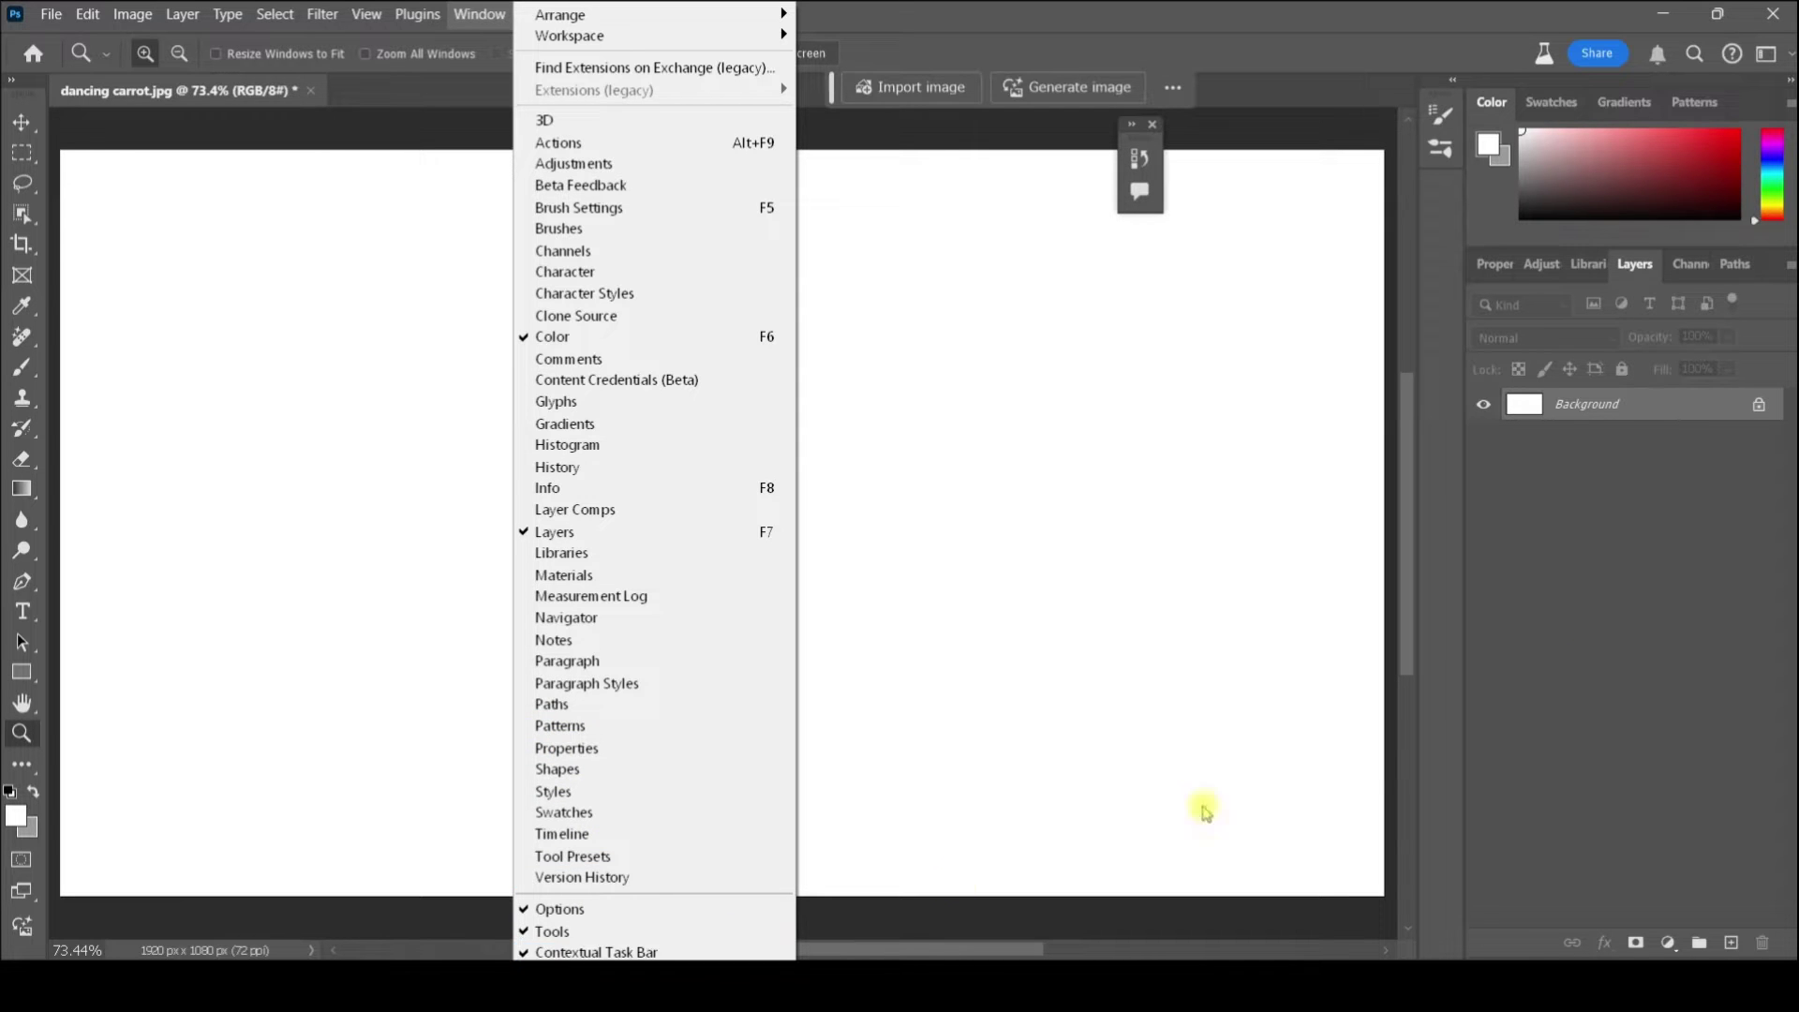
left_click(1673, 601)
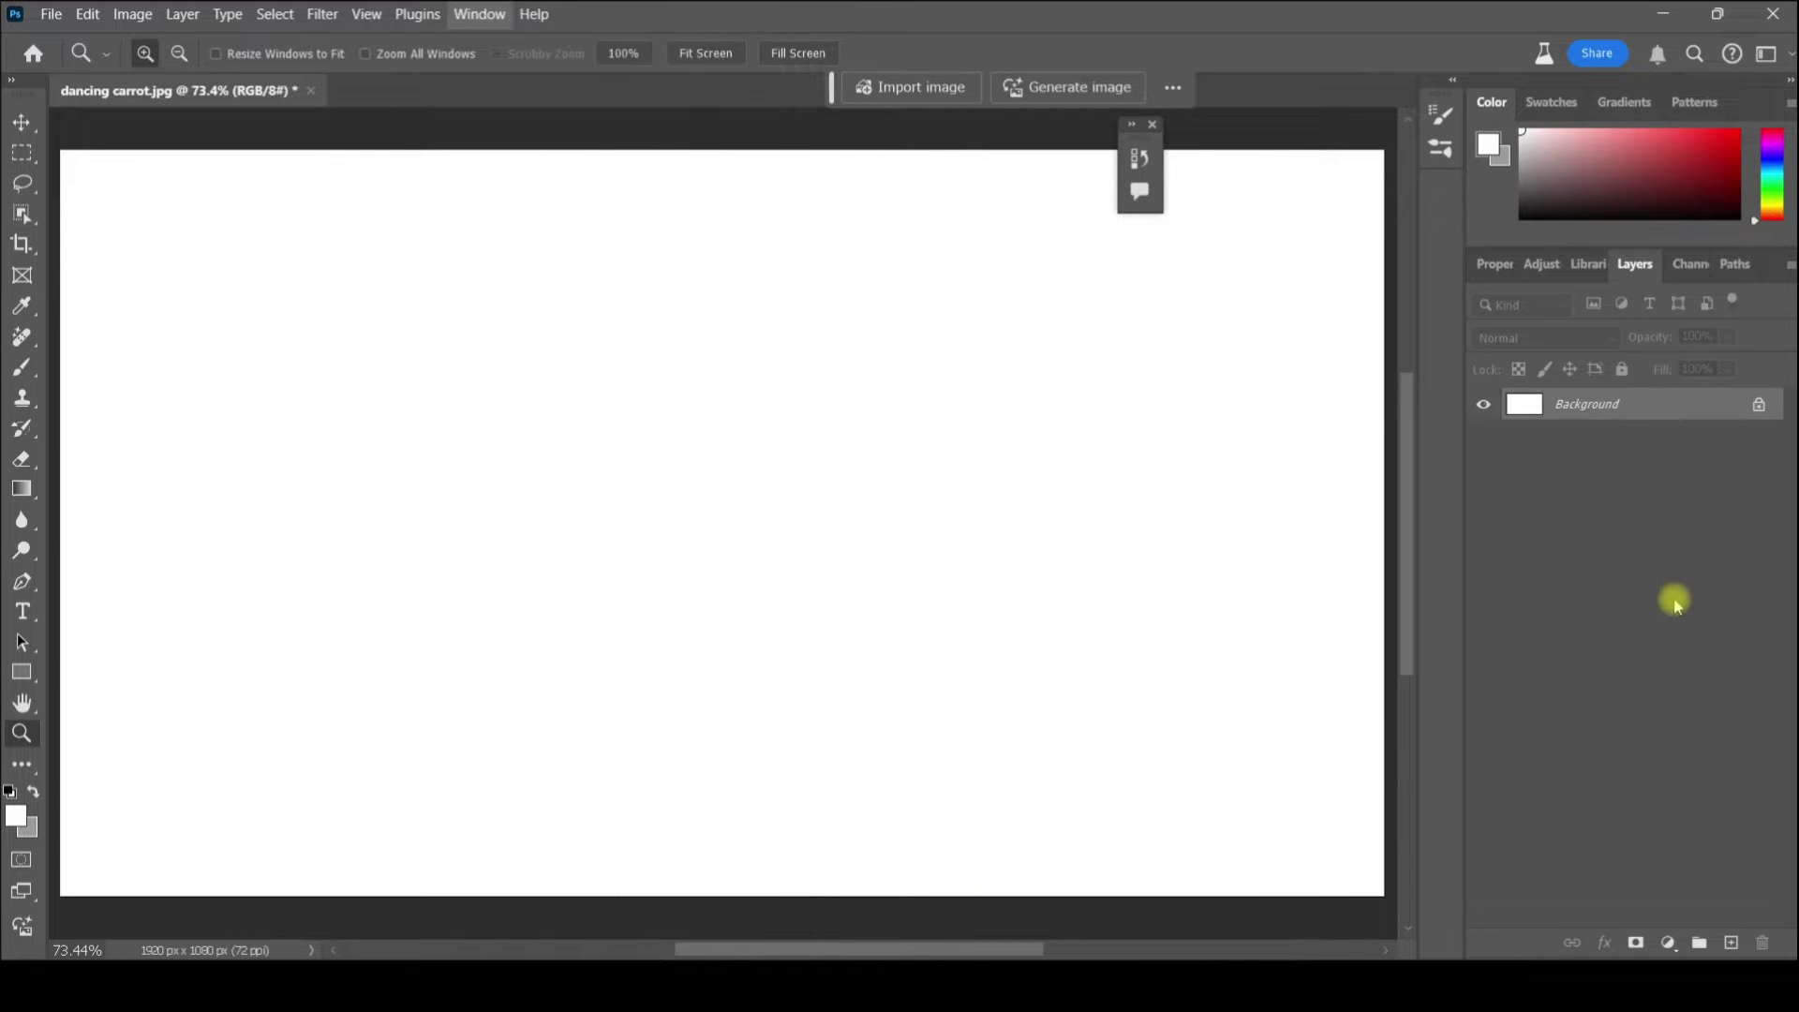
left_click(1050, 95)
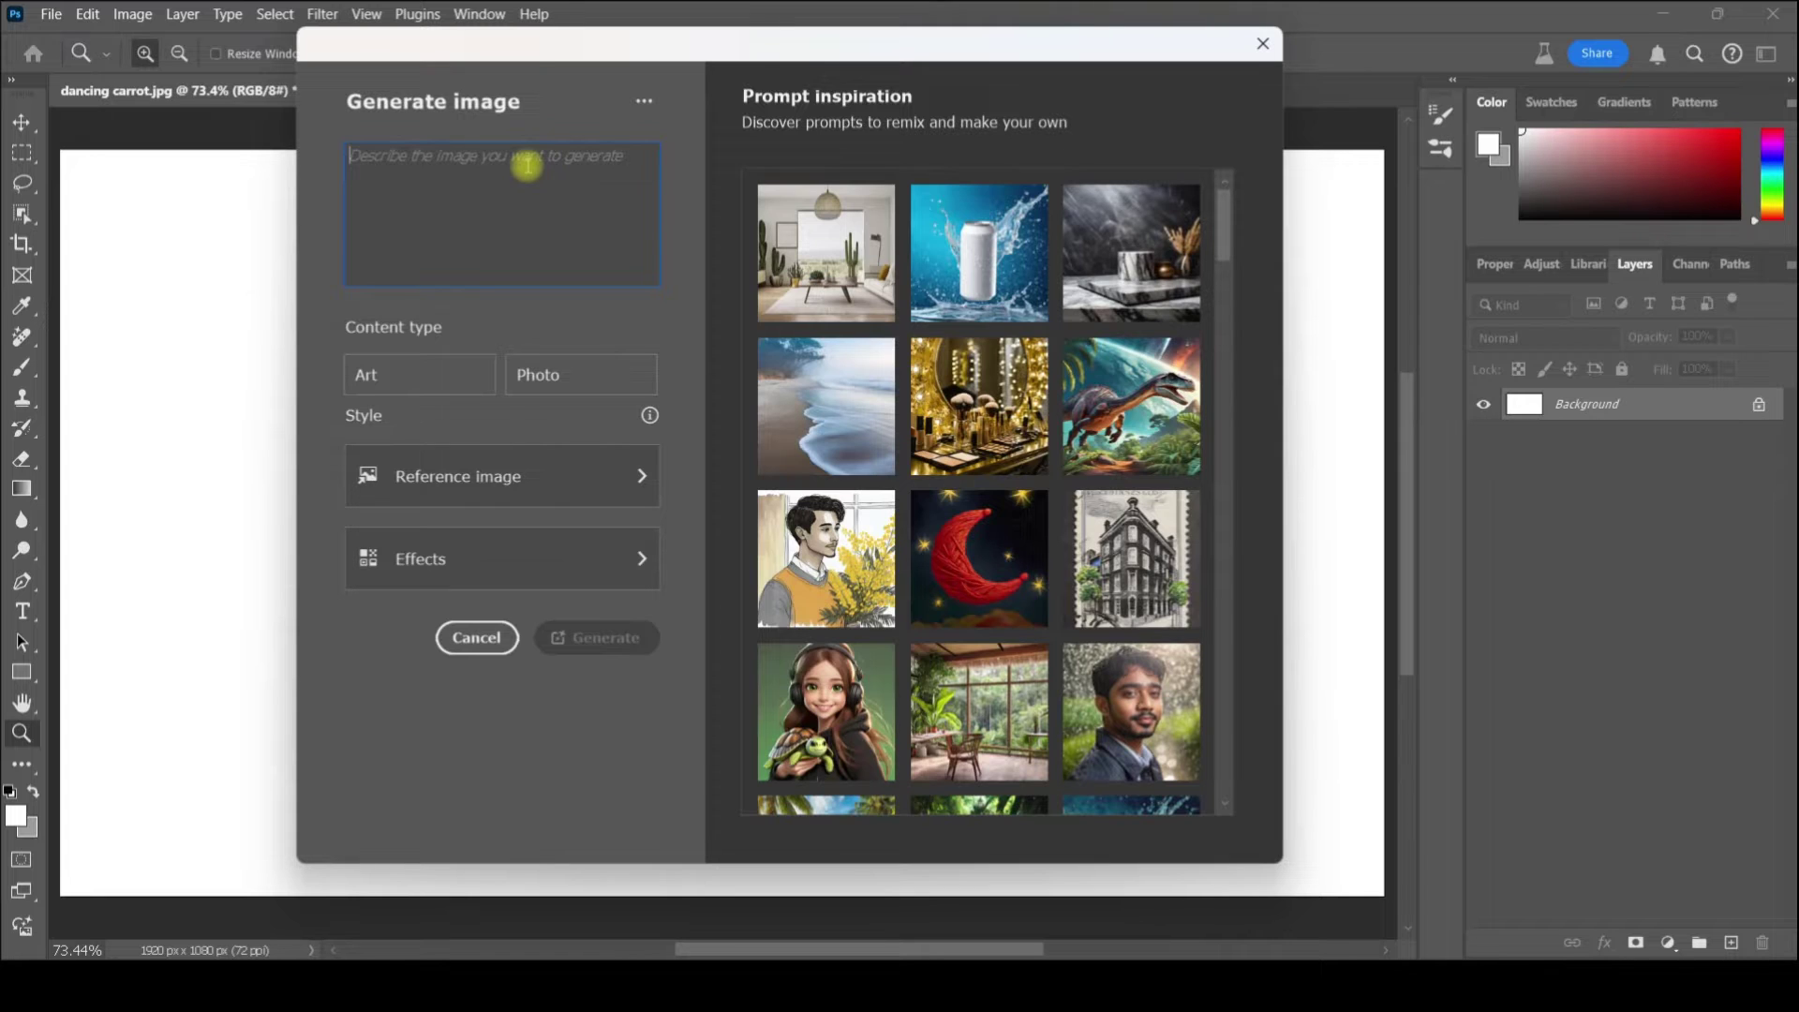
Generate an Art image with the Painting effect from 'frog sitting on the toilet, reading a newspaper'.
type("frog s")
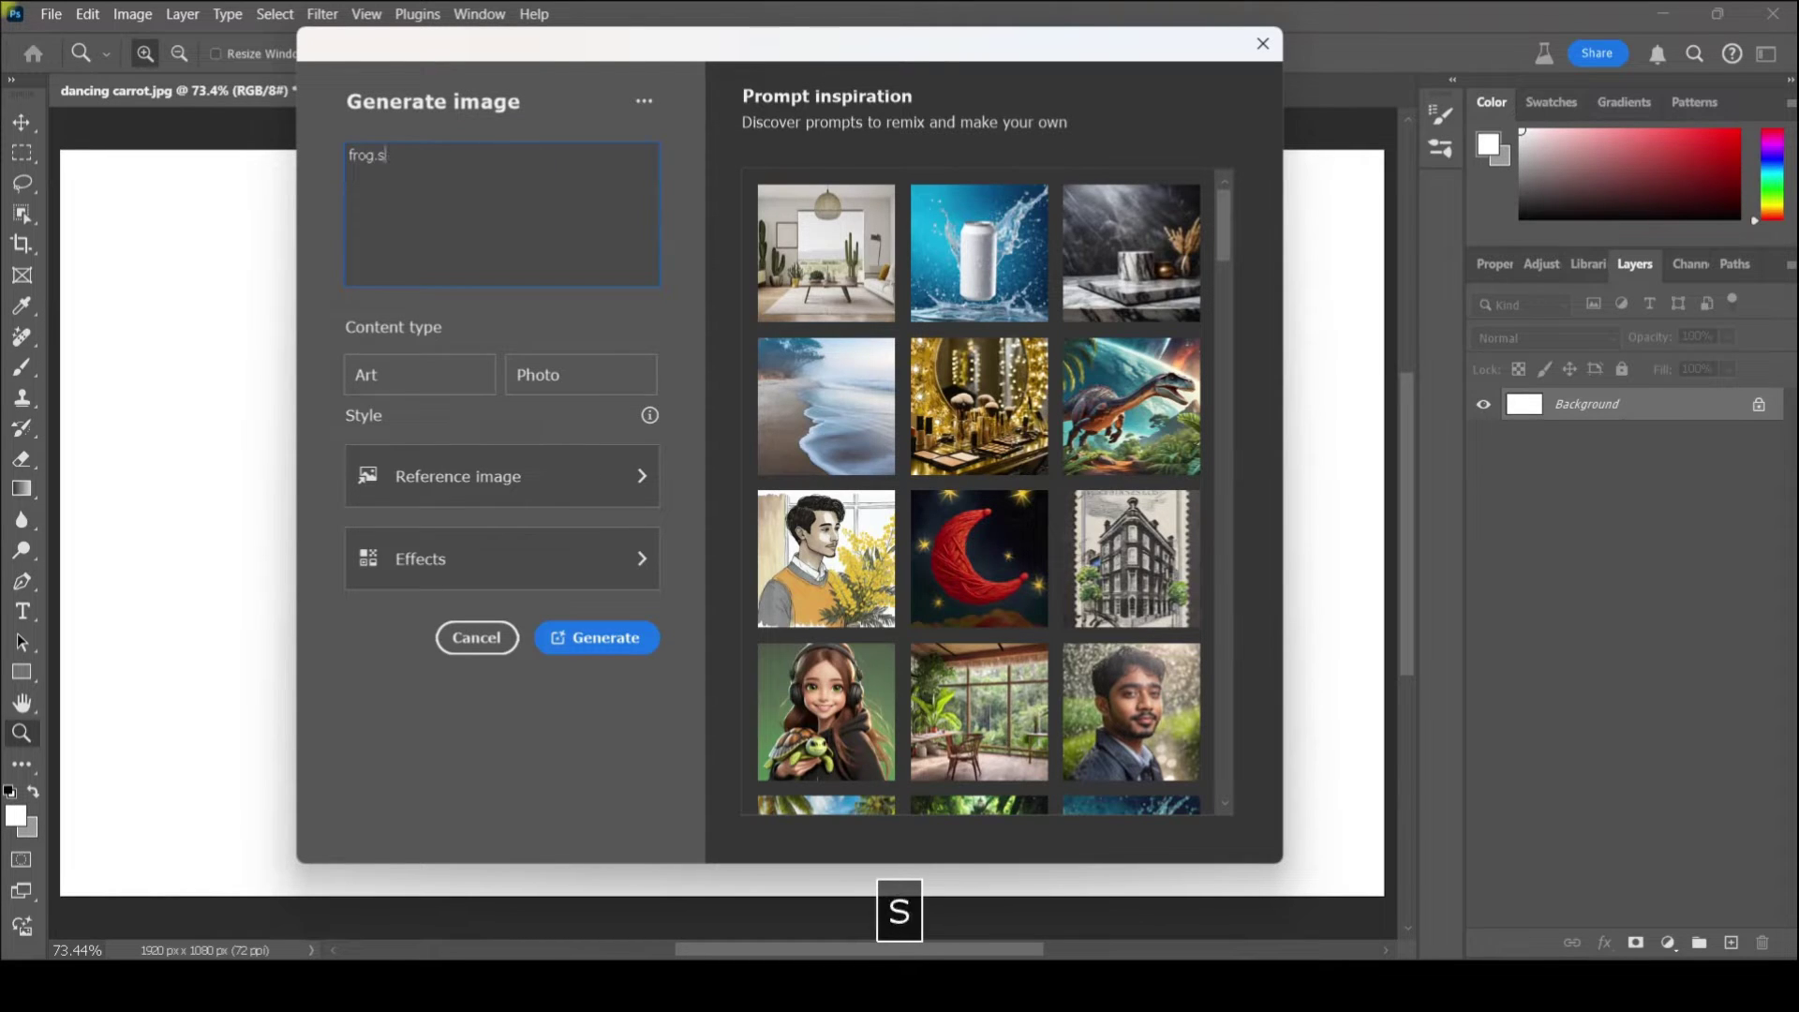
type("itting on the ")
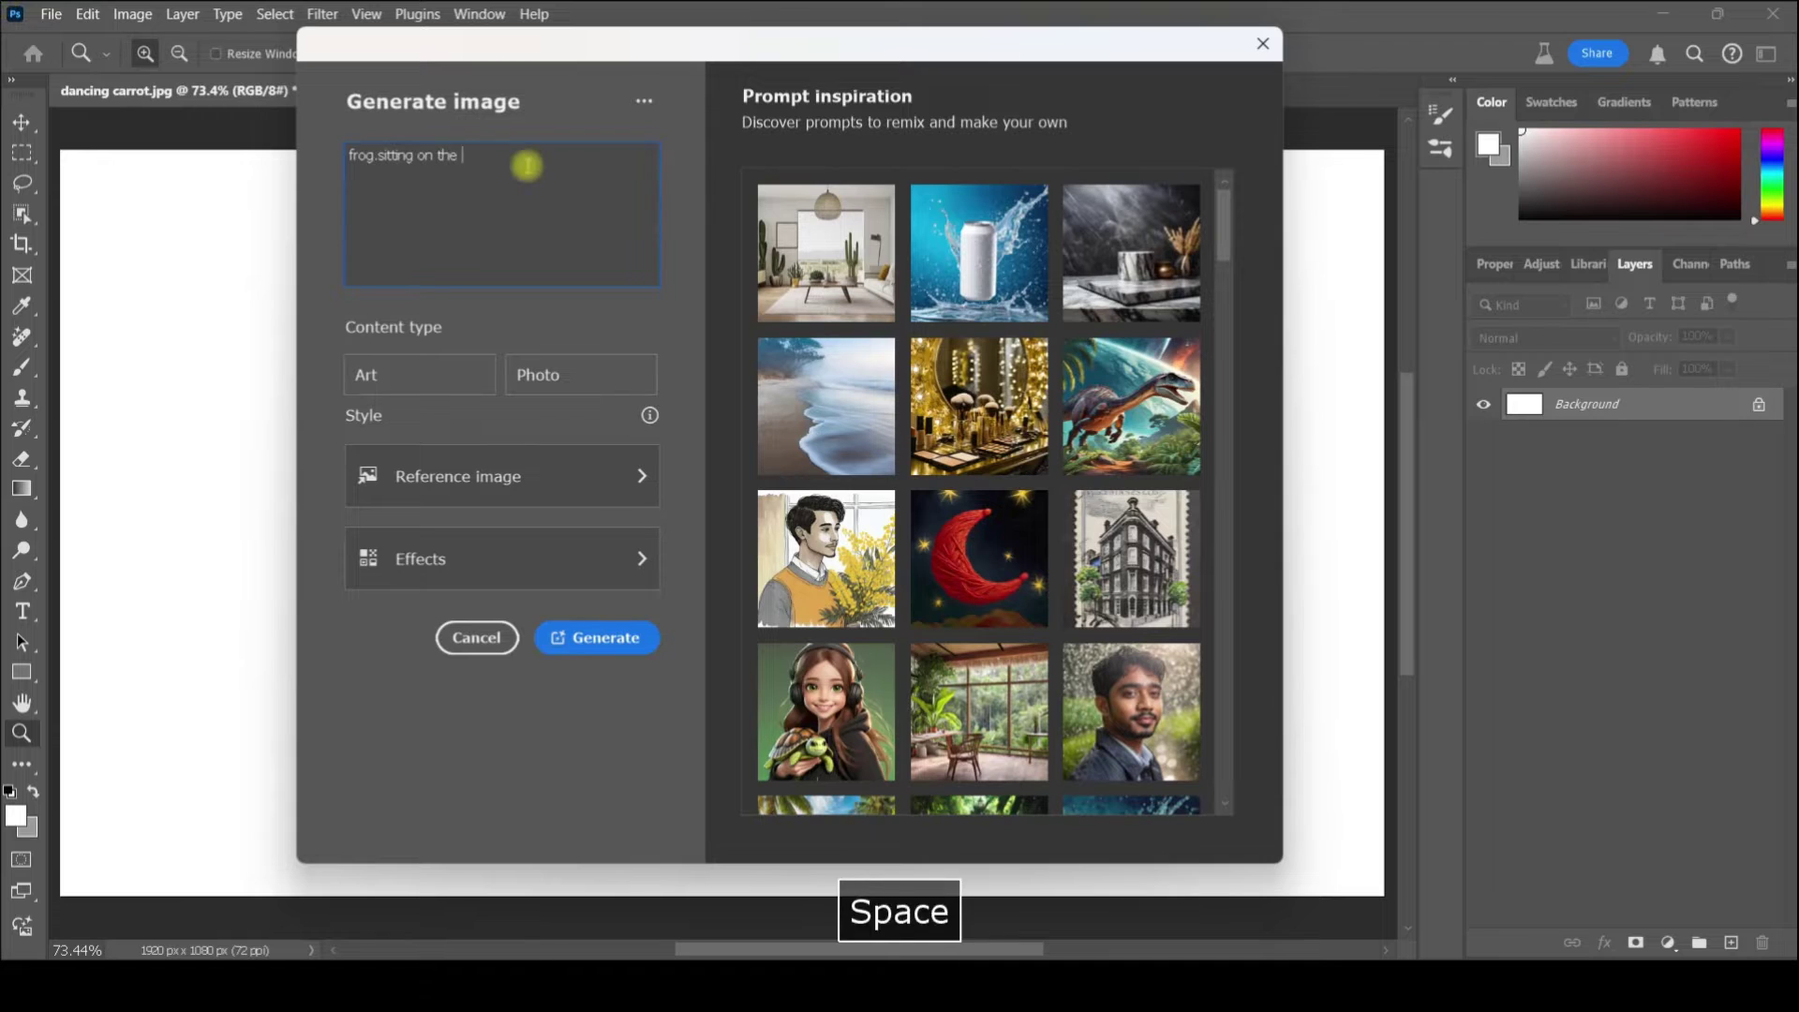
type("toilet, reading a newspaper")
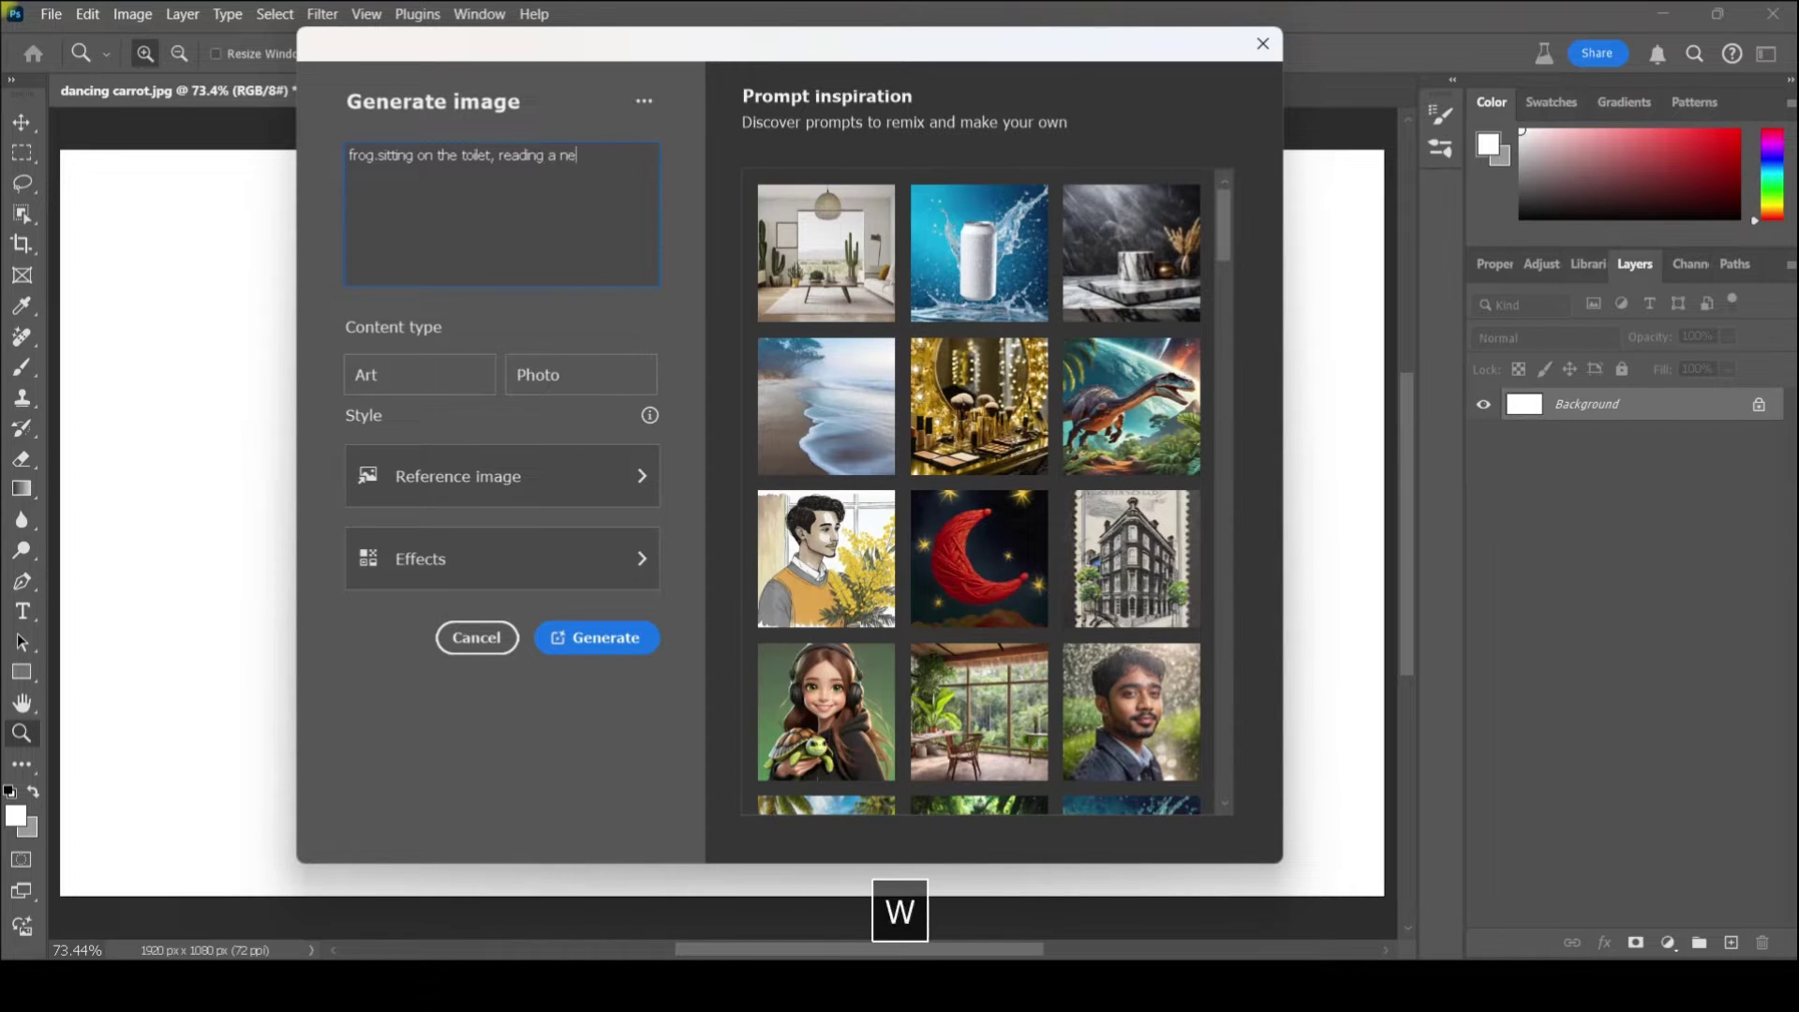
left_click(446, 373)
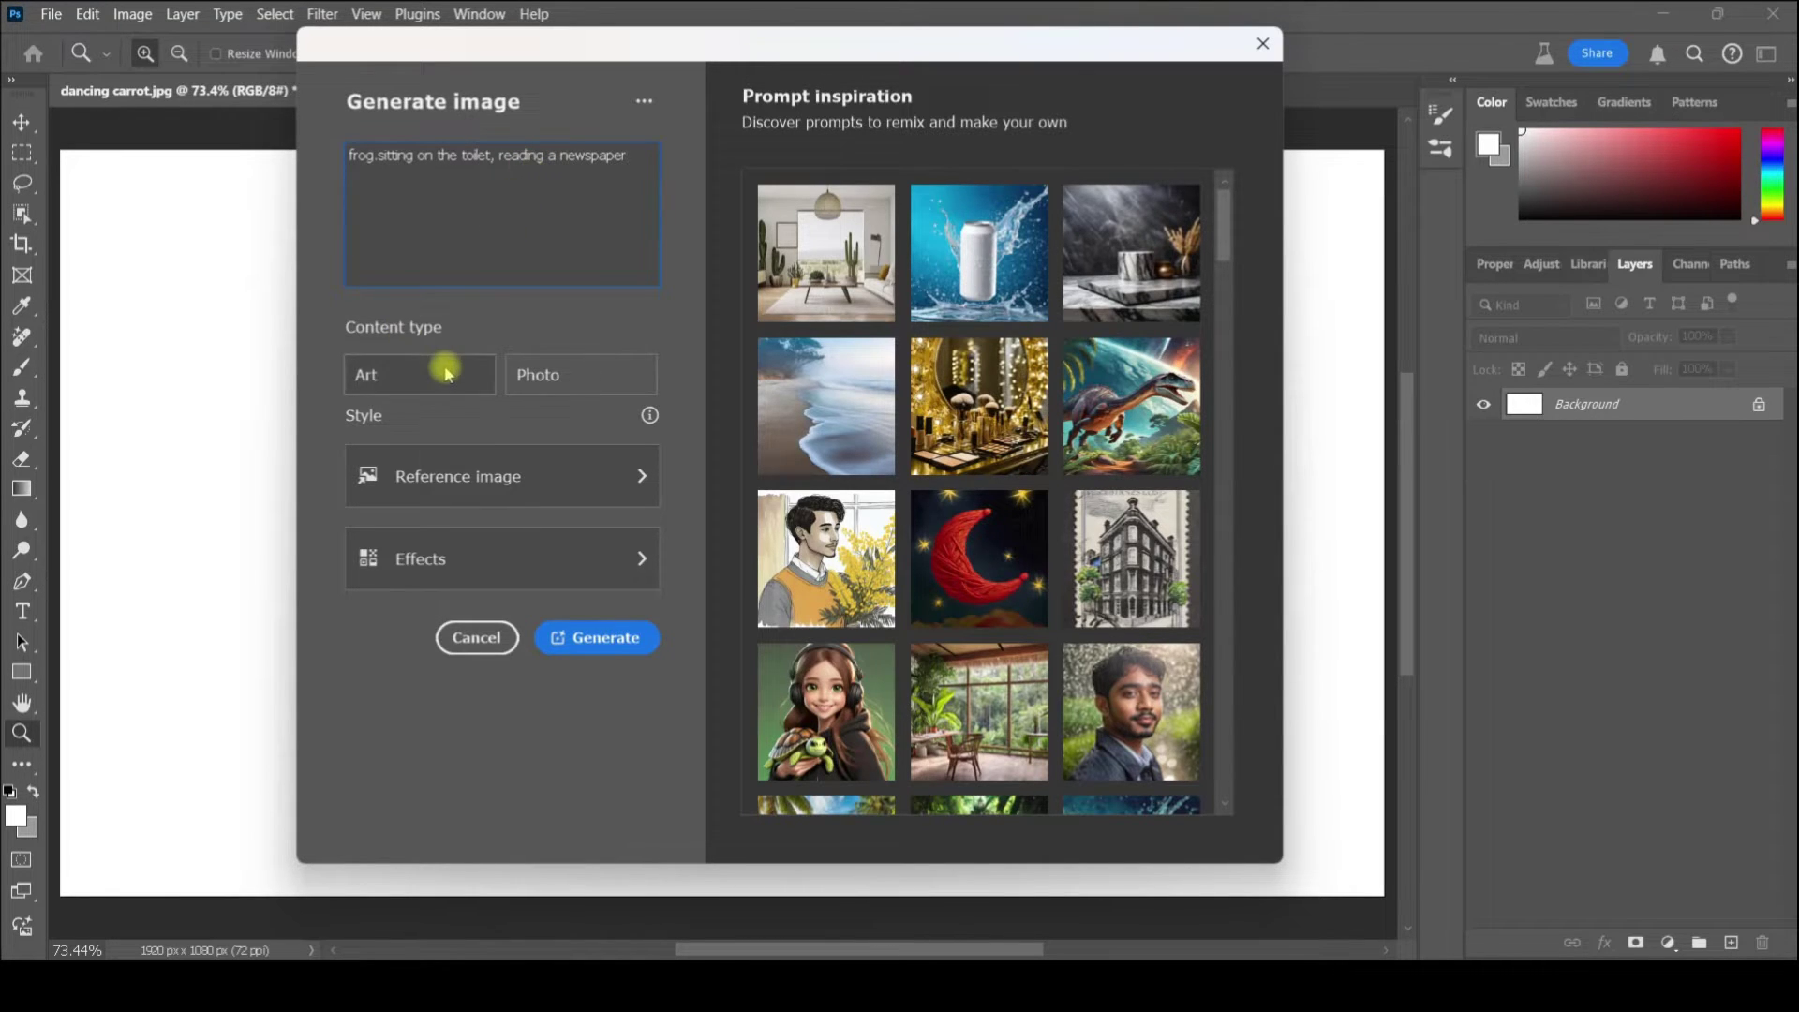
left_click(447, 372)
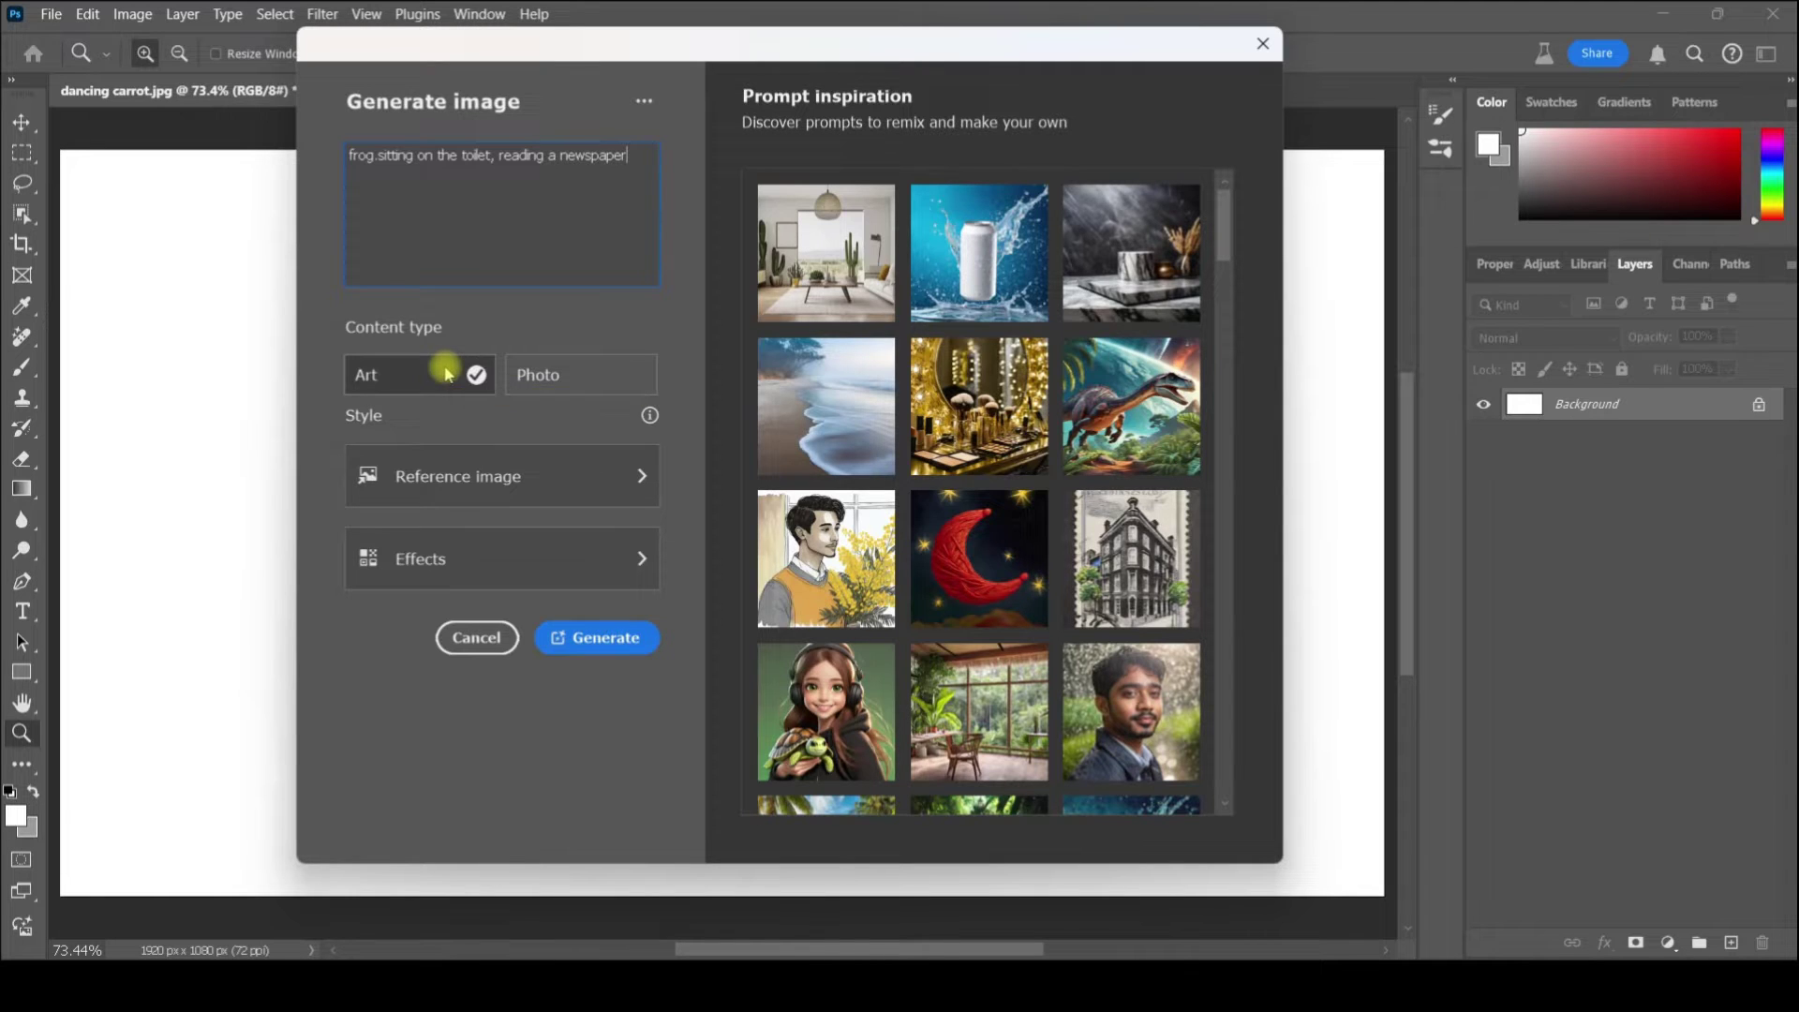
left_click(618, 561)
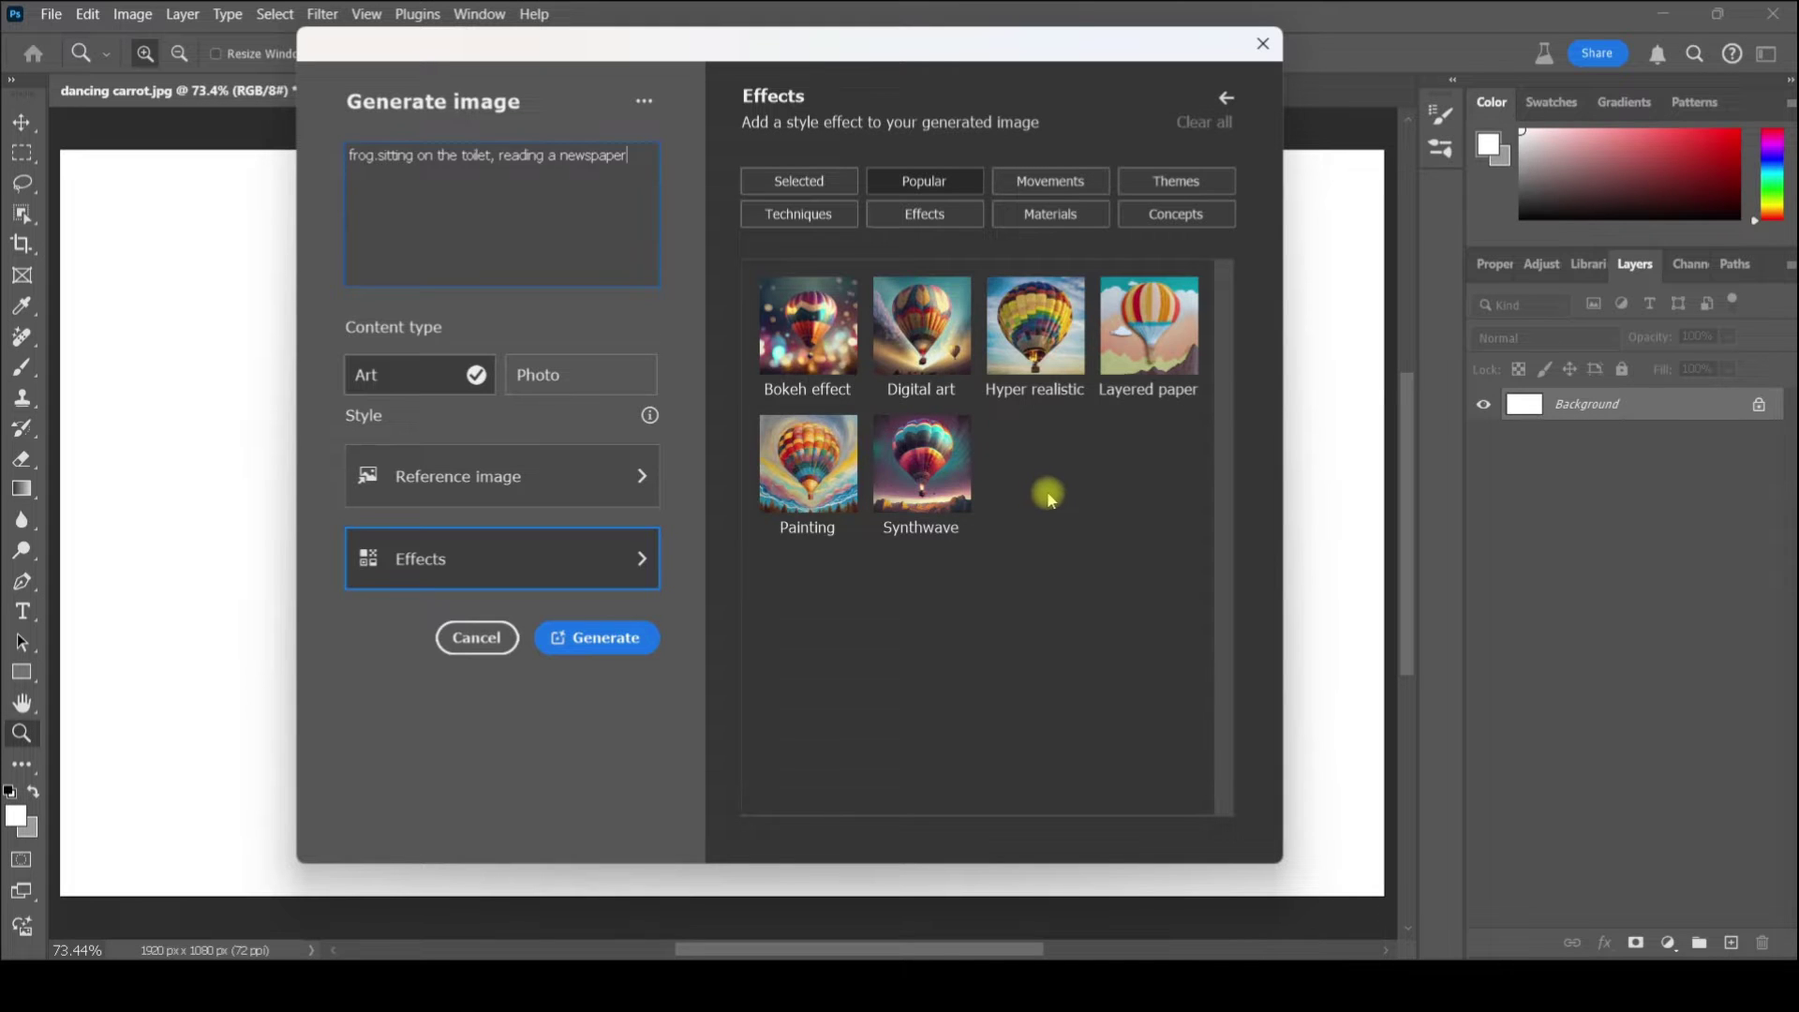
left_click(845, 461)
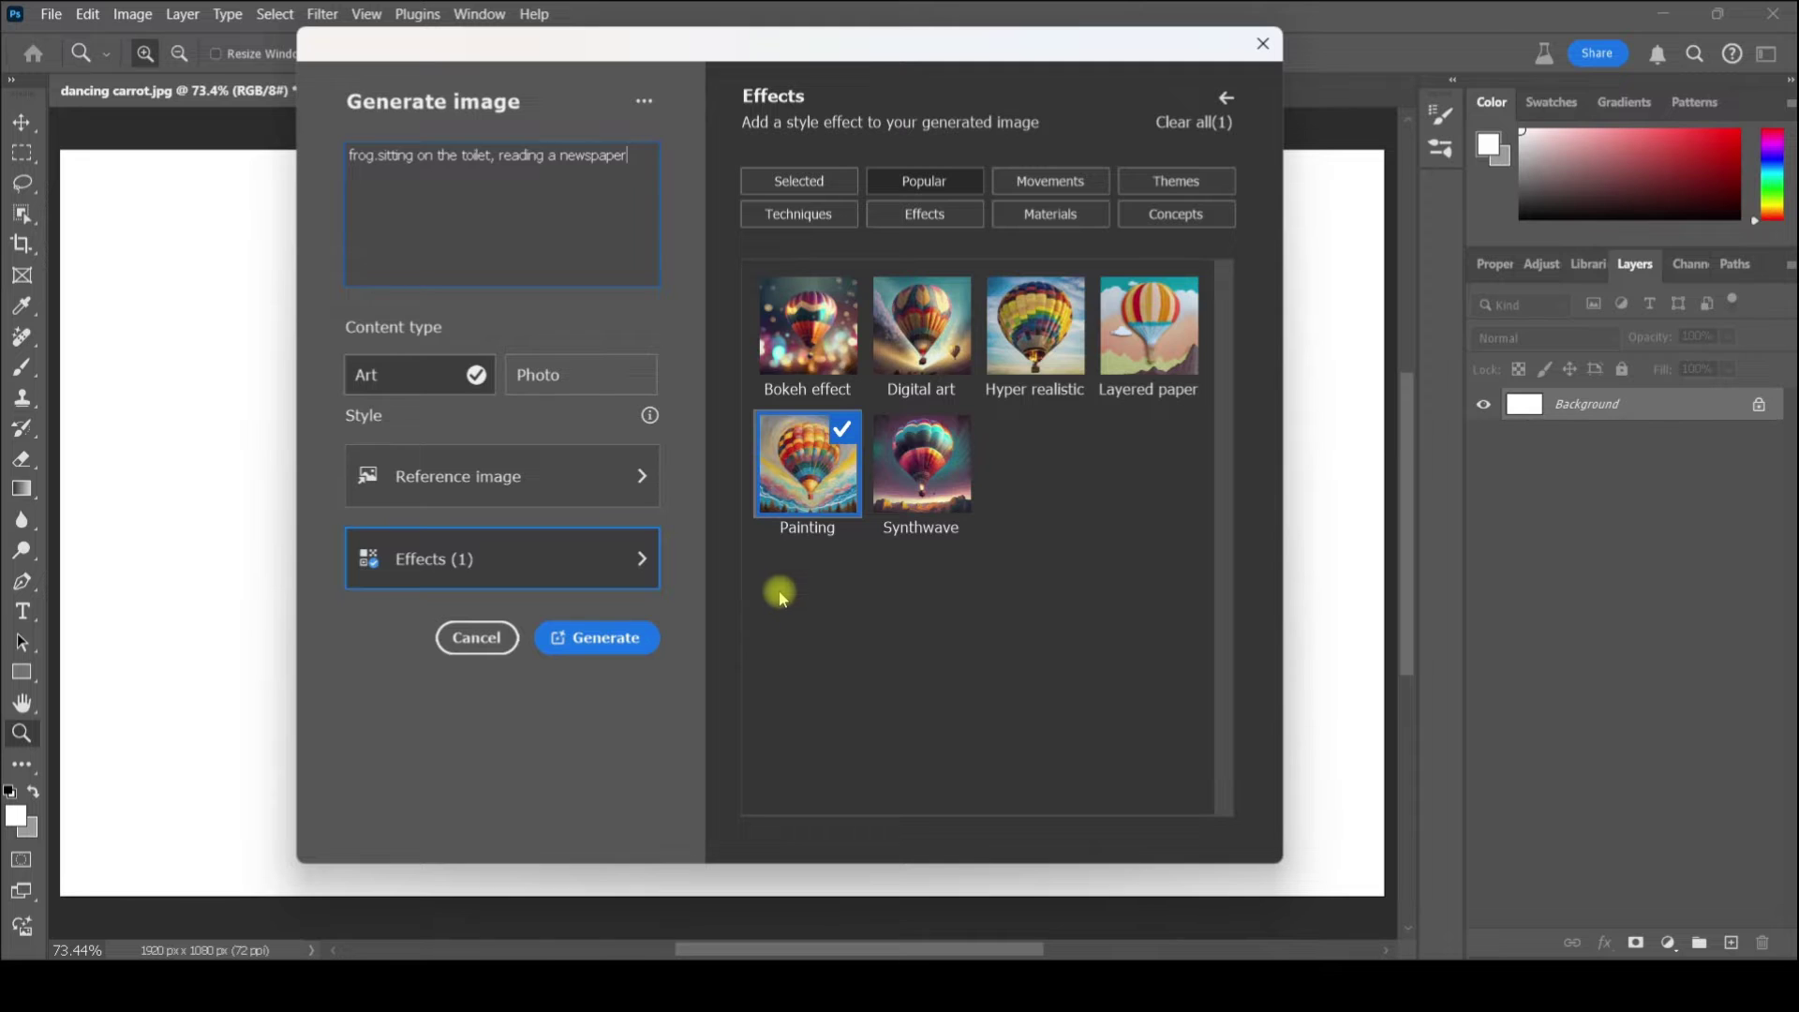
left_click(607, 639)
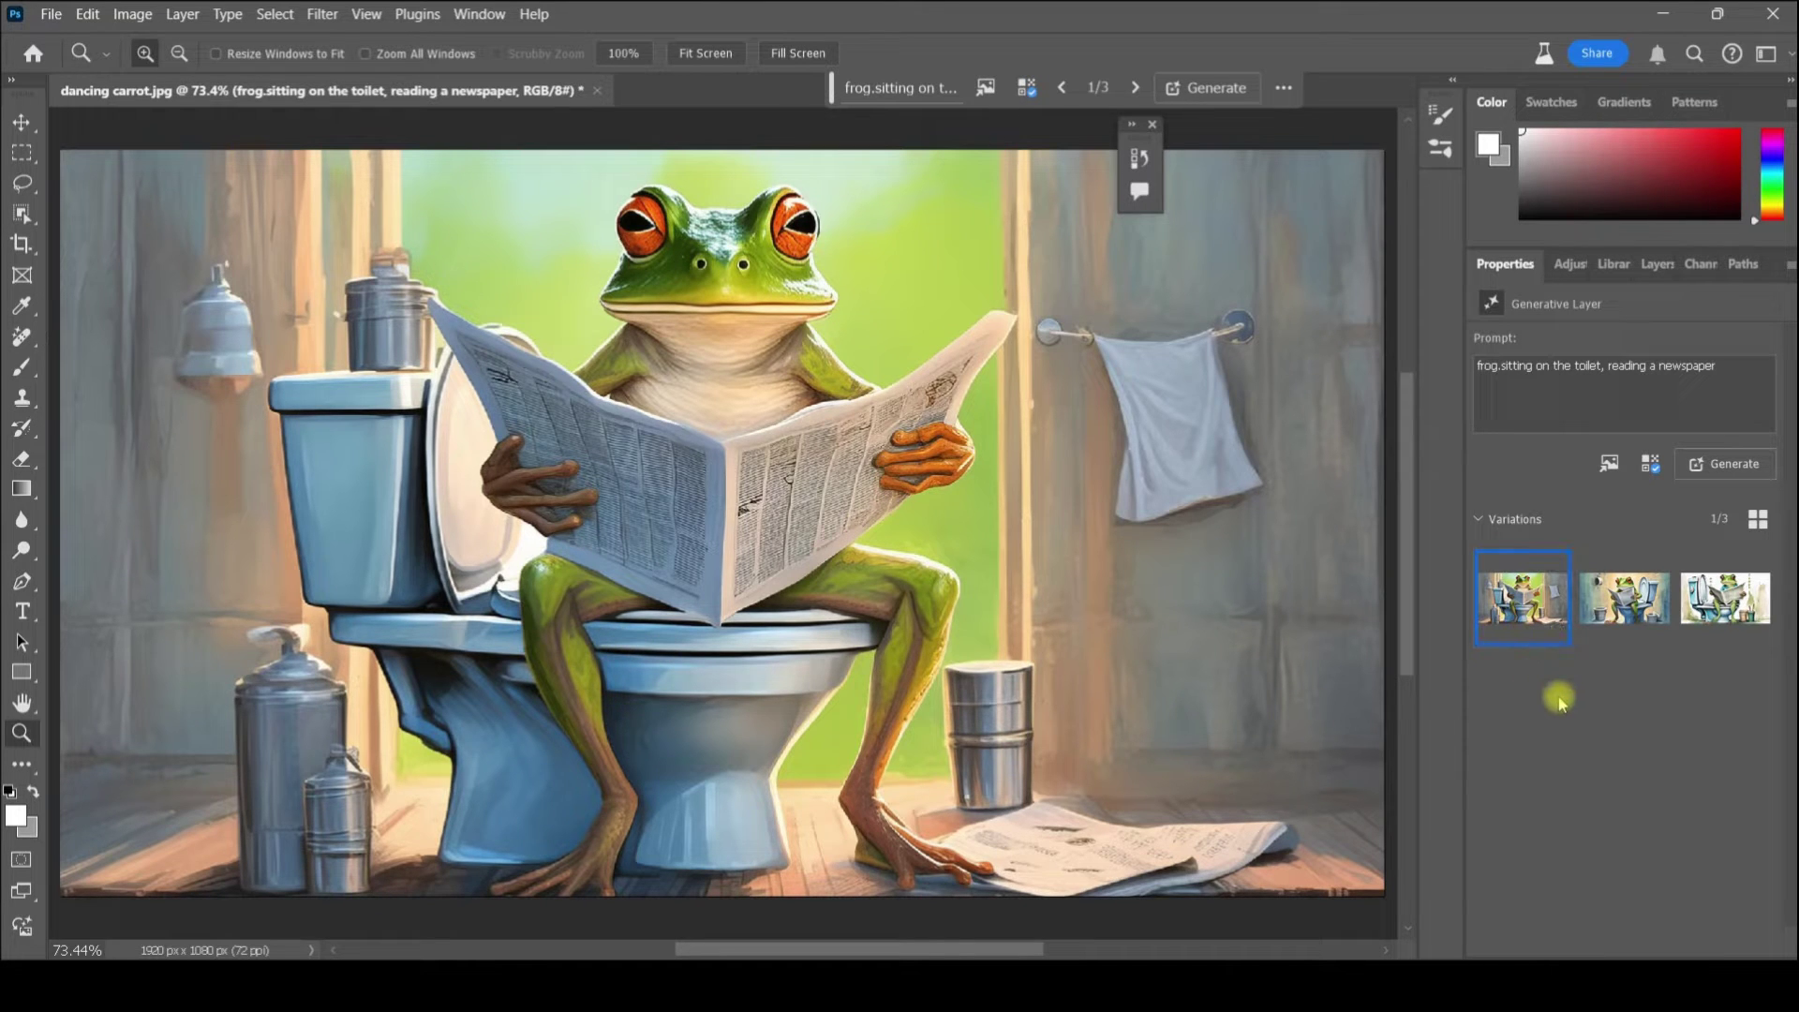
Compare the three frog variations, return to variation 1, and review its content-type settings.
mouse_move(1623, 600)
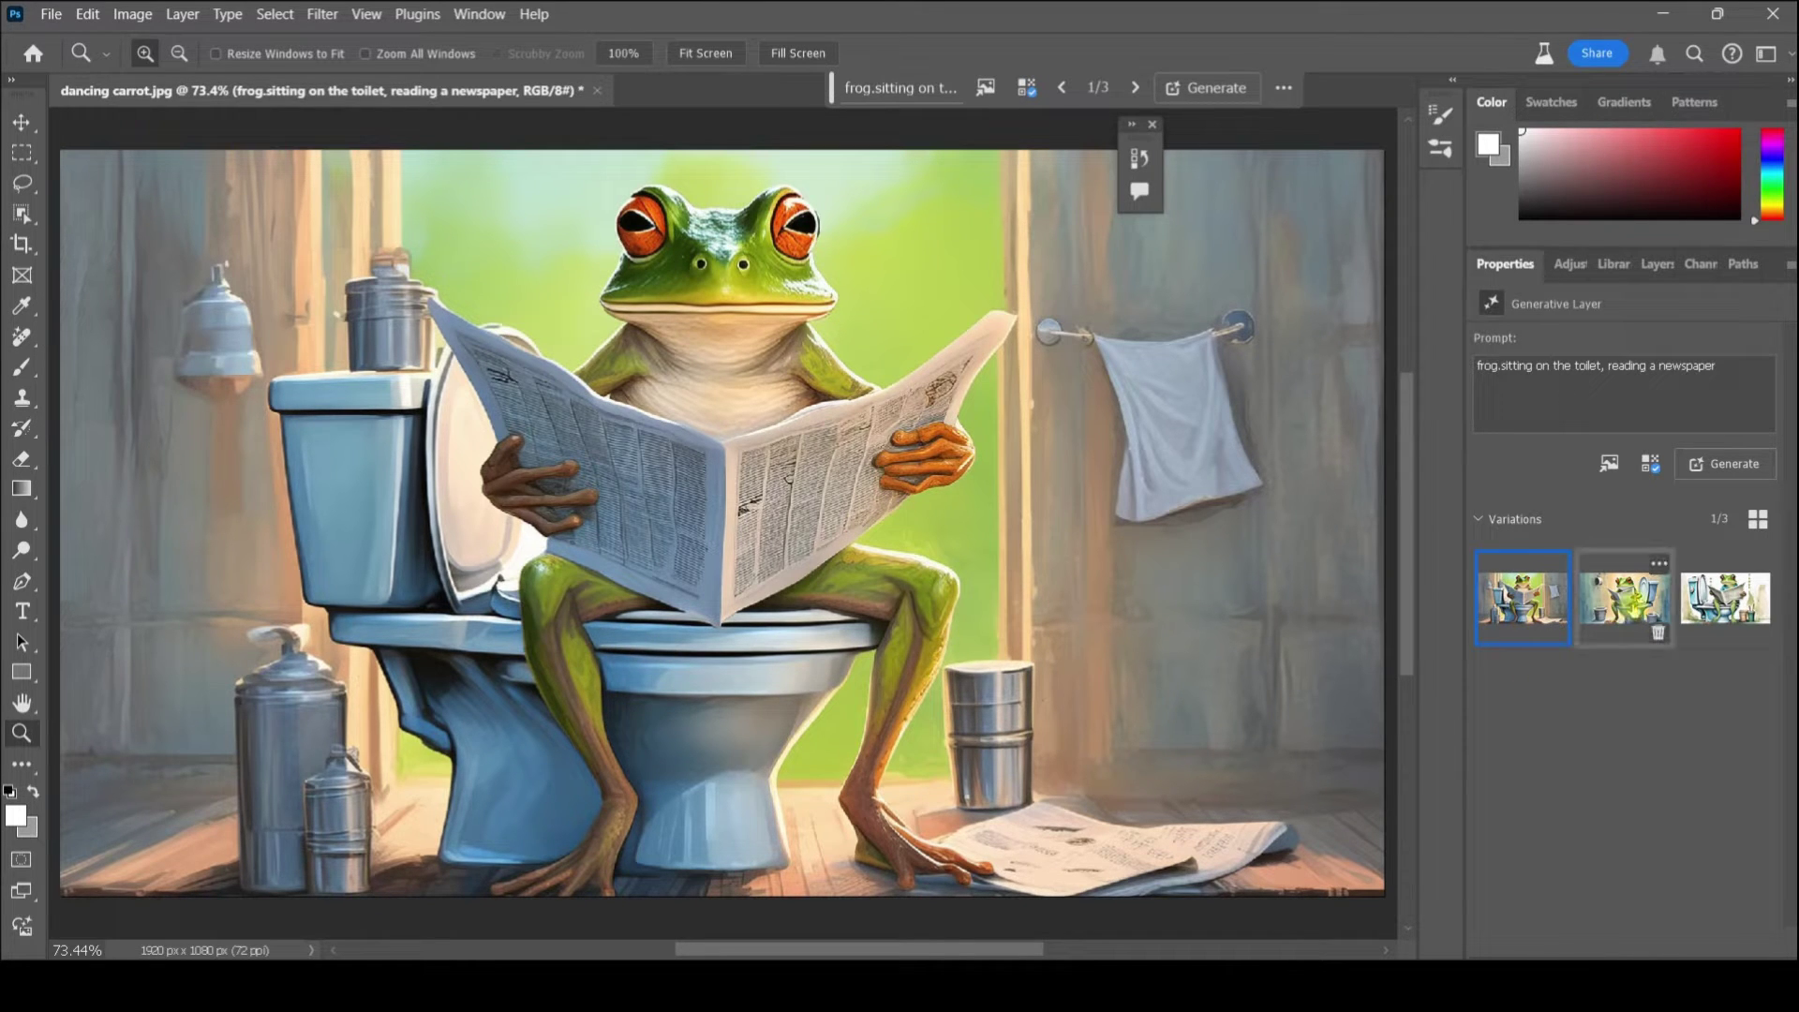
left_click(1623, 599)
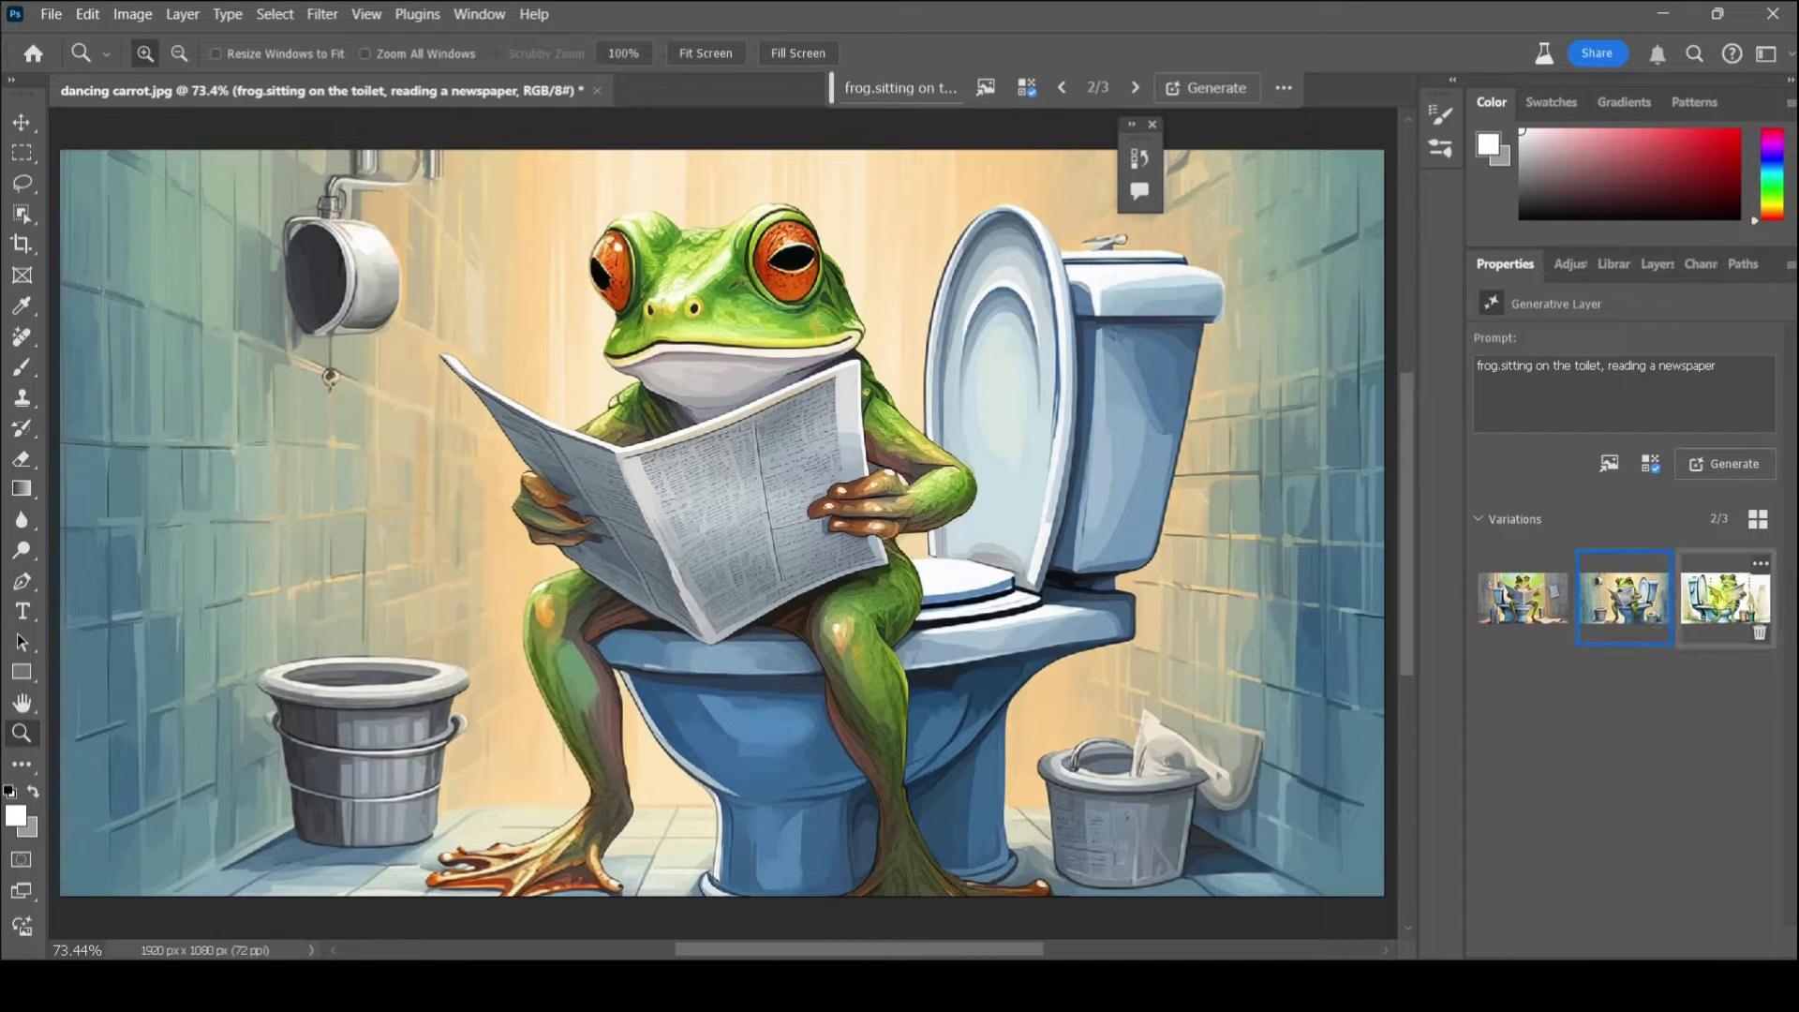
left_click(1725, 600)
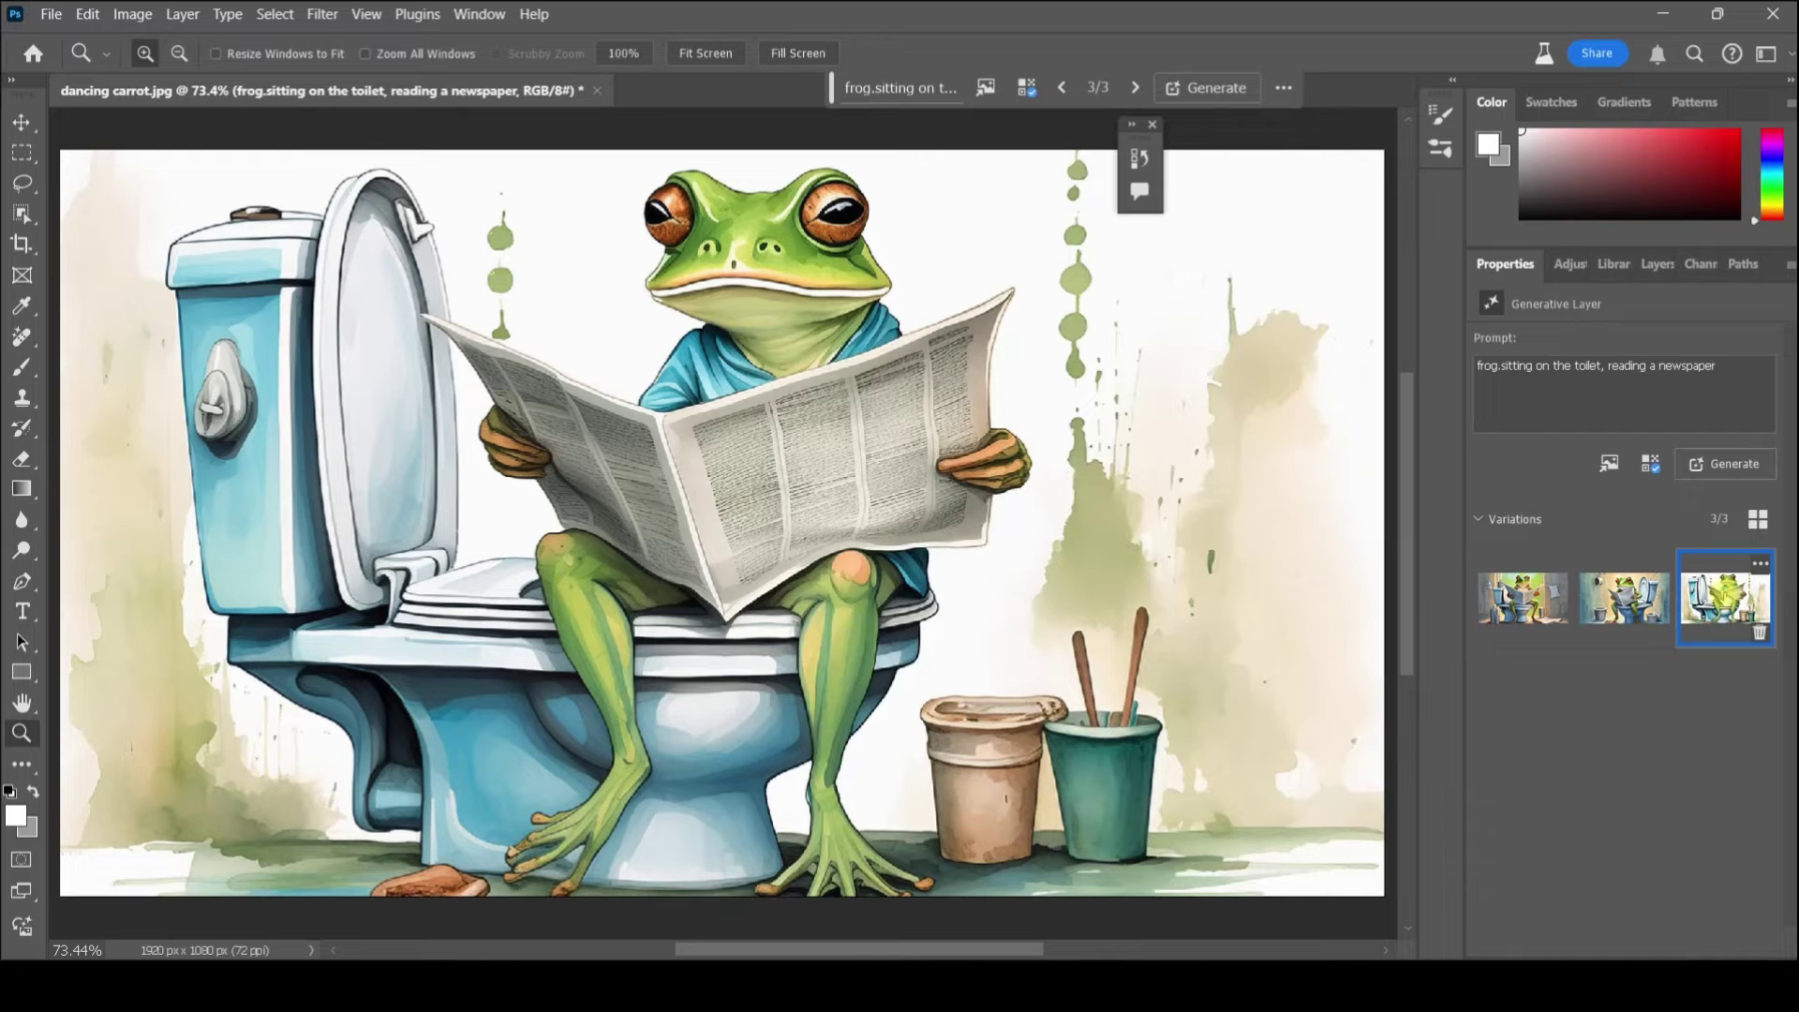
left_click(1523, 600)
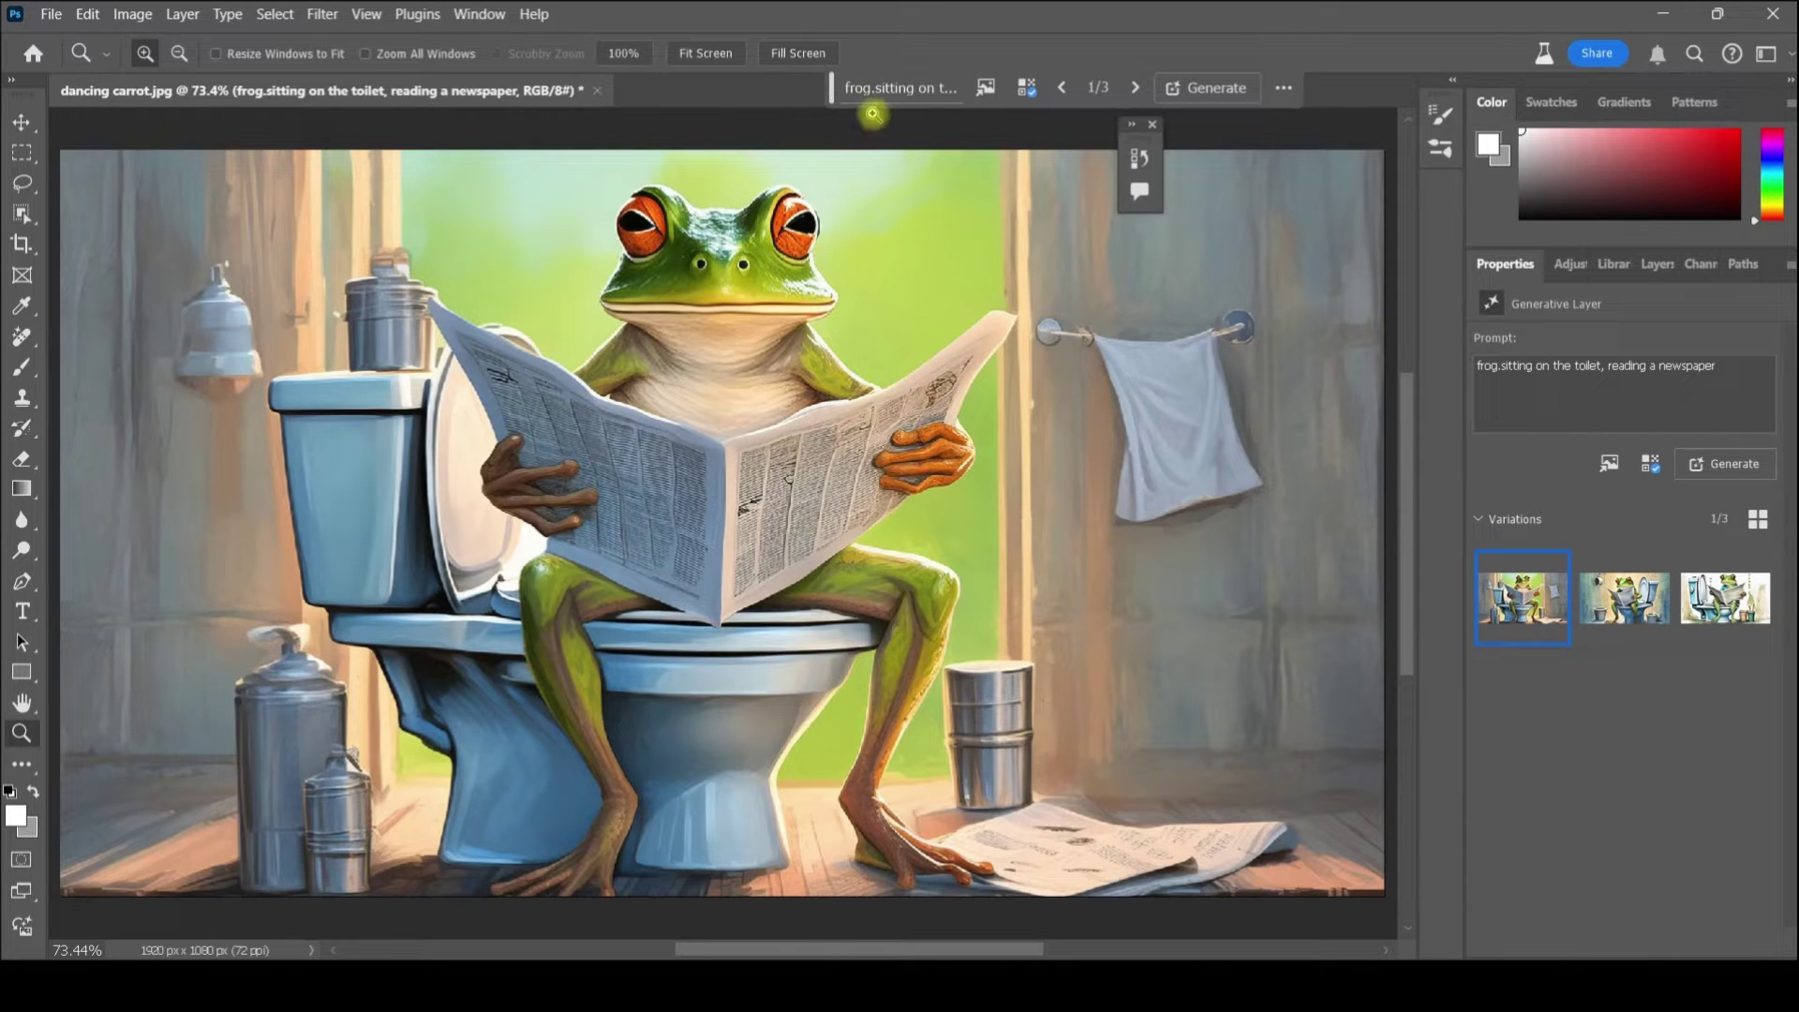
left_click(986, 88)
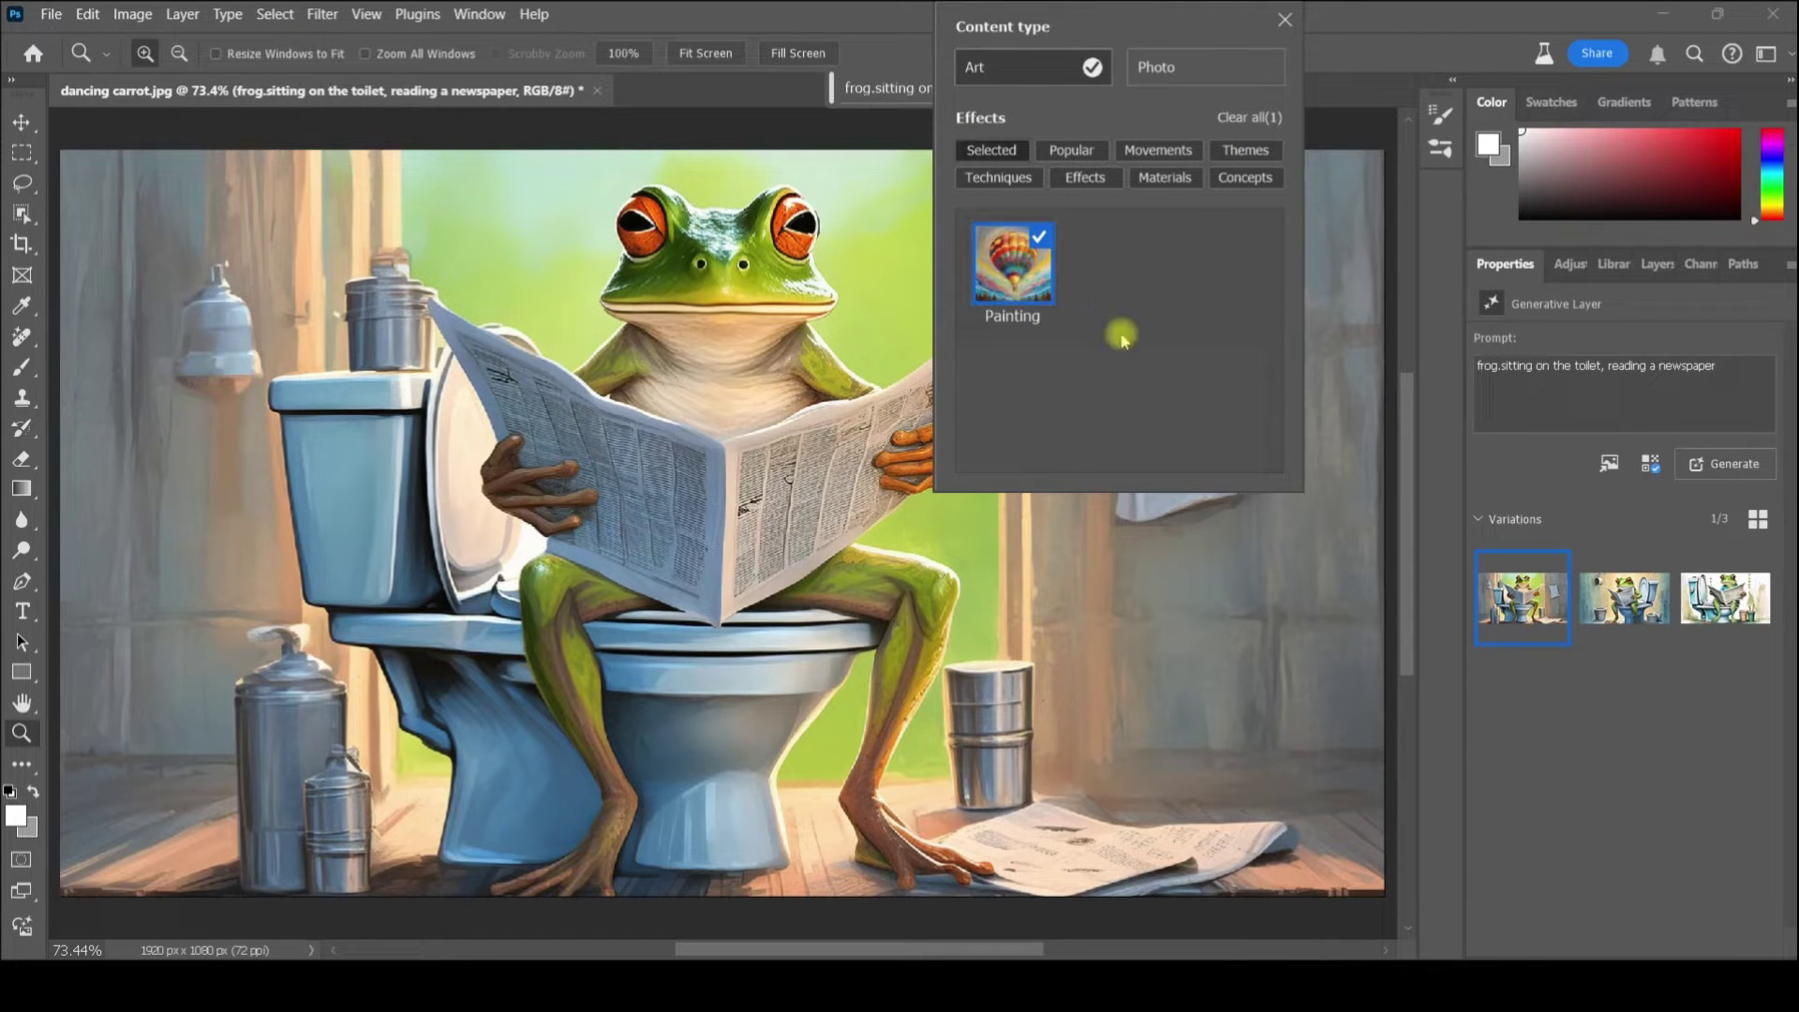
Expand the prompt and generate three more variations similar to the first.
left_click(928, 89)
left_click(928, 89)
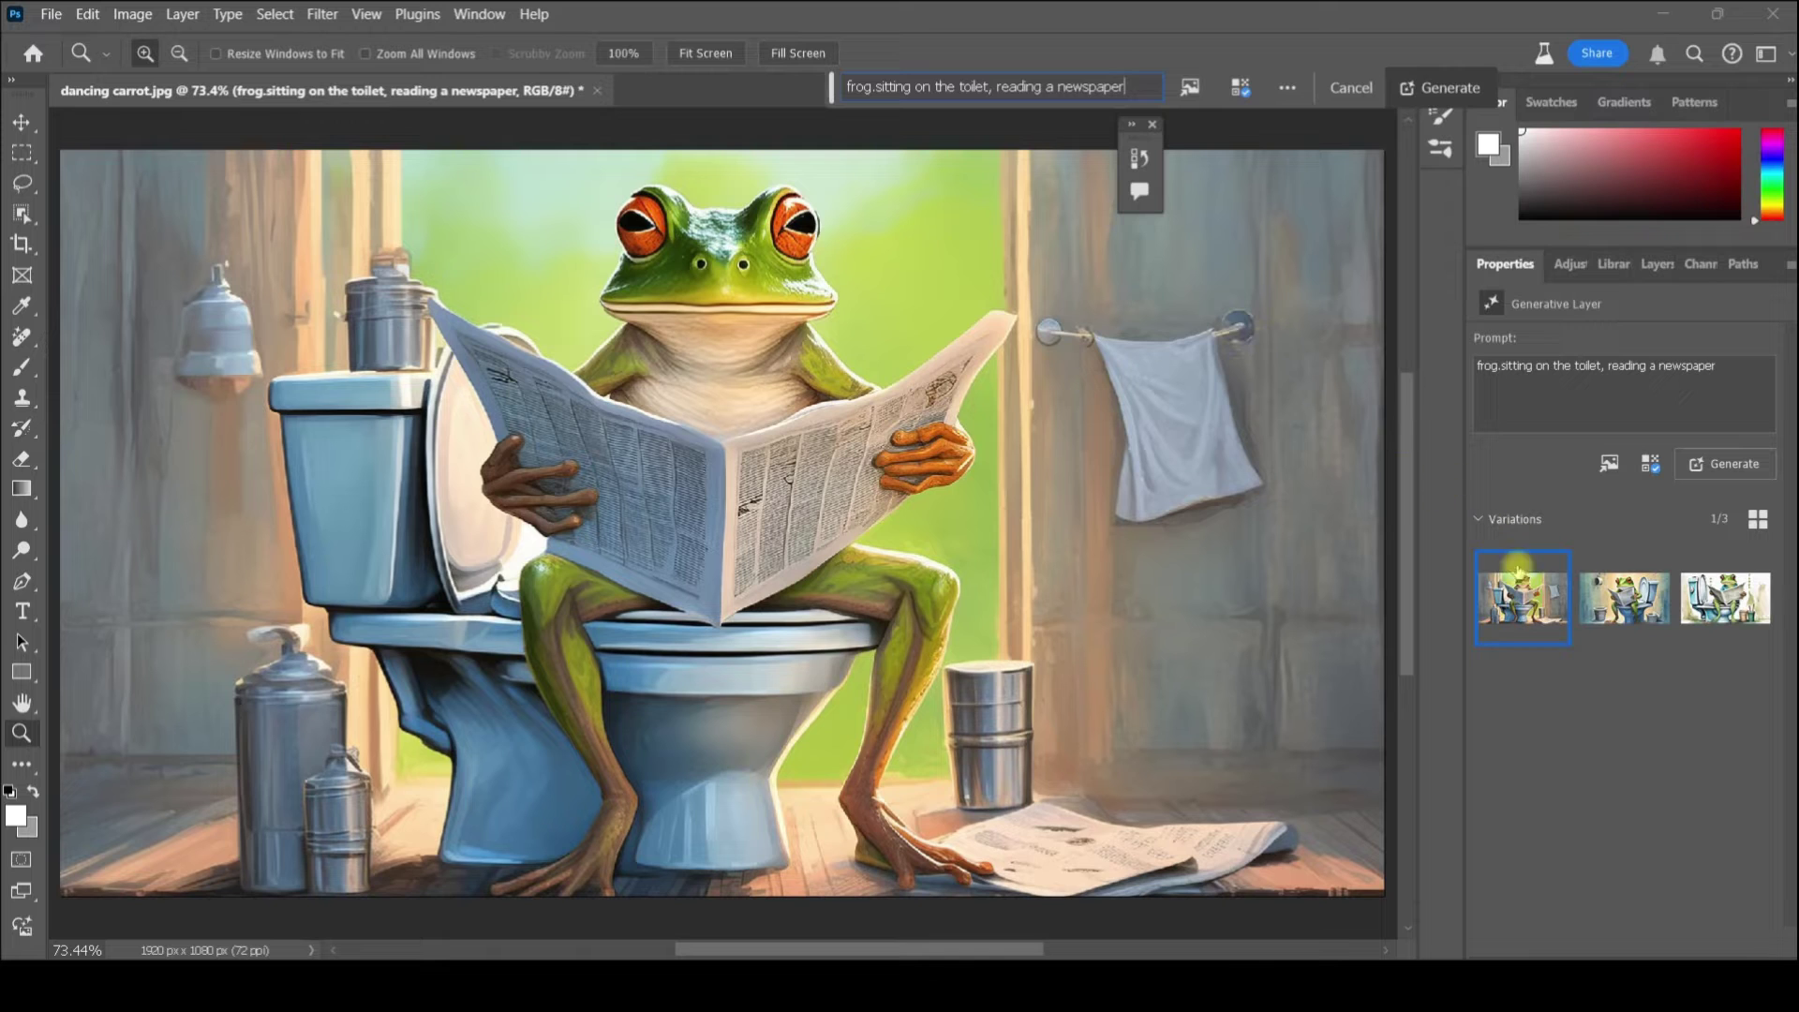
mouse_move(1527, 590)
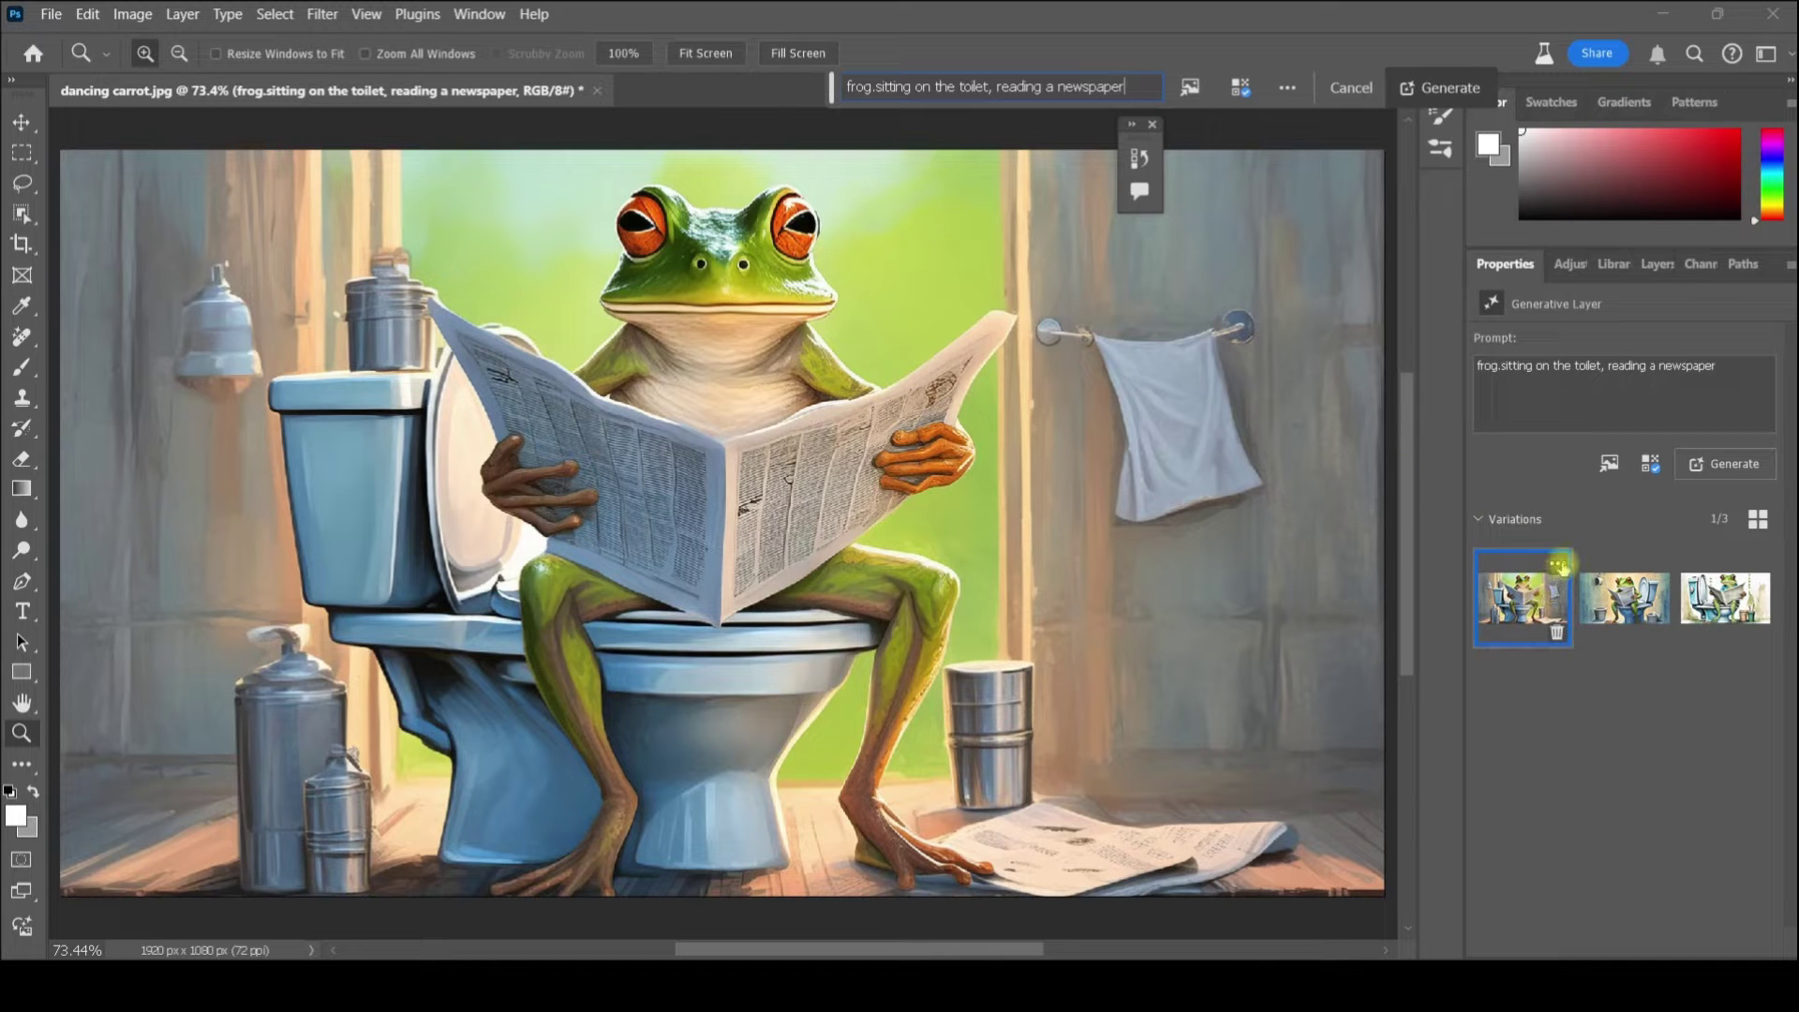
left_click(1560, 565)
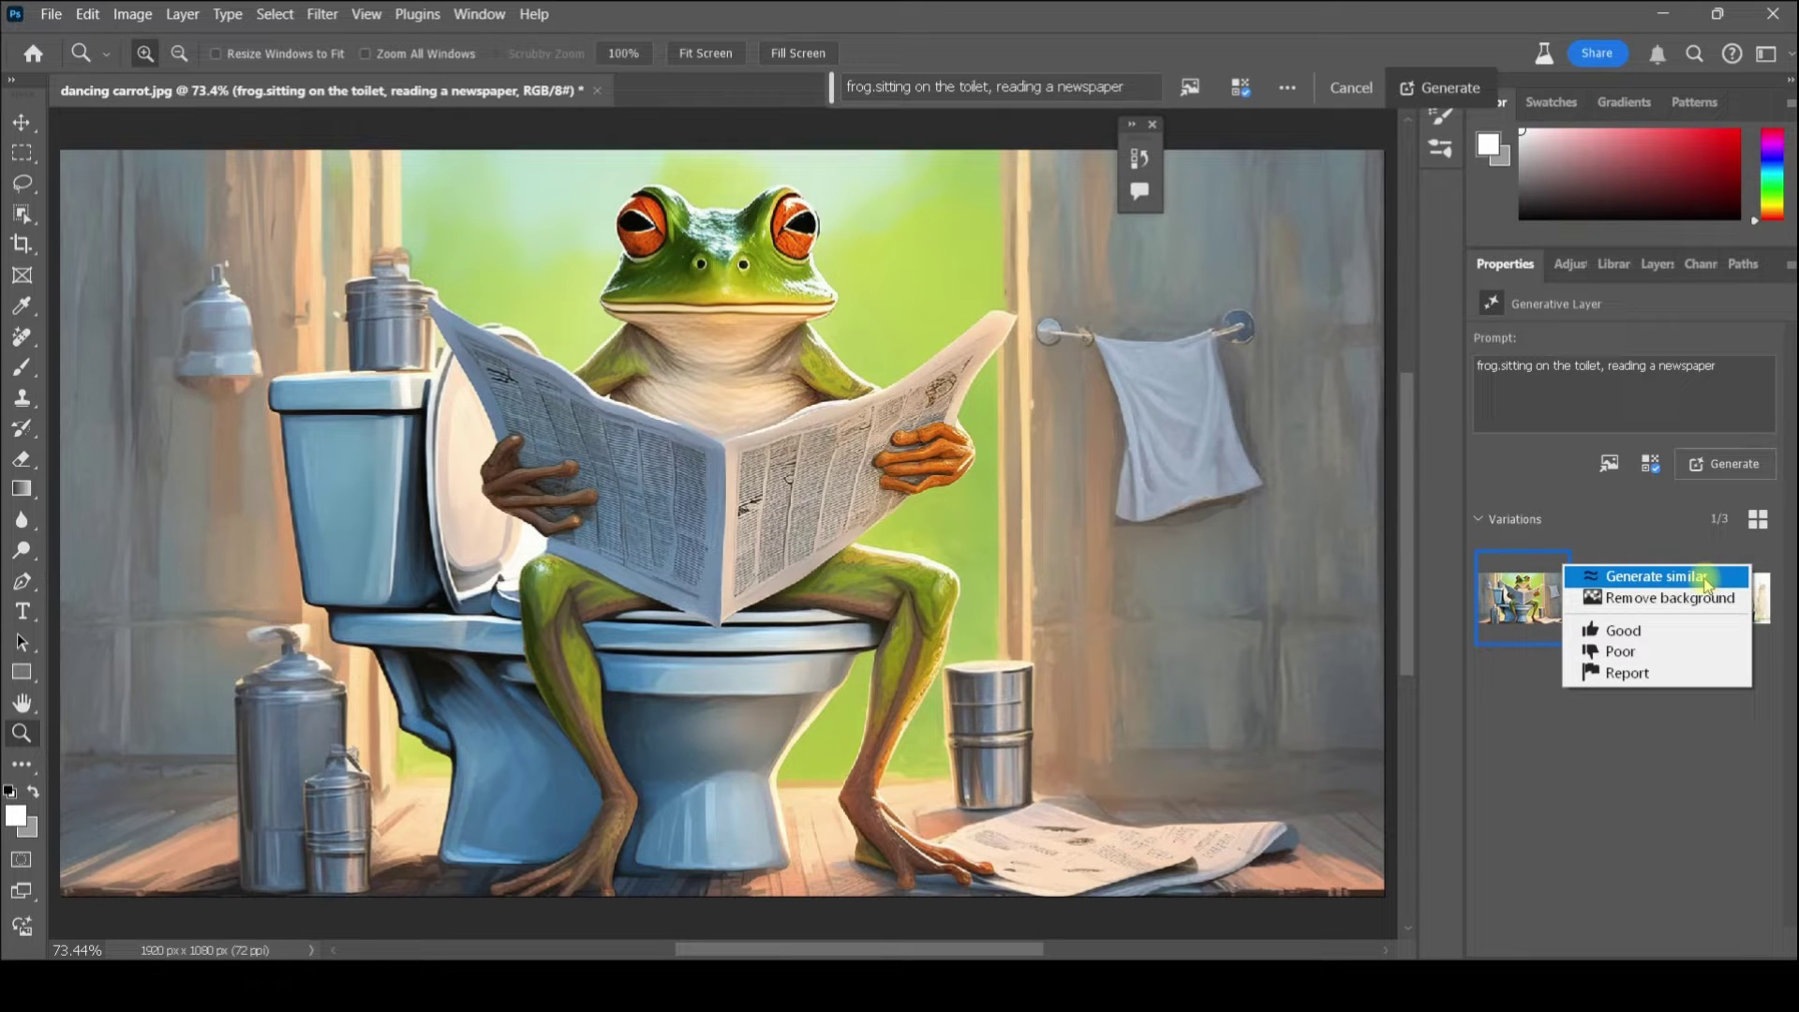
left_click(1705, 578)
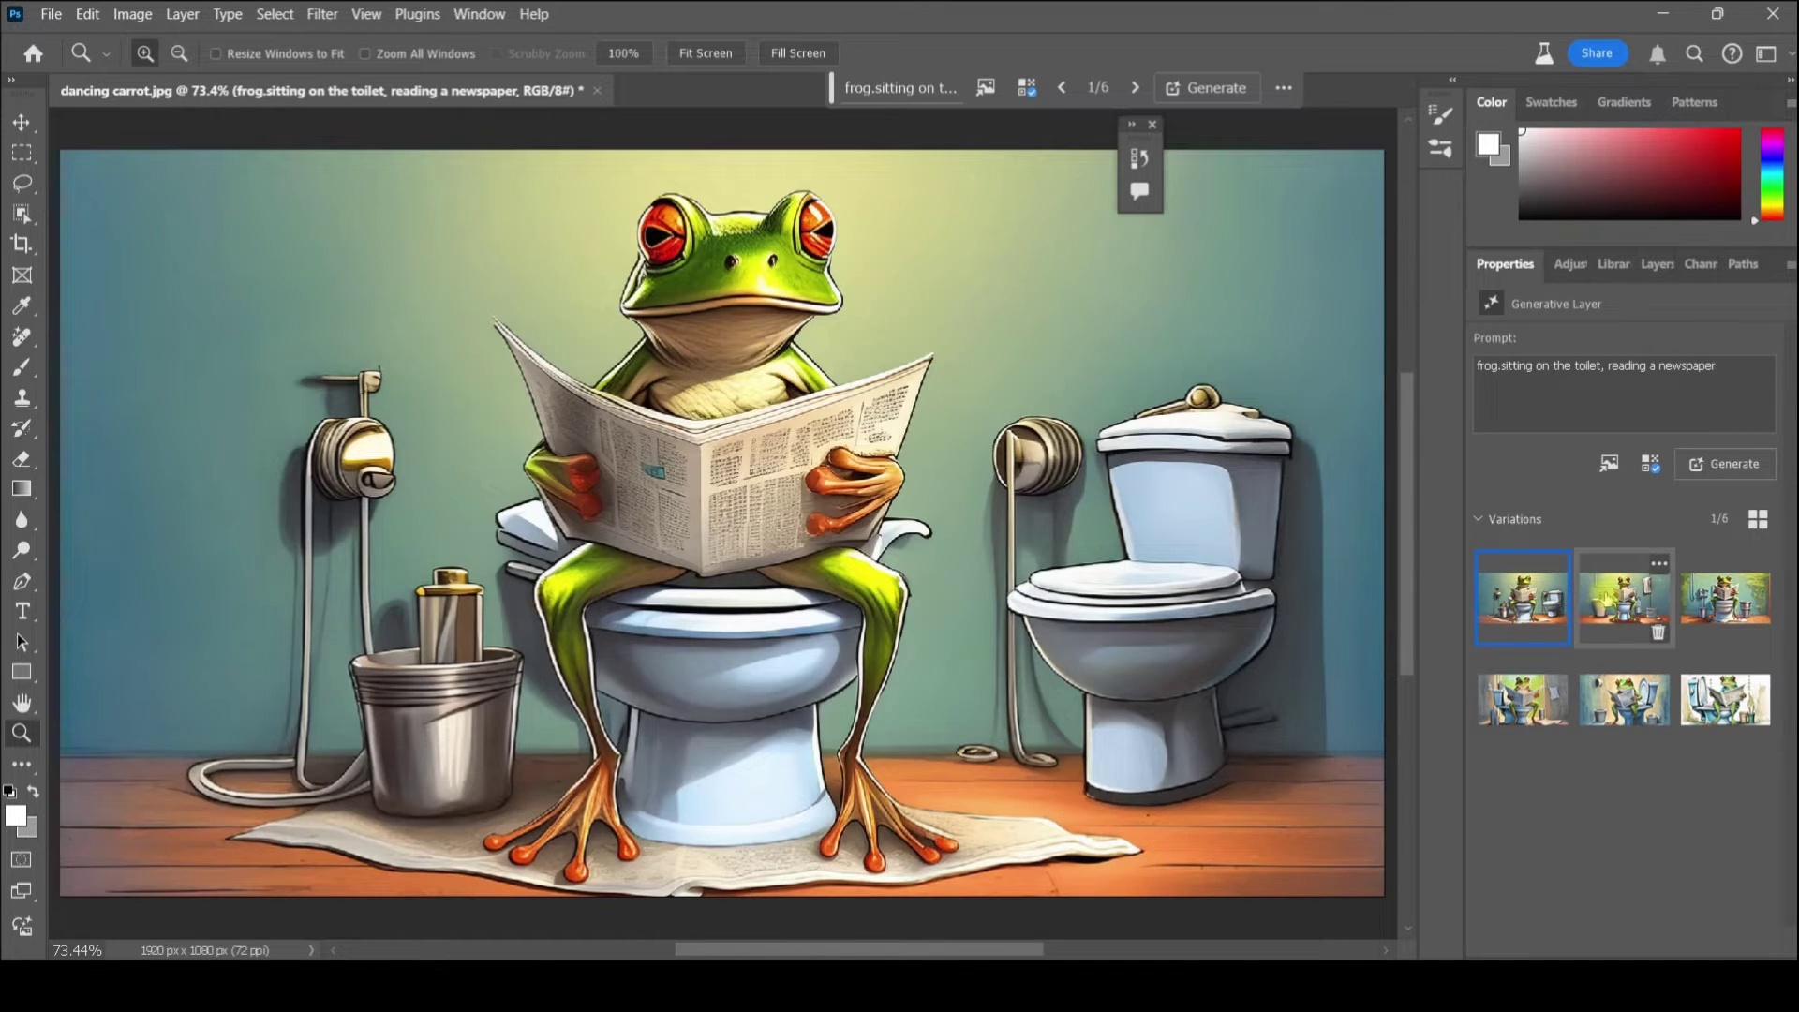
Browse the new frog variations, ending on variation 4 of 6.
left_click(1605, 599)
left_click(1694, 593)
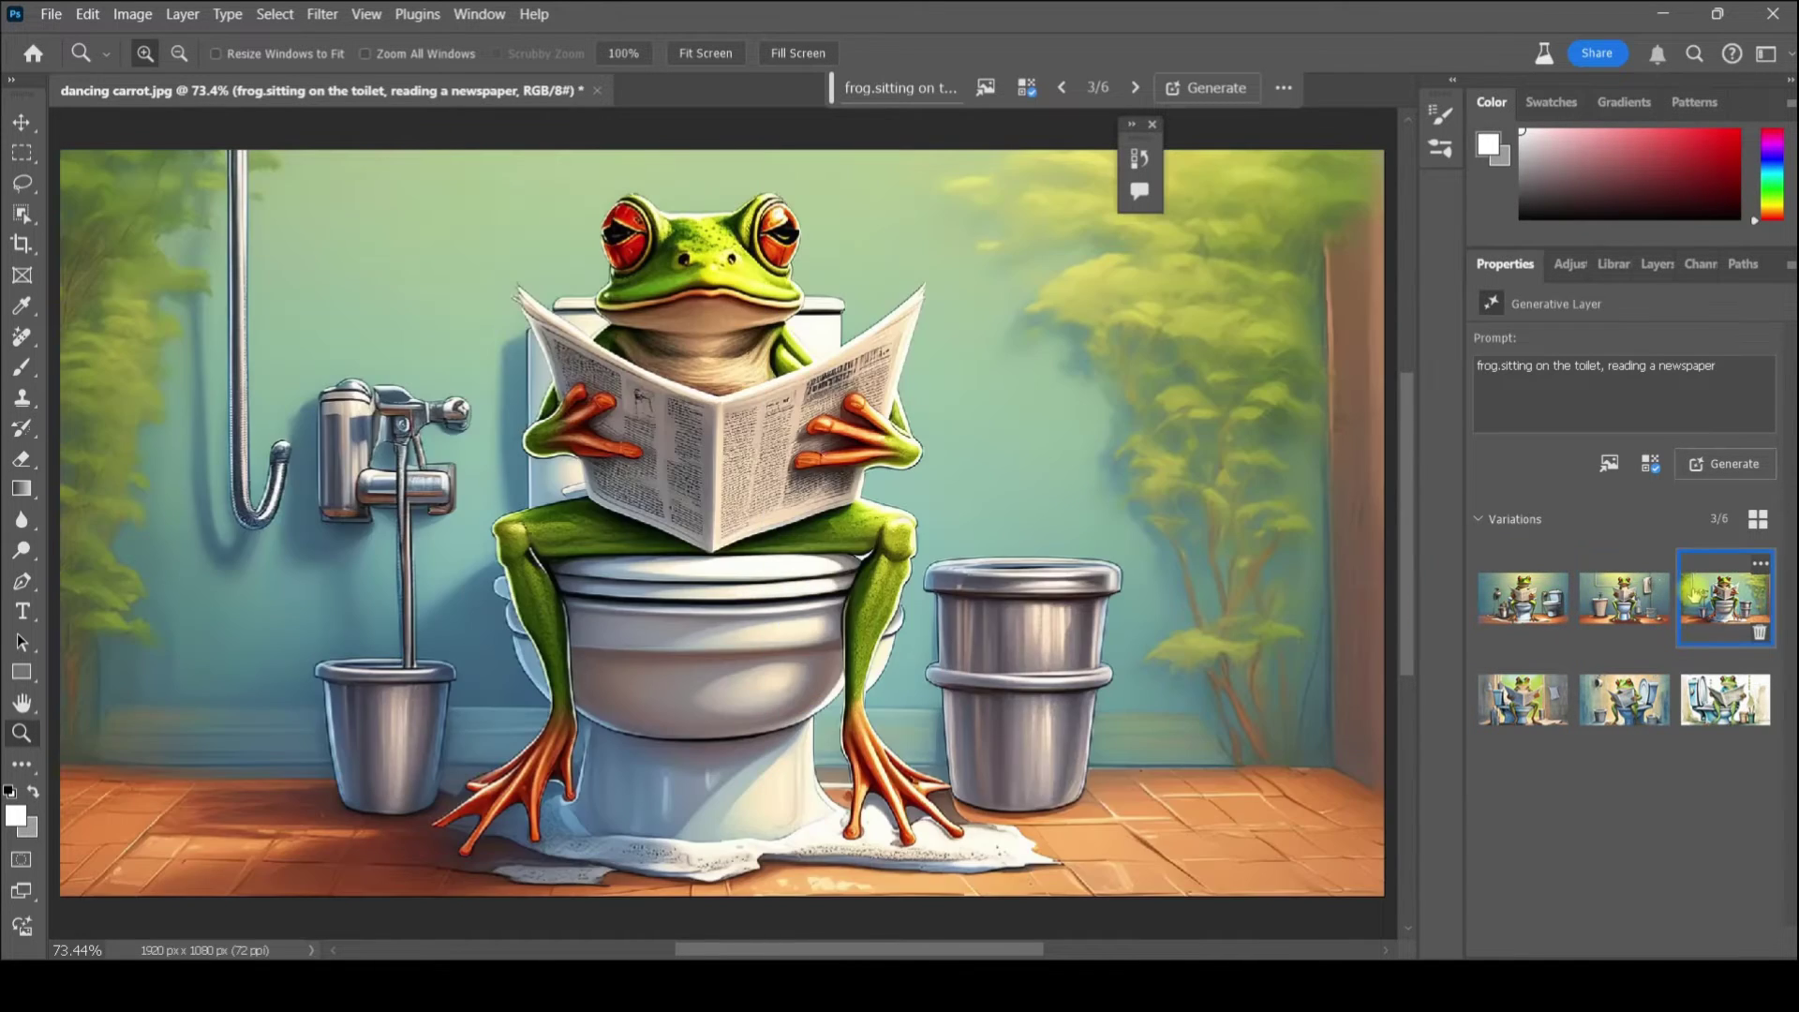
left_click(1522, 699)
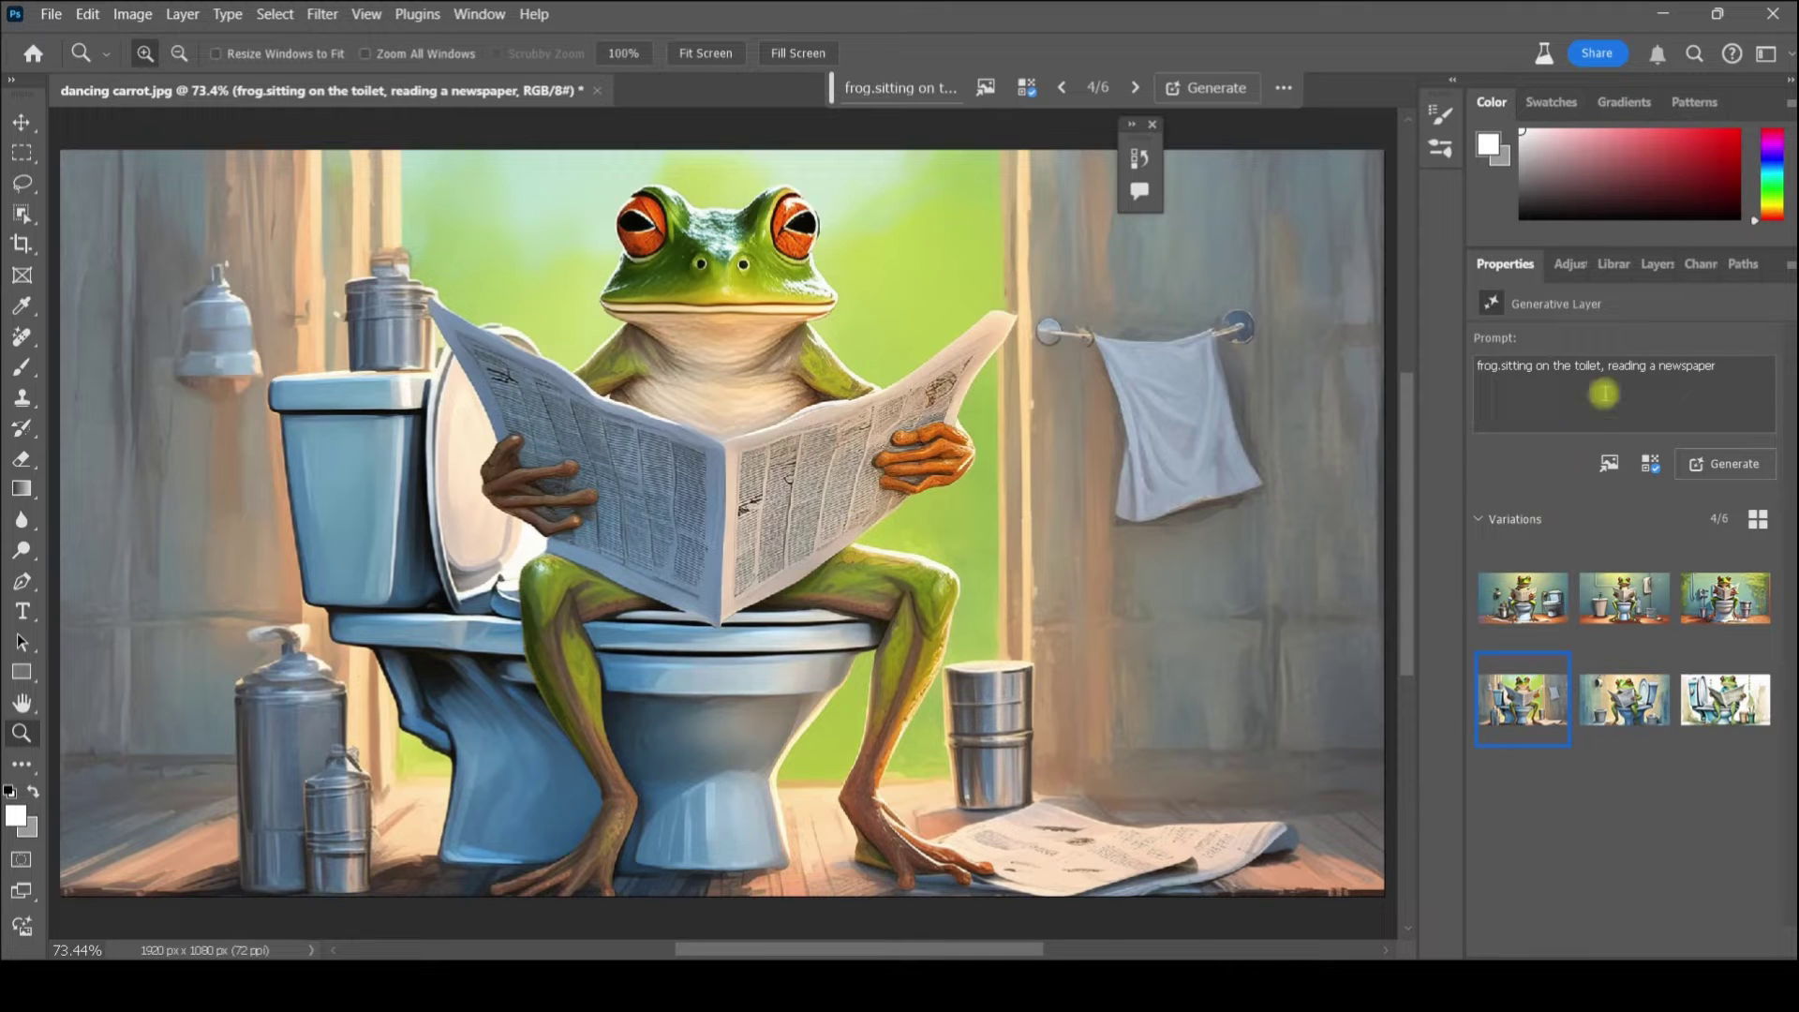
Show the Layers panel and convert the frog generative layer to a Smart Object.
left_click(1657, 264)
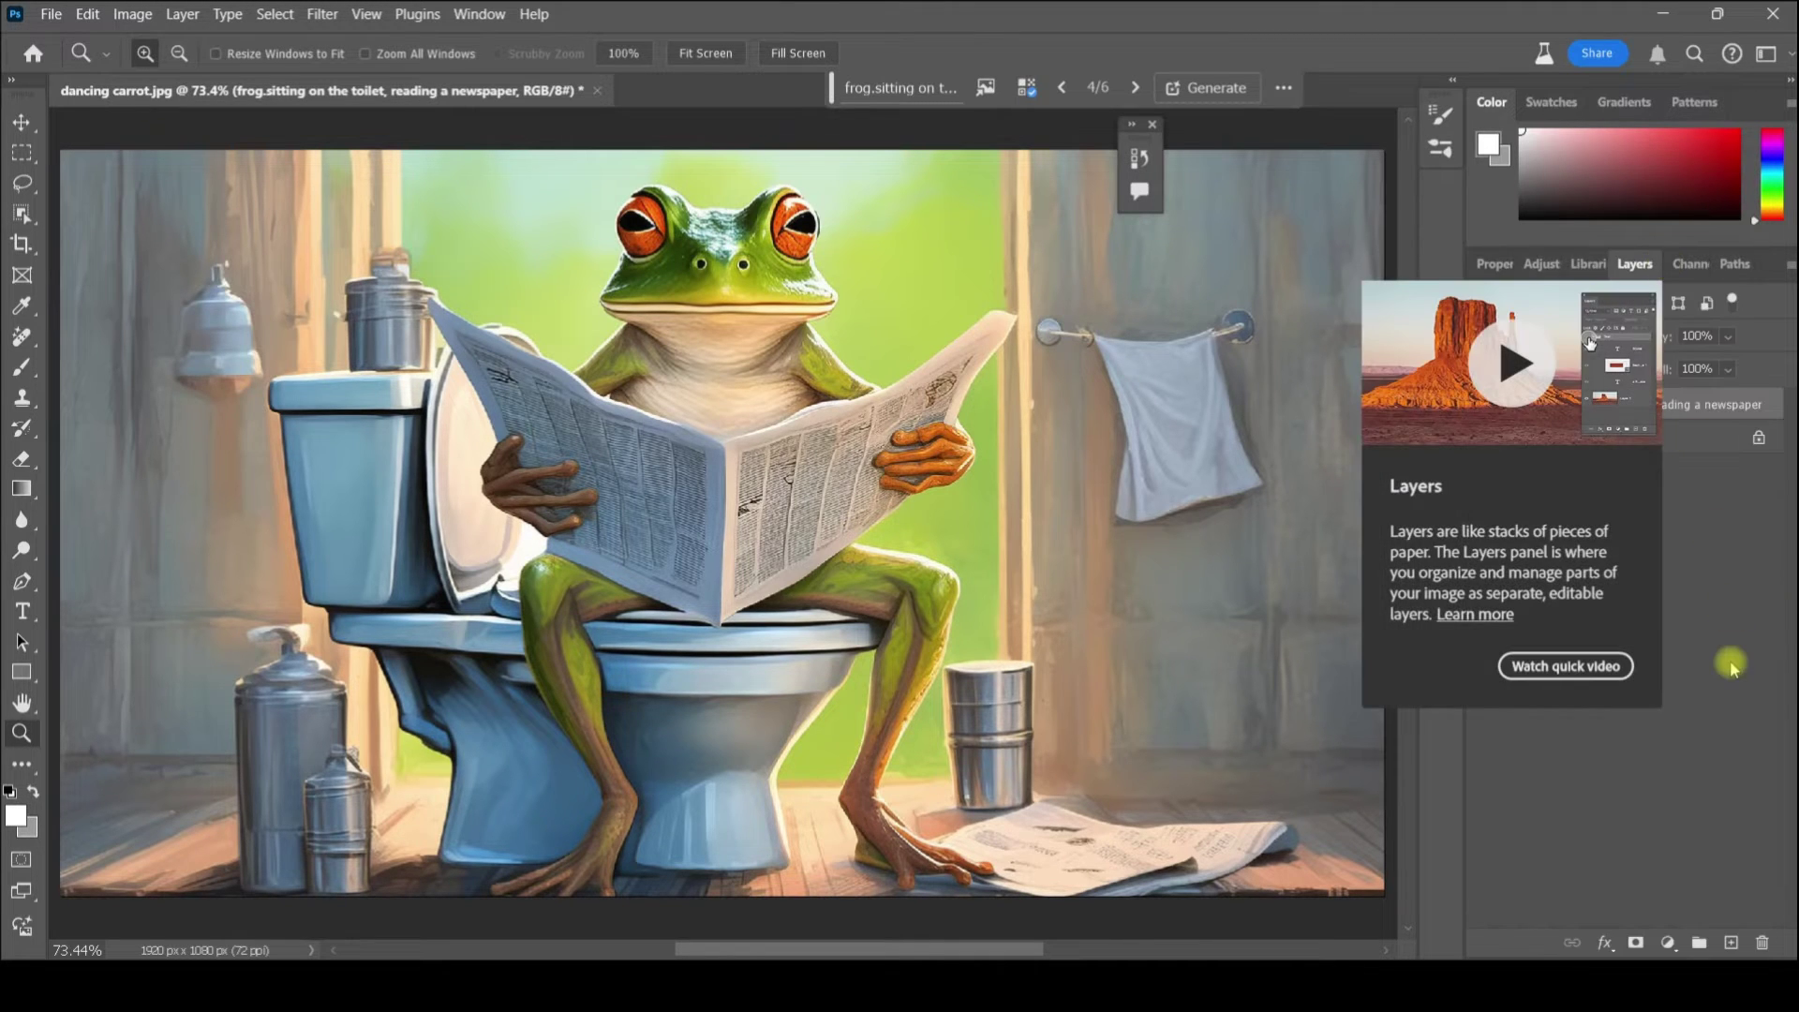
left_click(1731, 667)
left_click(1482, 405)
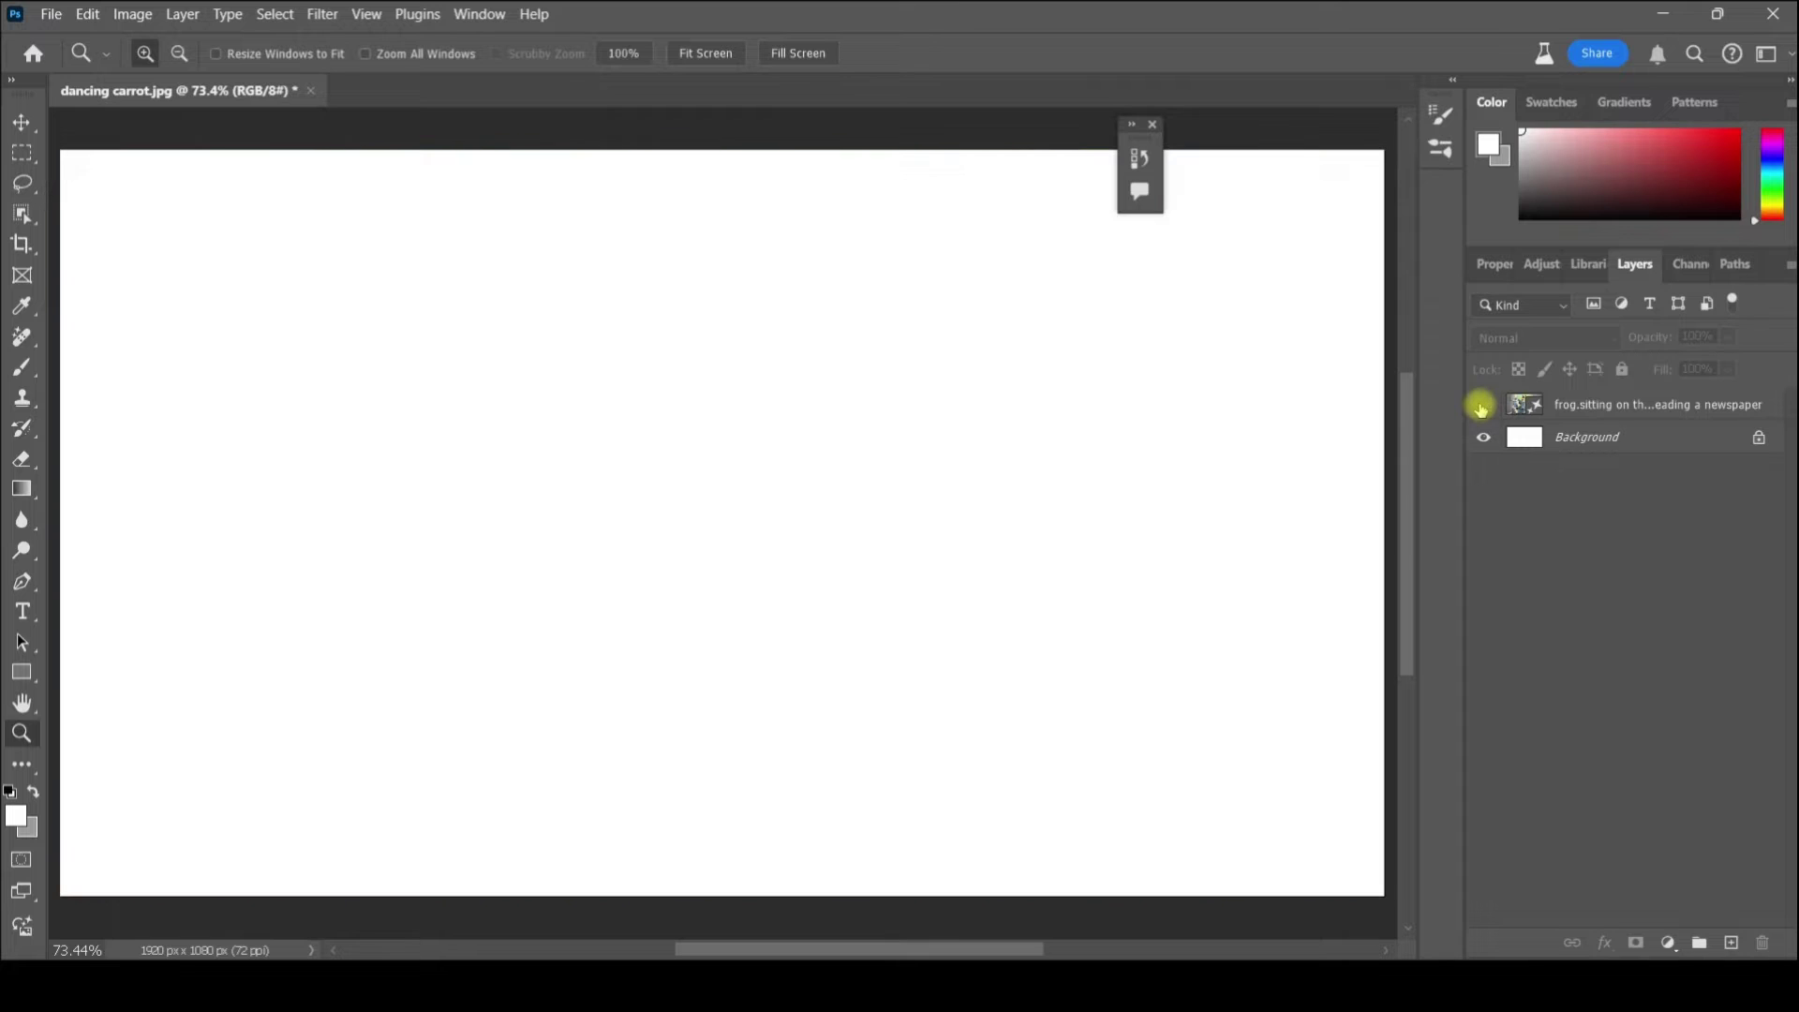
left_click(1481, 406)
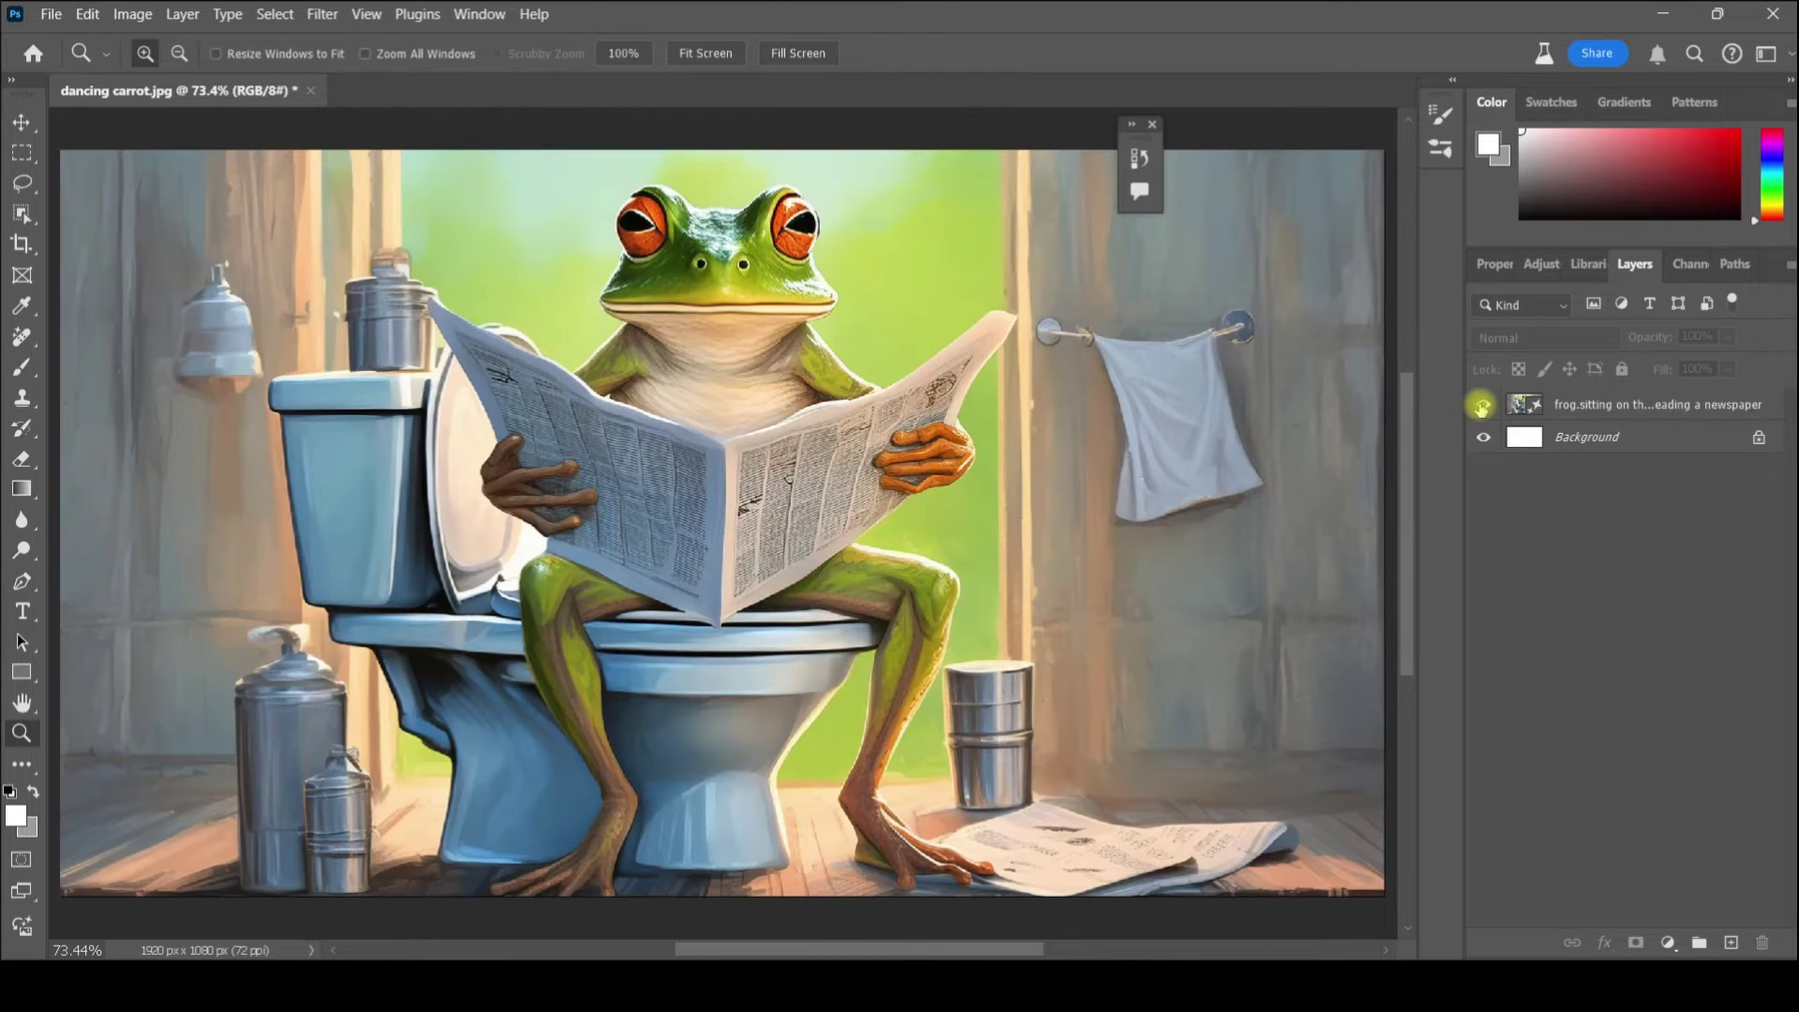
left_click(1604, 405)
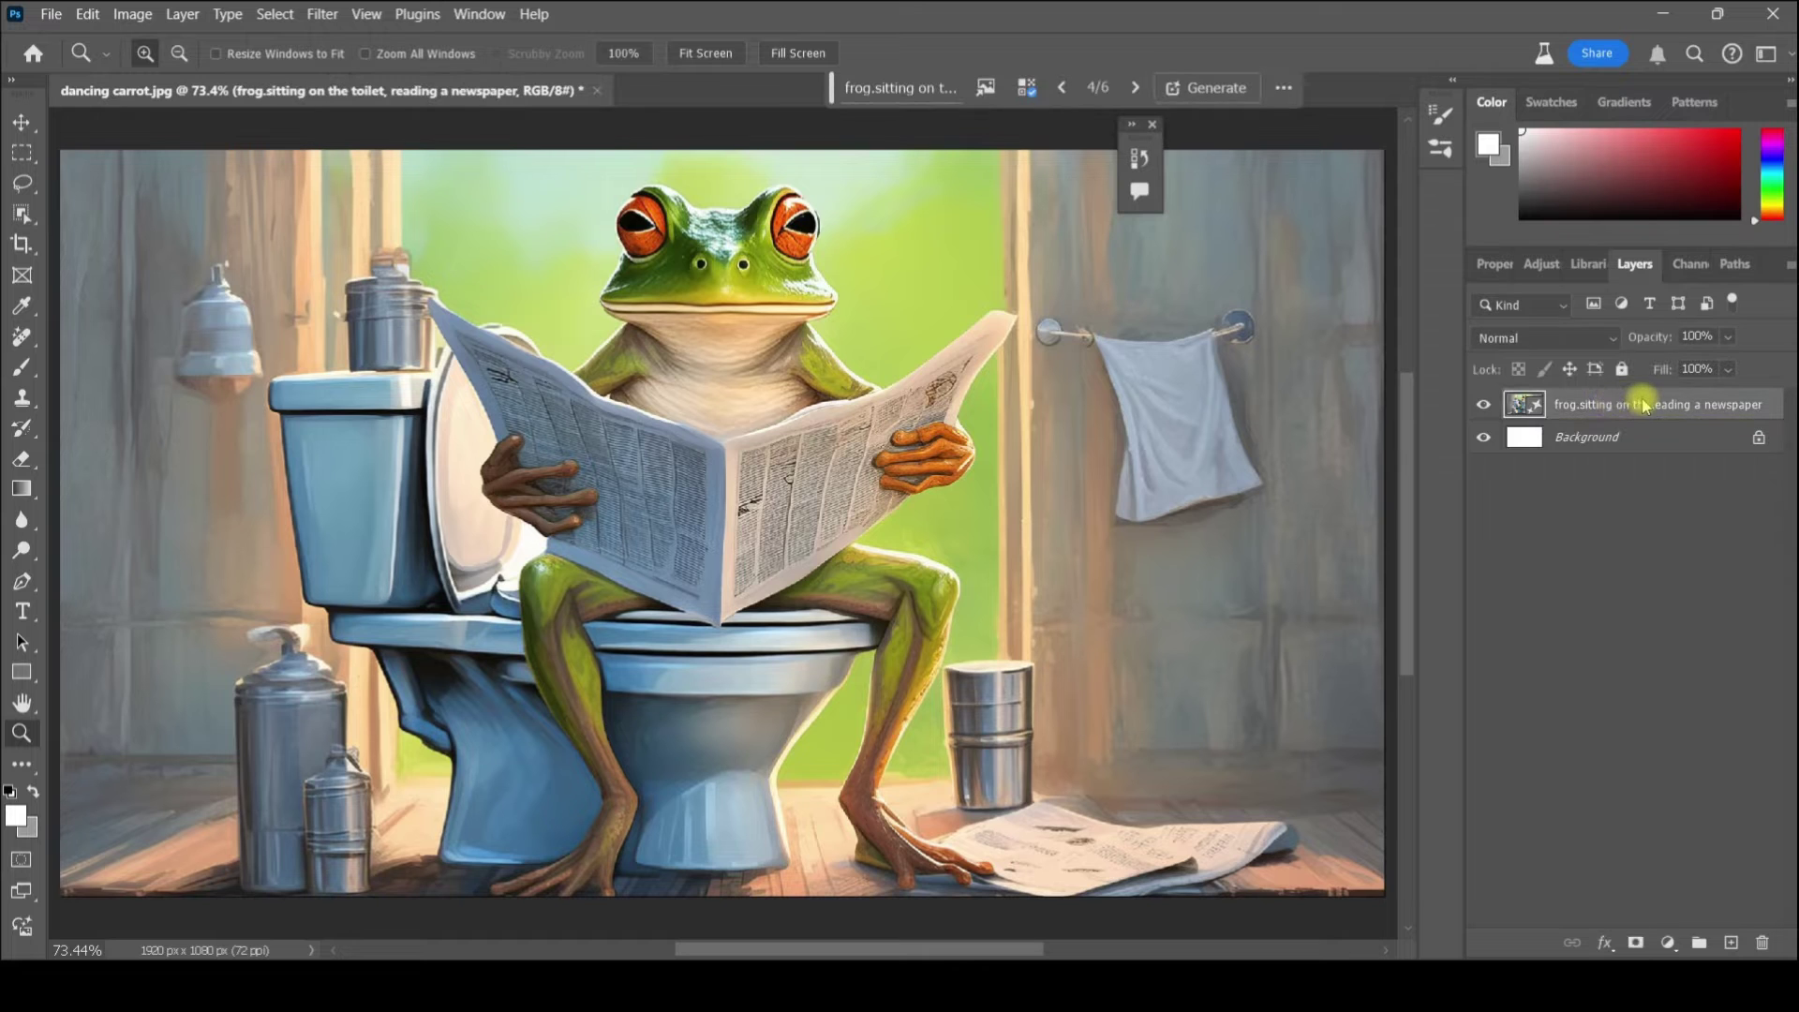
right_click(1644, 404)
left_click(1539, 806)
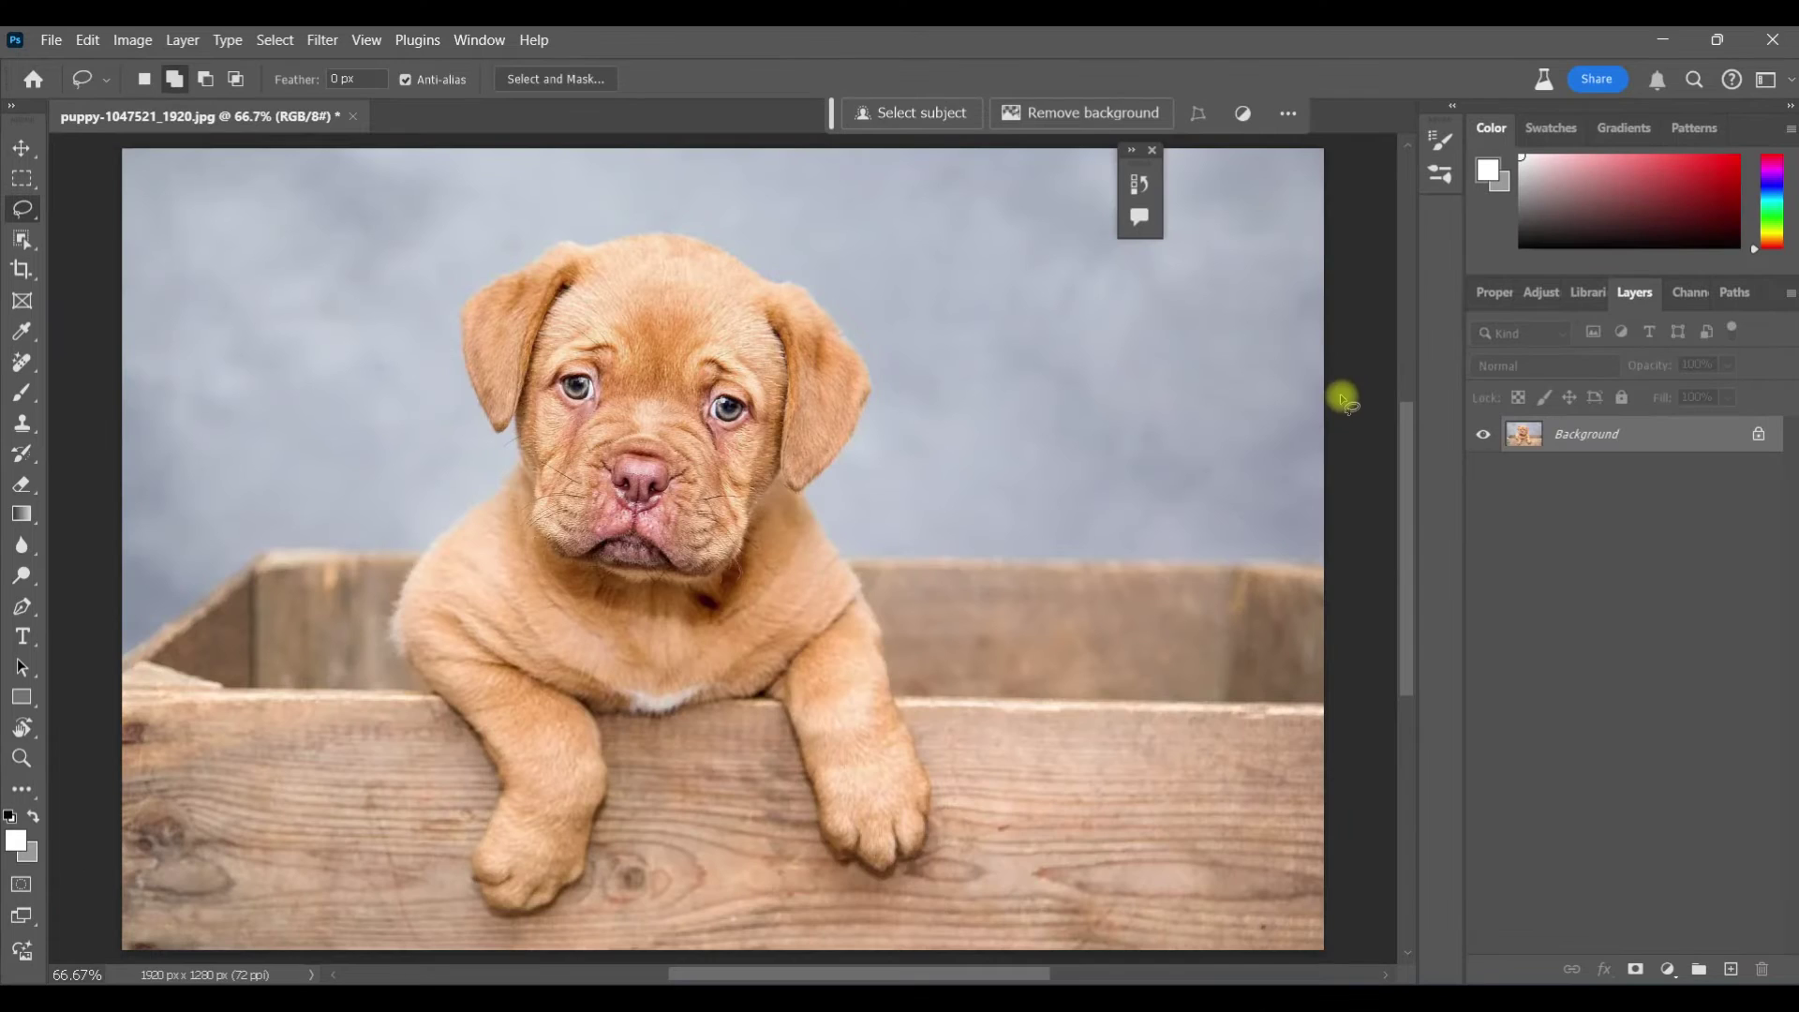
Lasso the area right of the puppy and Generative Fill it with 'teddy bear'.
mouse_move(867, 513)
left_mouse_down()
mouse_move(824, 430)
mouse_move(819, 357)
mouse_move(900, 310)
mouse_move(1102, 315)
left_mouse_up()
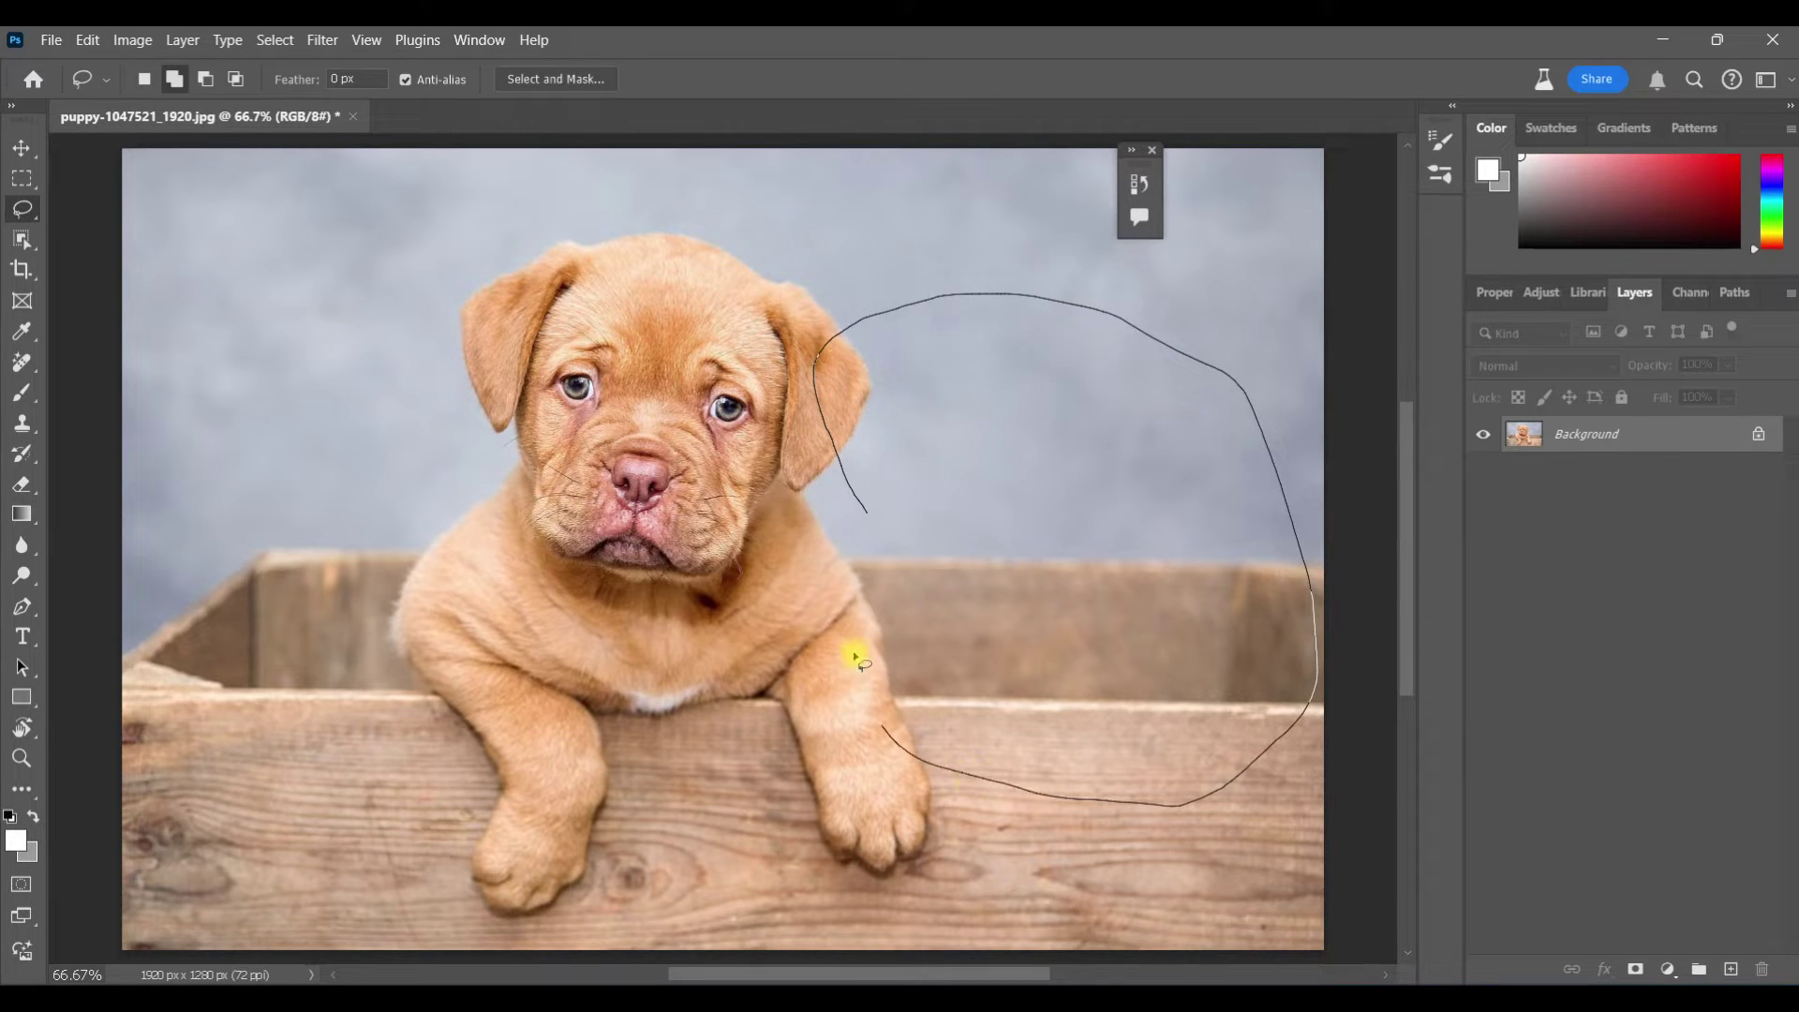
left_click_drag(857, 478, 849, 473)
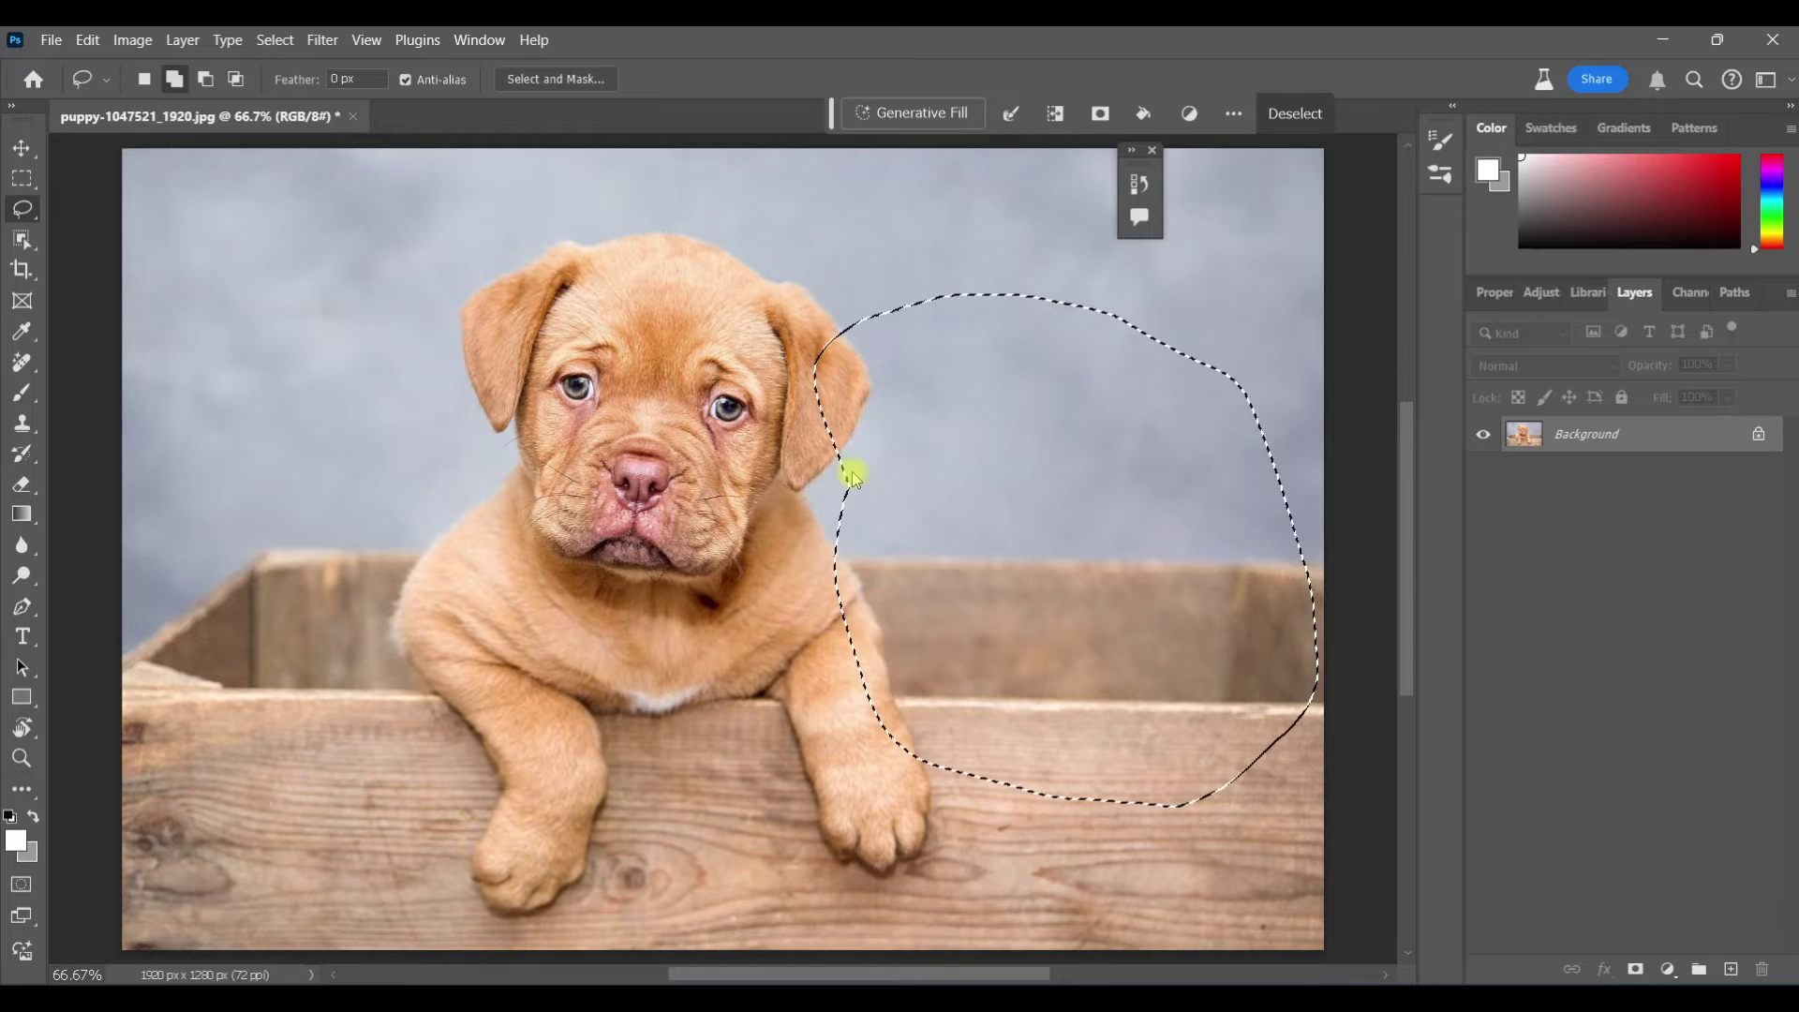
left_click(903, 111)
type("te")
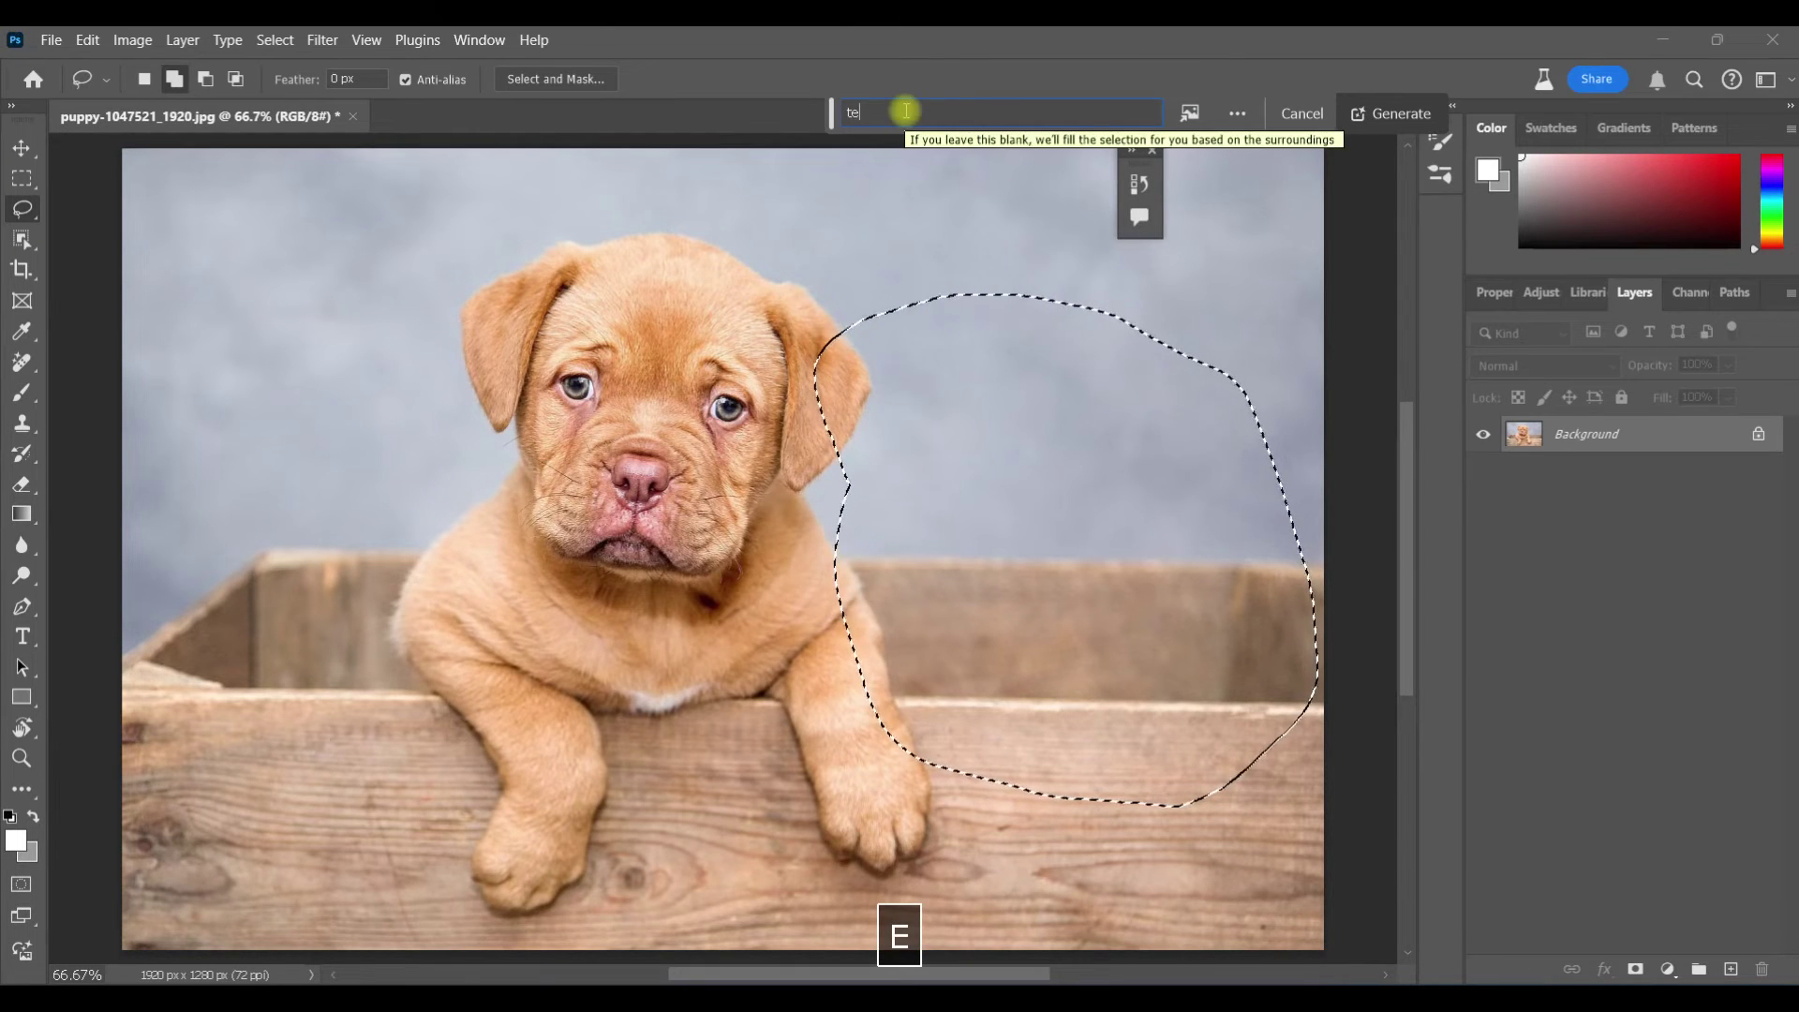
type("ddy bear")
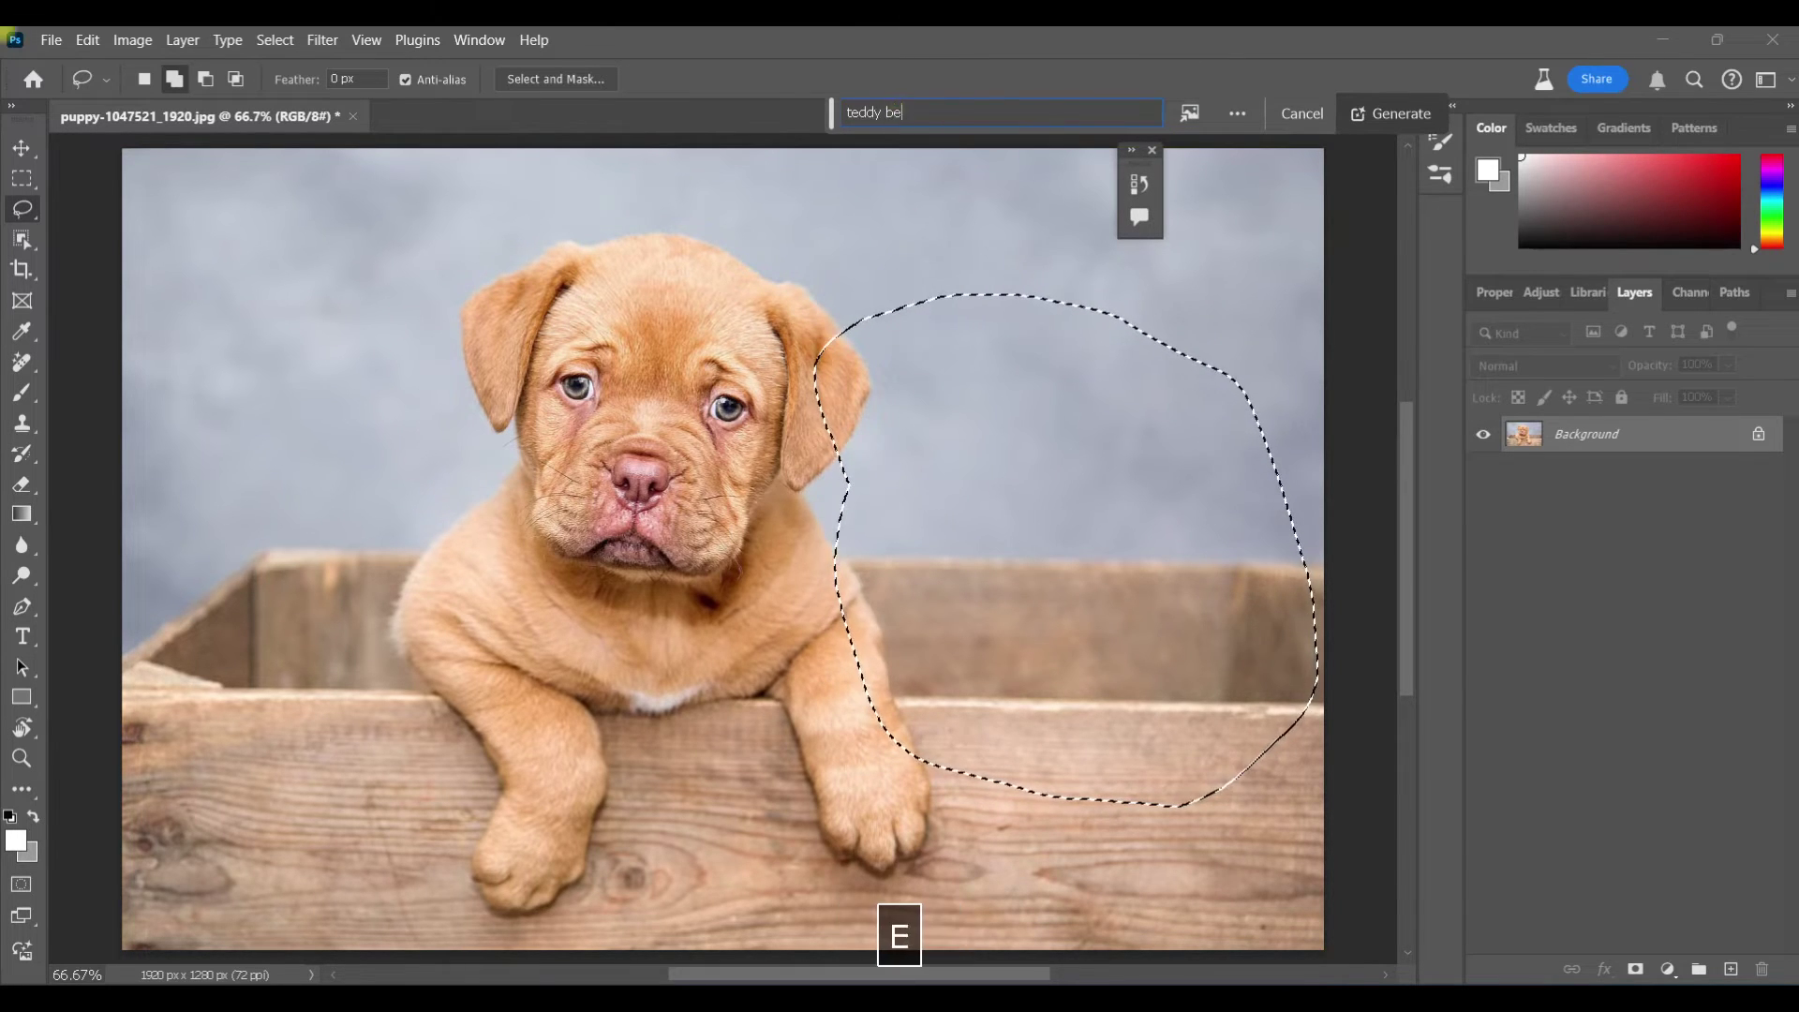
left_click(1375, 112)
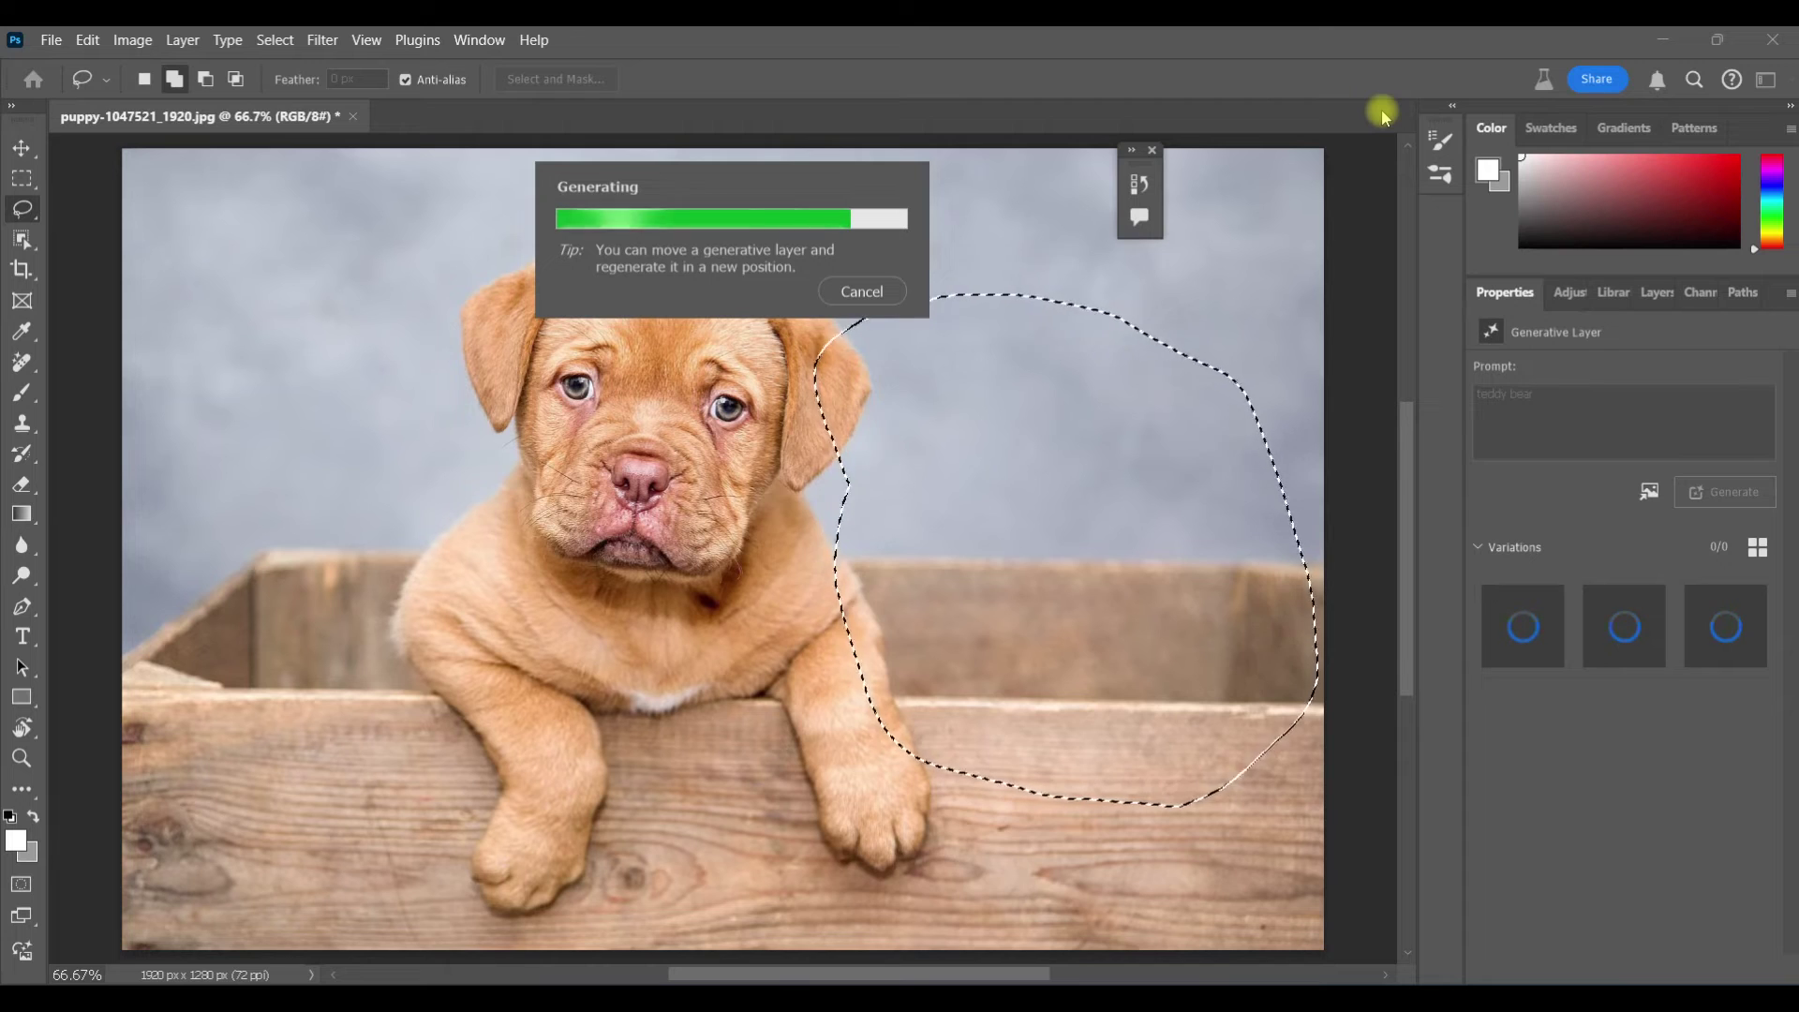
Compare the teddy bear variations and choose the knitted bear with the red bow.
left_click(1618, 605)
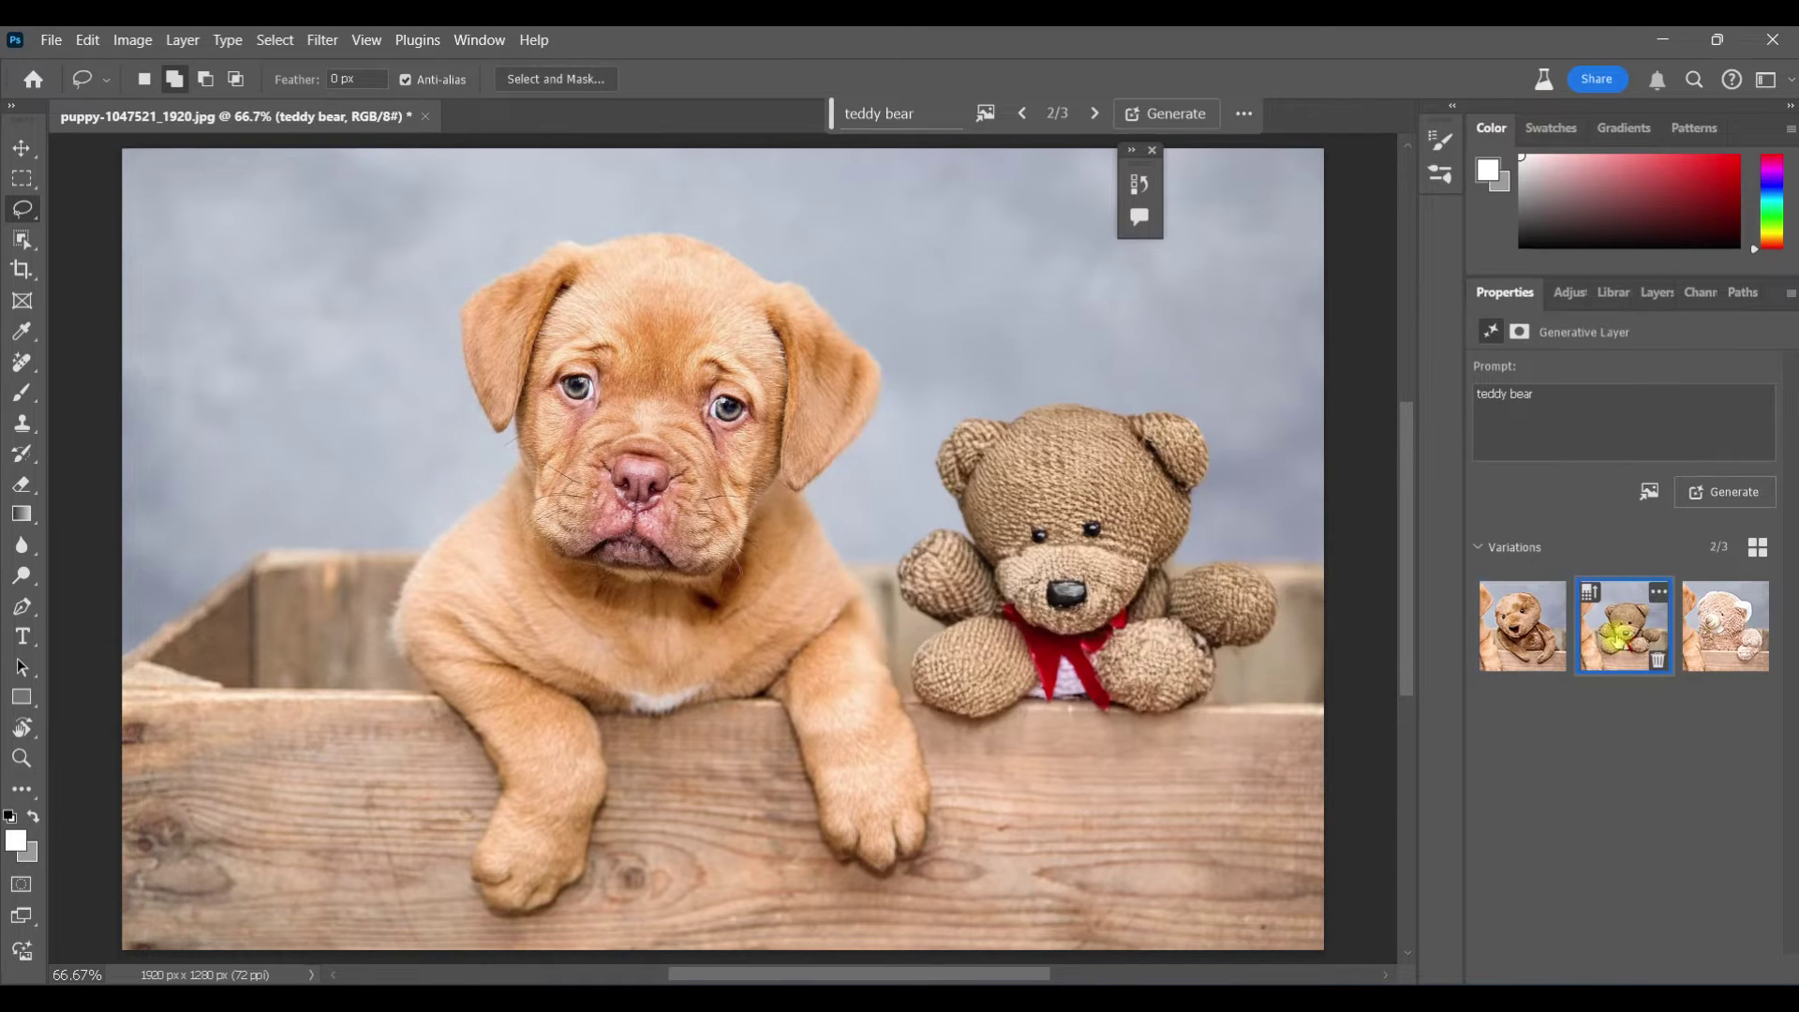
left_click(1741, 630)
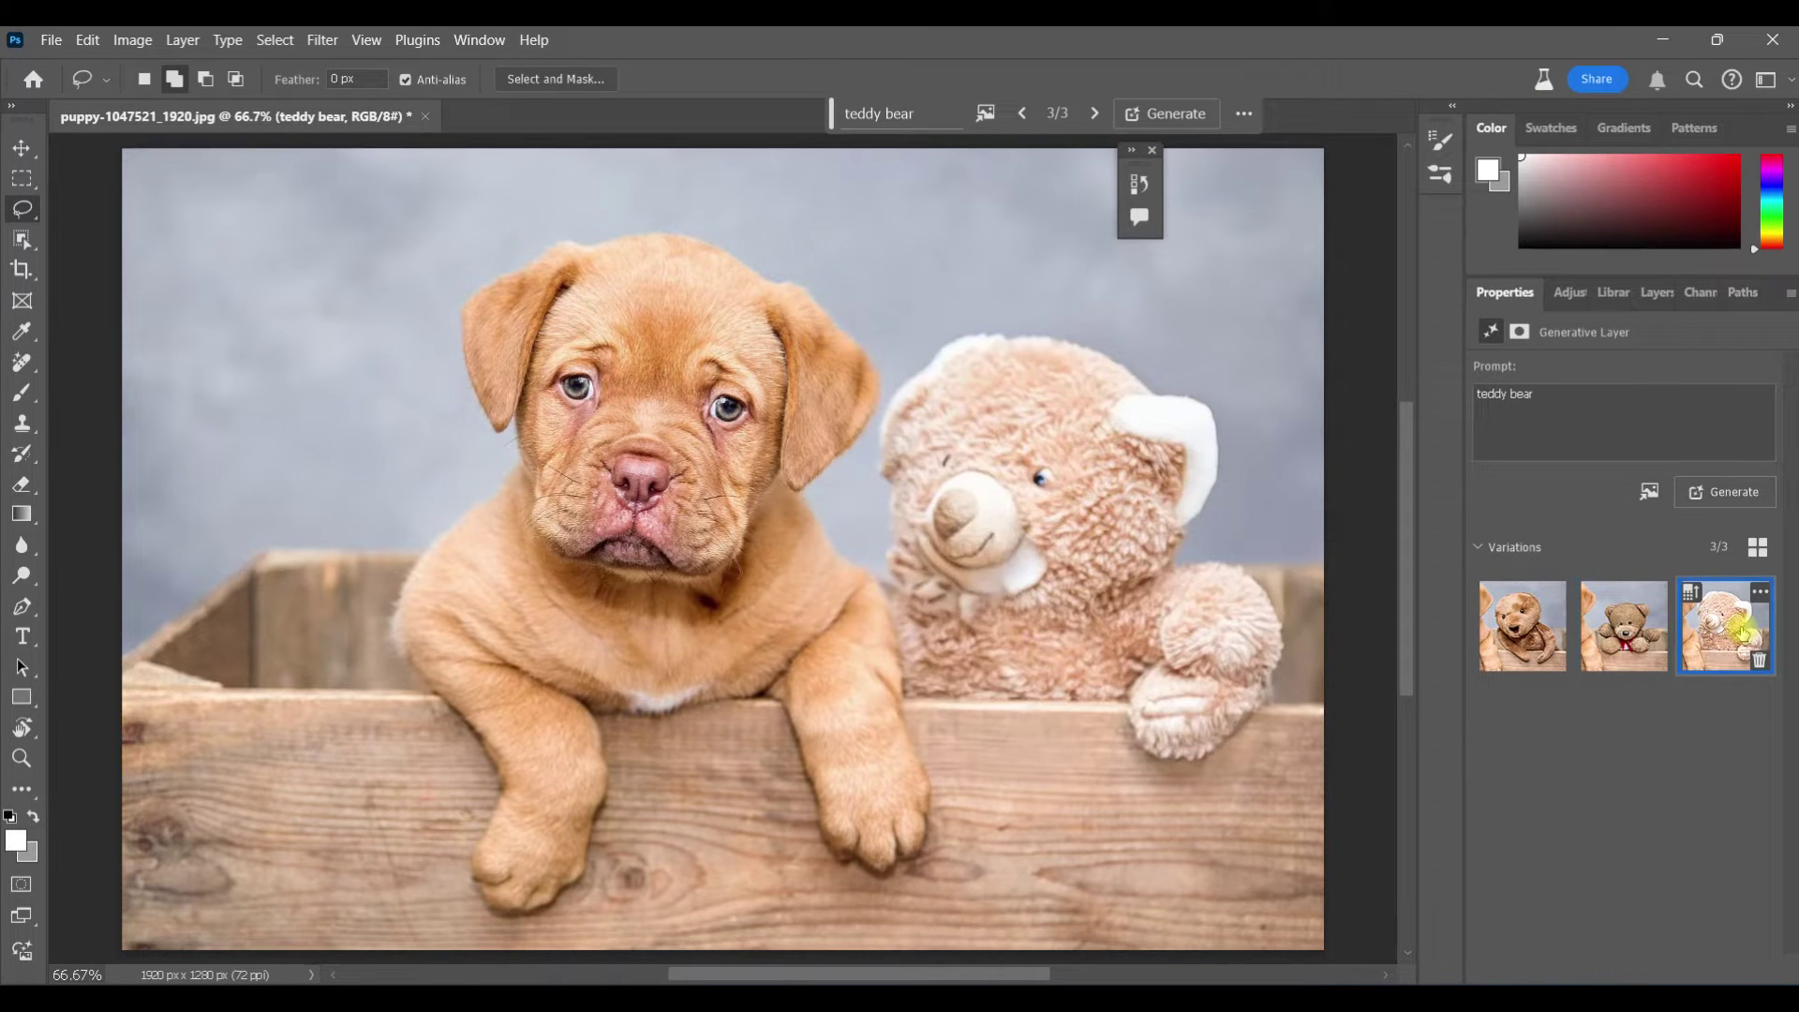
left_click(1620, 635)
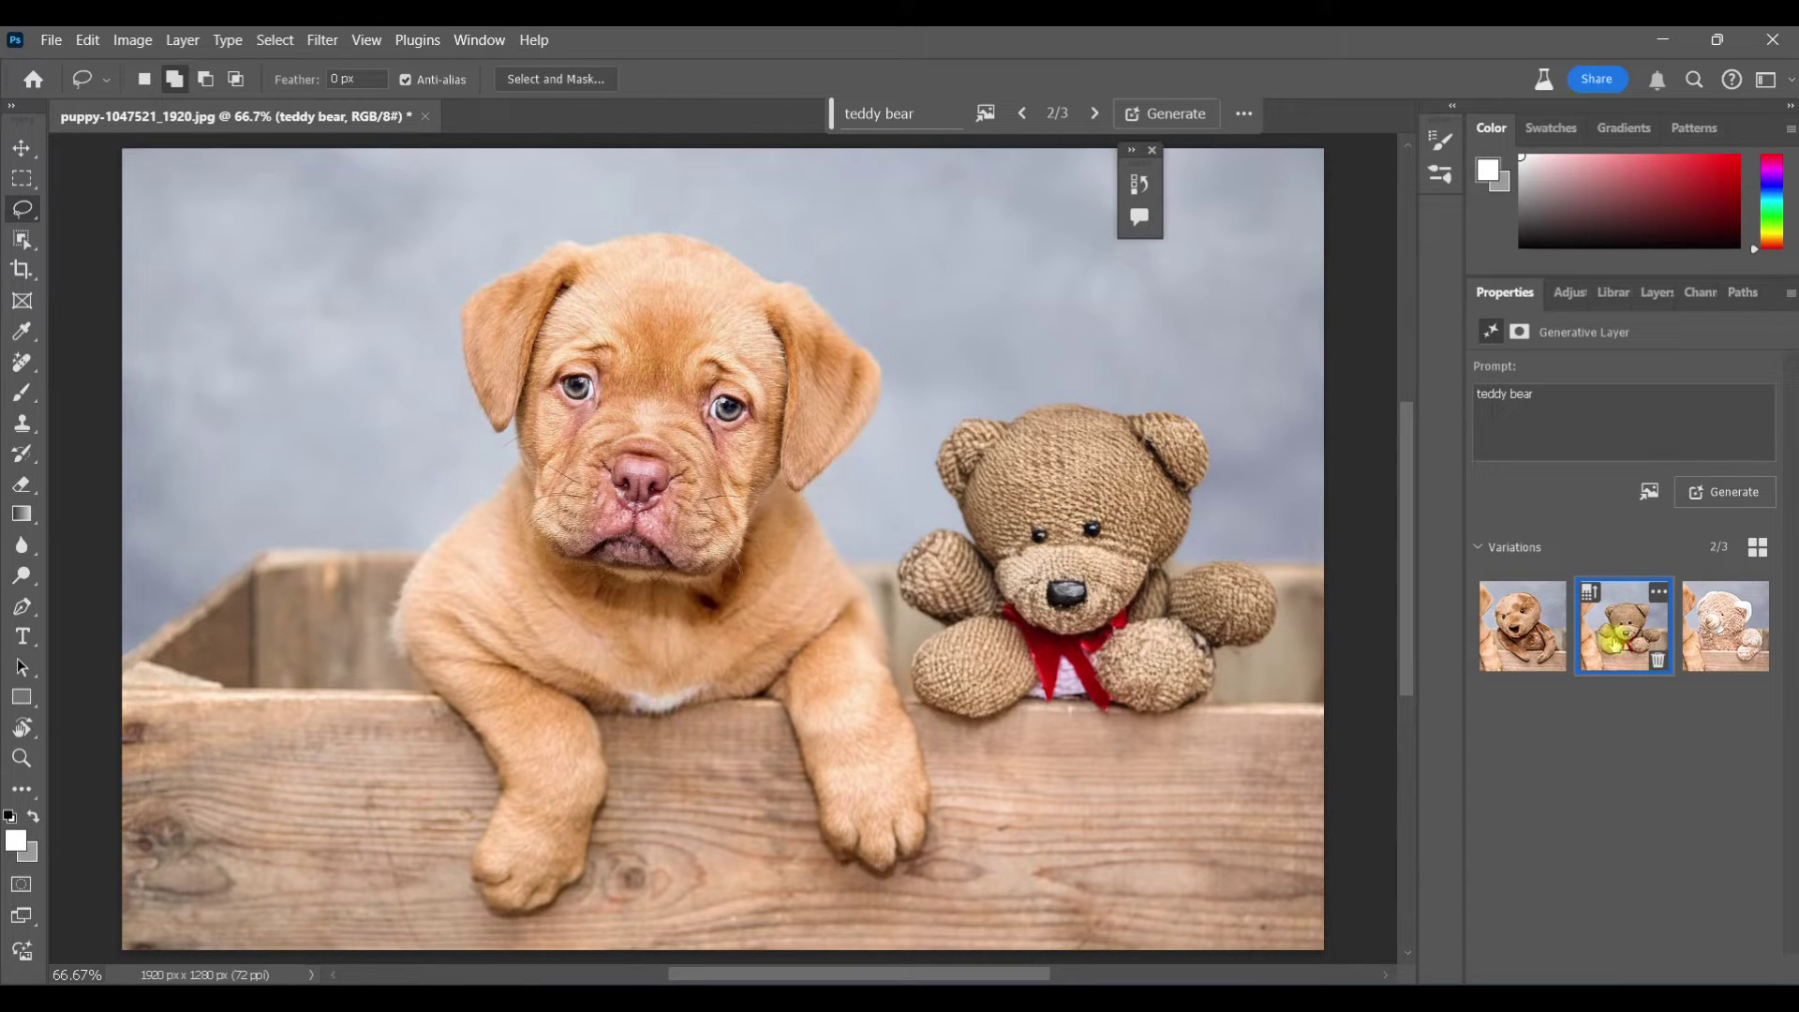
Zoom in to inspect the bear, fit the image back, and enhance the variation's detail.
left_click(21, 758)
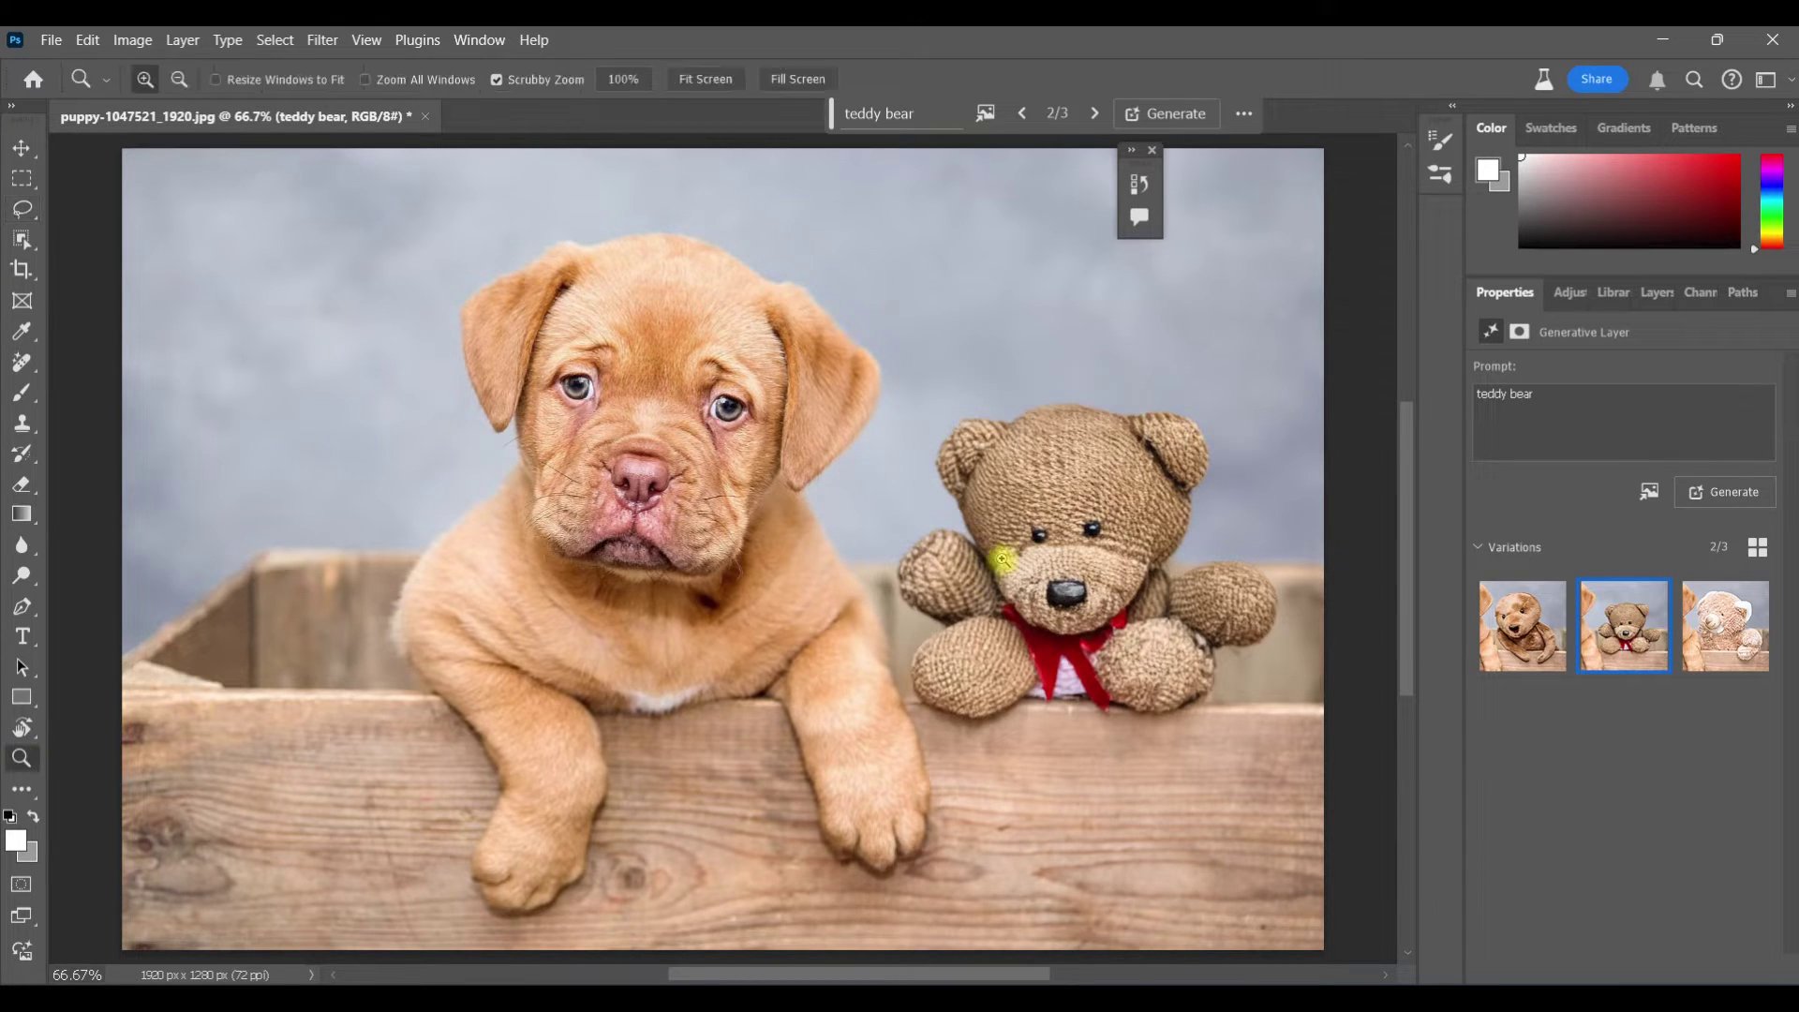
left_click(1040, 599)
left_click(1046, 590)
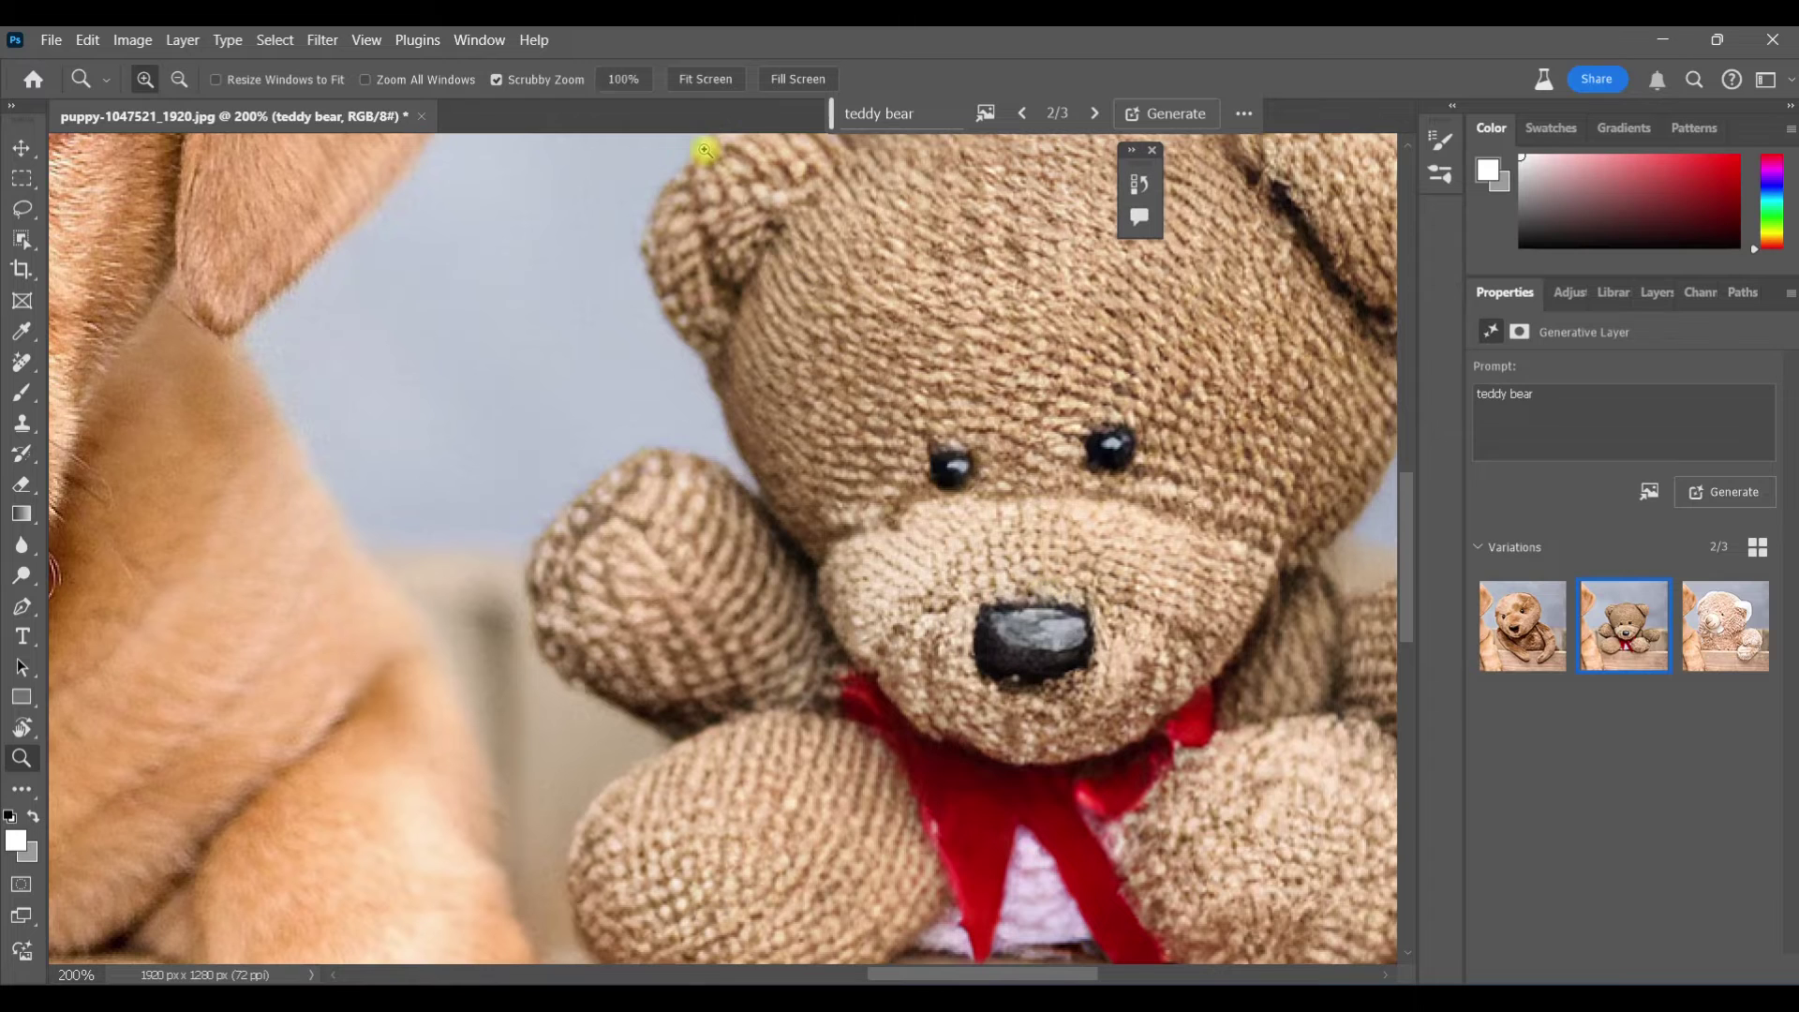
left_click(705, 79)
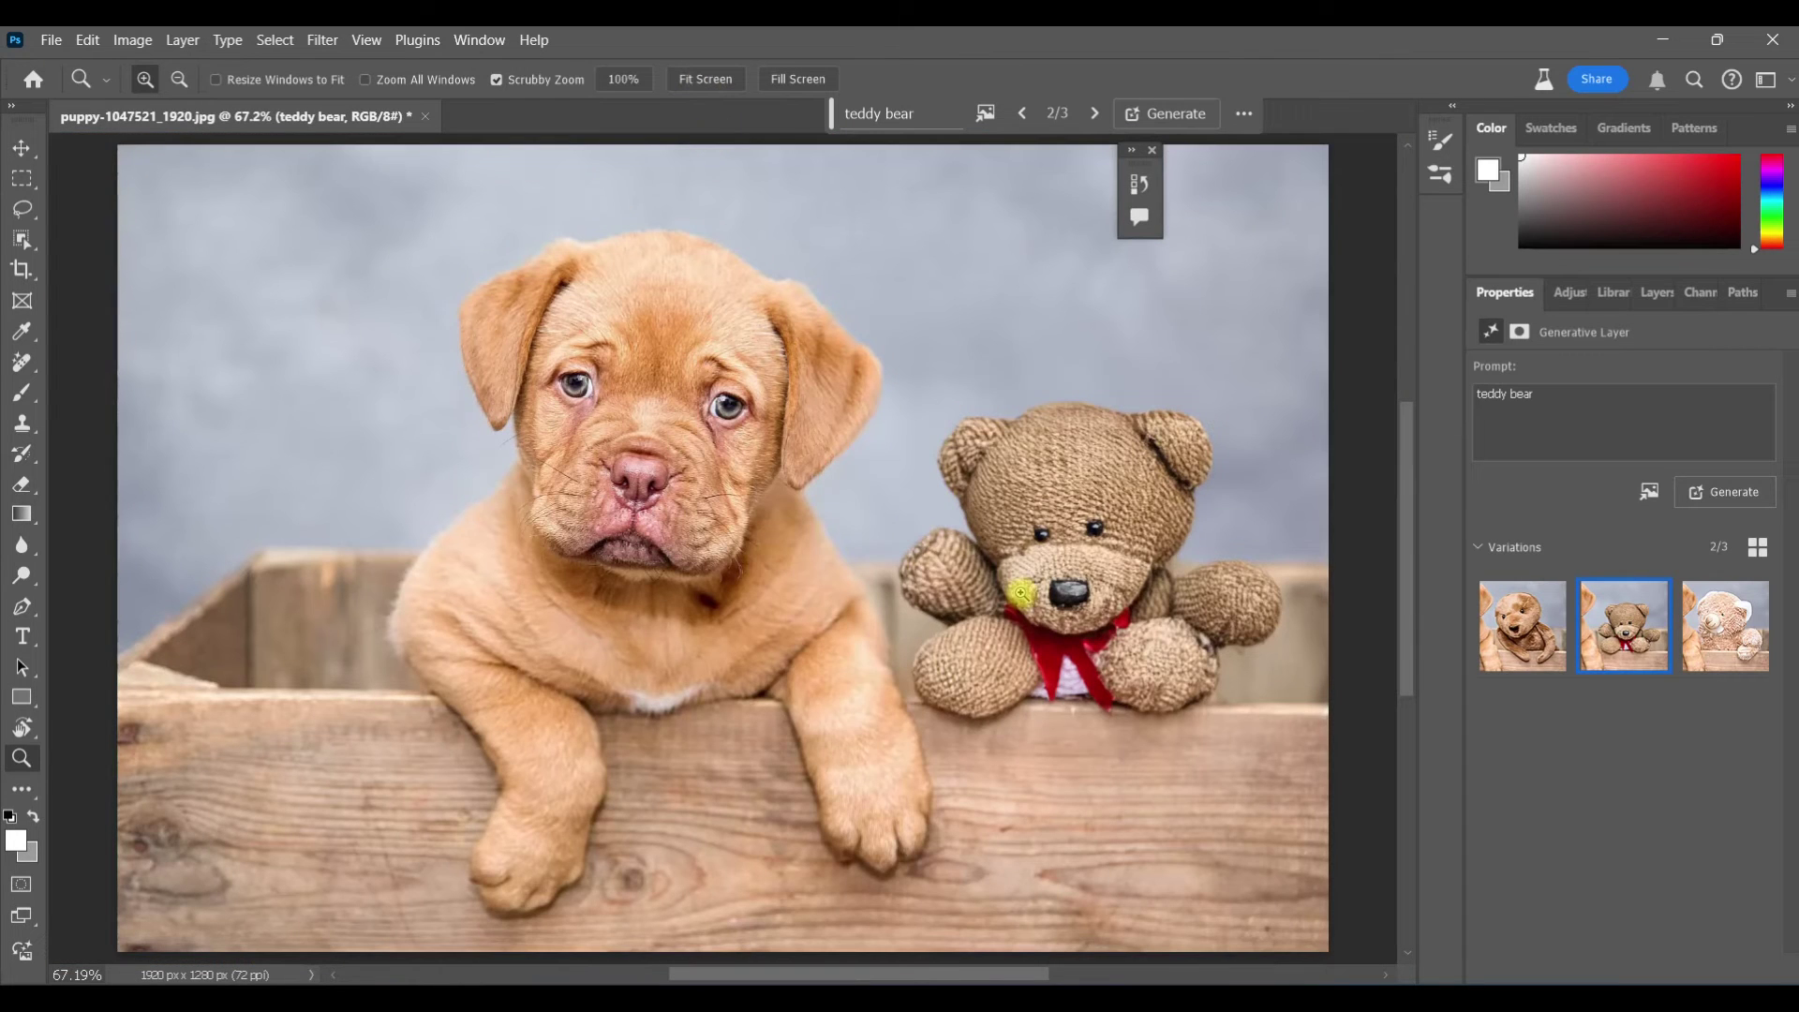
mouse_move(1631, 607)
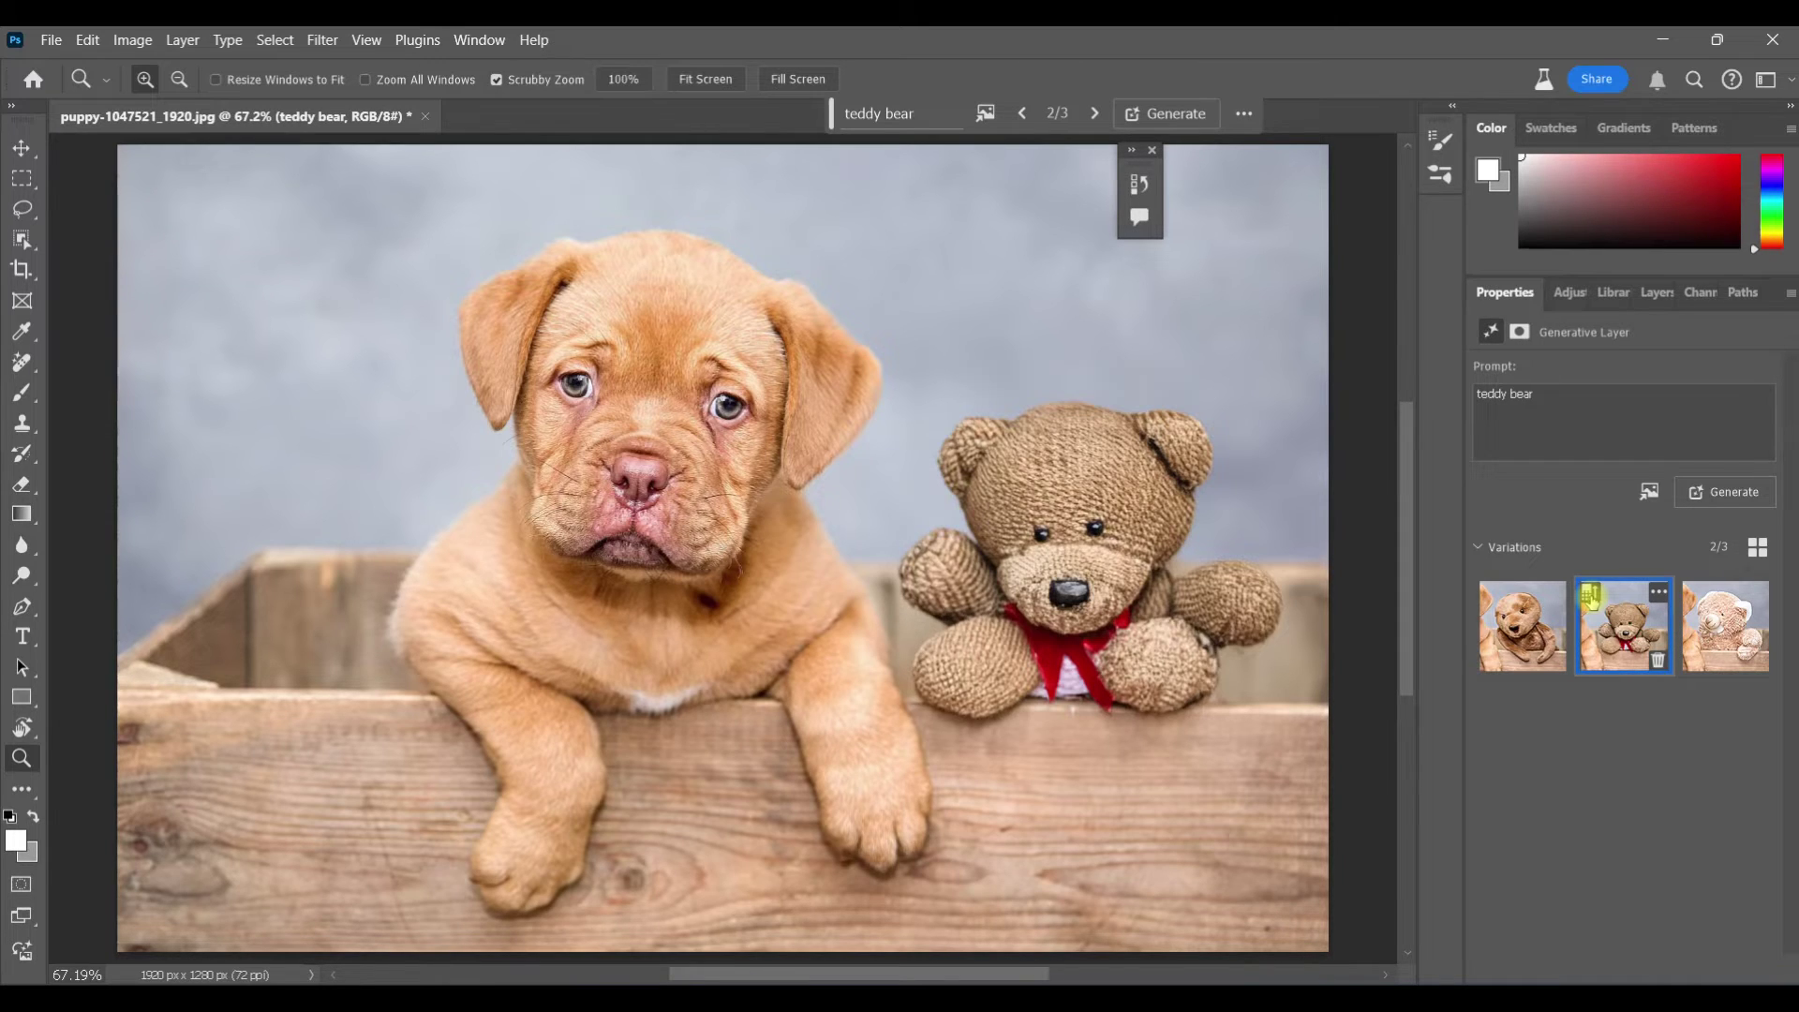
left_click(1590, 597)
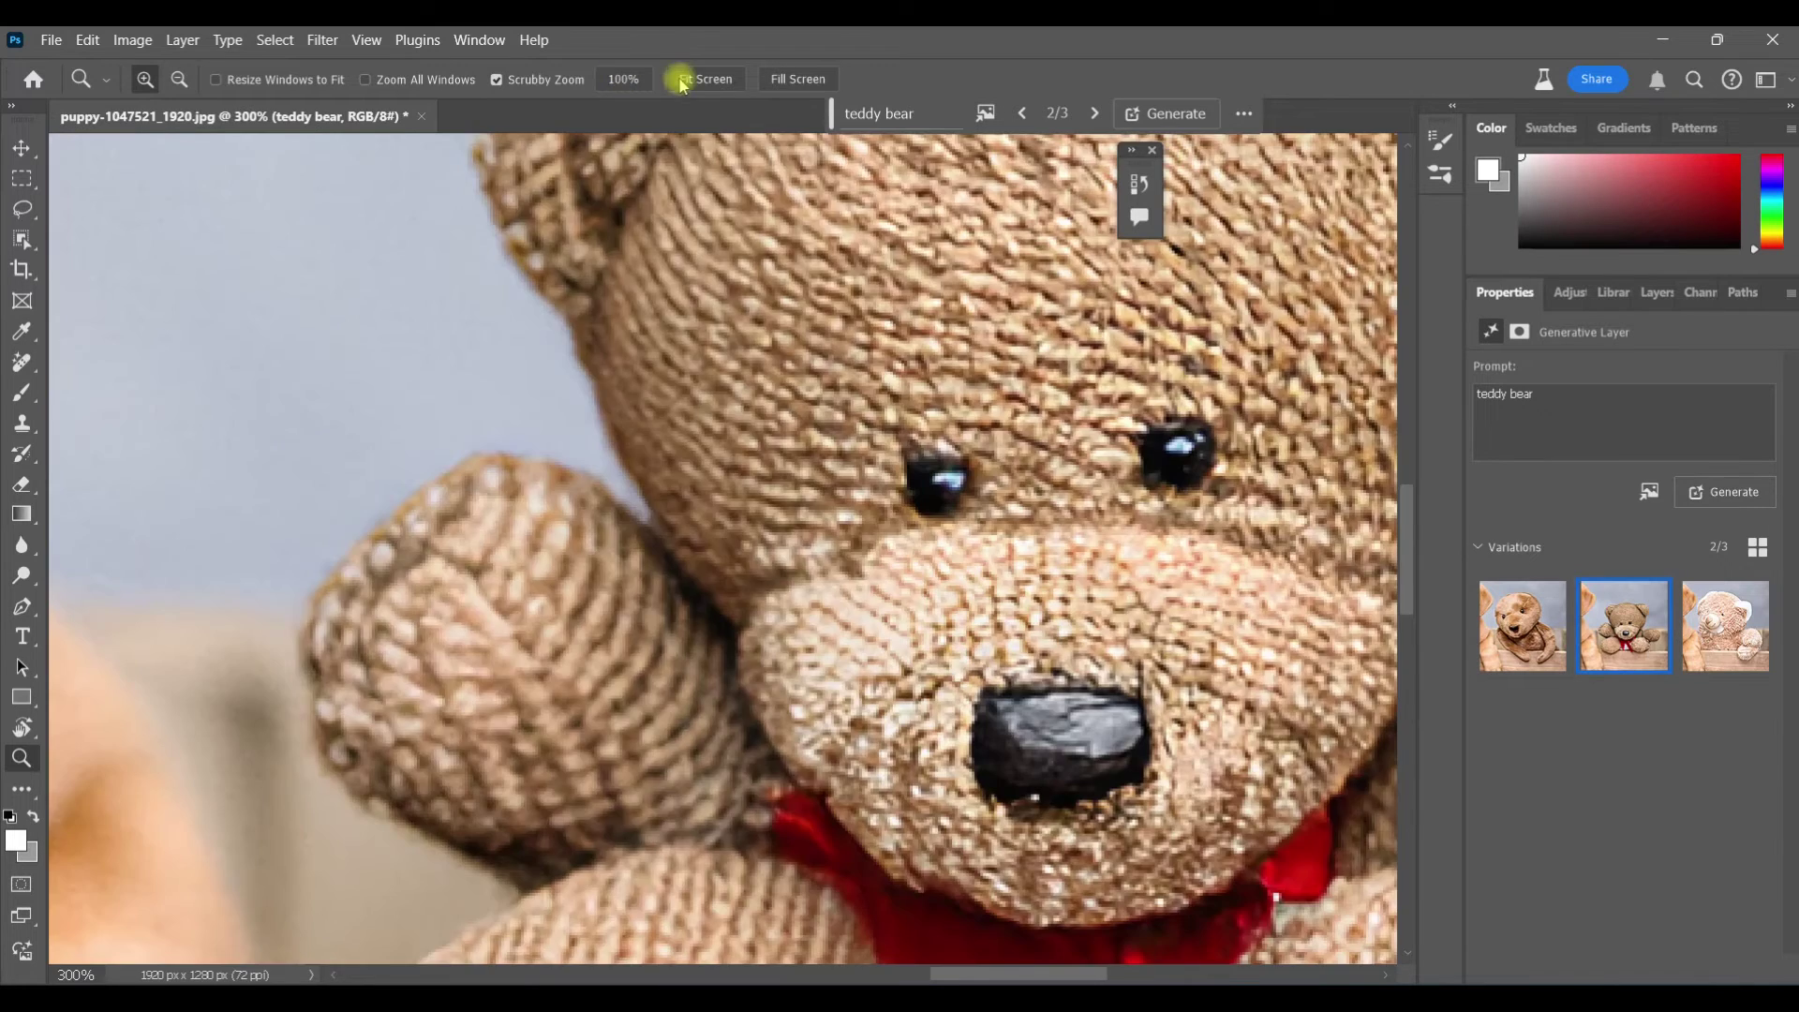
Inspect the enhanced bear at 100% and 200% zoom on its snout, then fit to screen.
left_click(705, 79)
left_click(1087, 573)
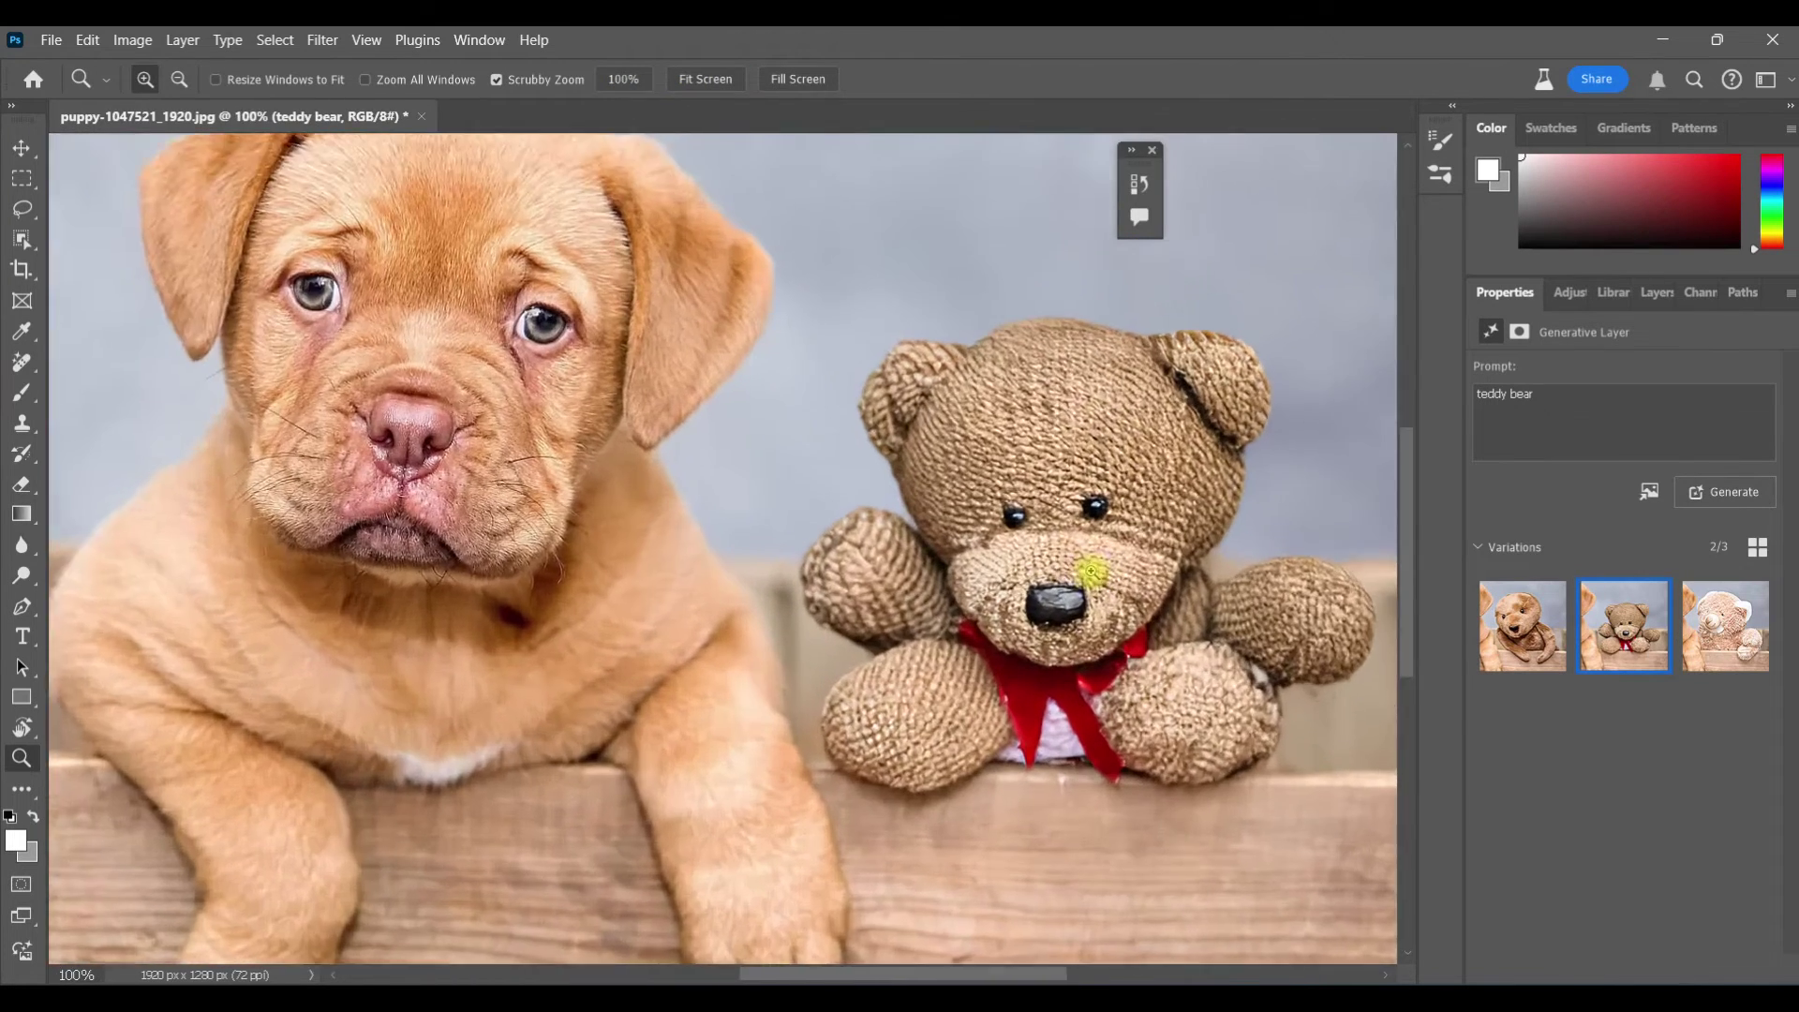
left_click(1089, 572)
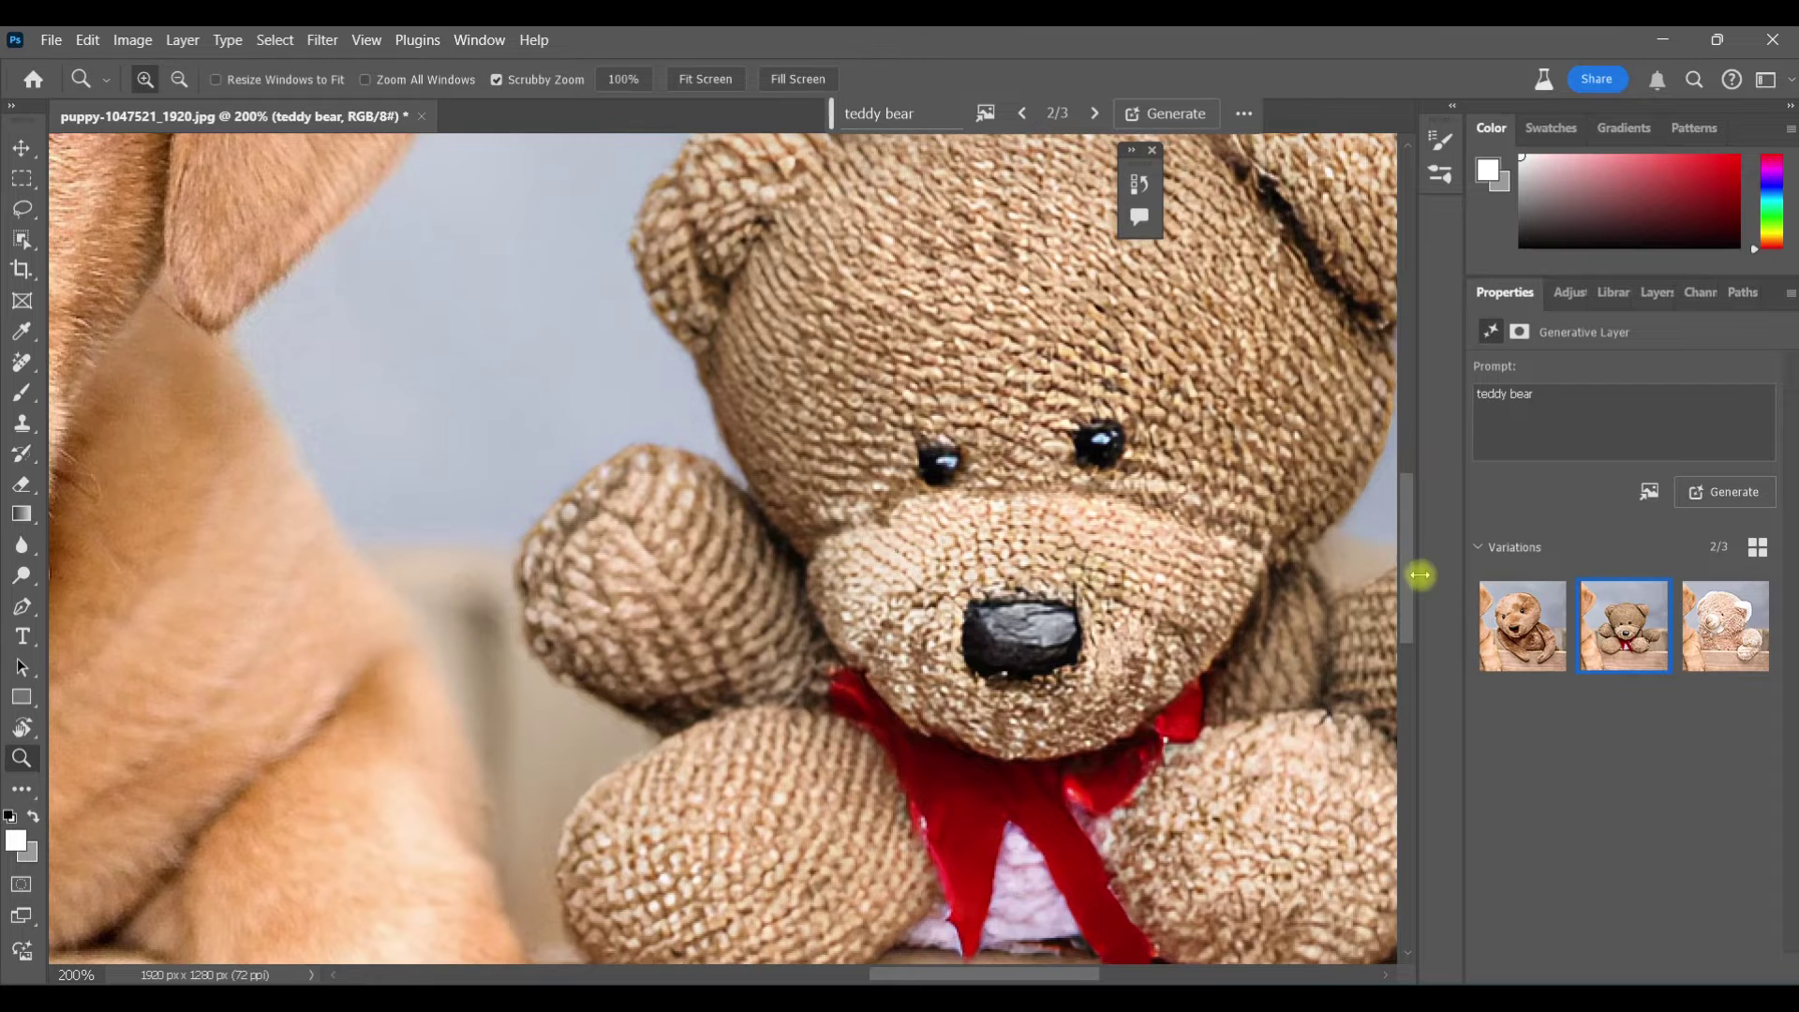
mouse_move(1410, 594)
left_mouse_down()
mouse_move(1408, 675)
mouse_move(1412, 541)
mouse_move(1413, 574)
left_mouse_up()
left_click(693, 83)
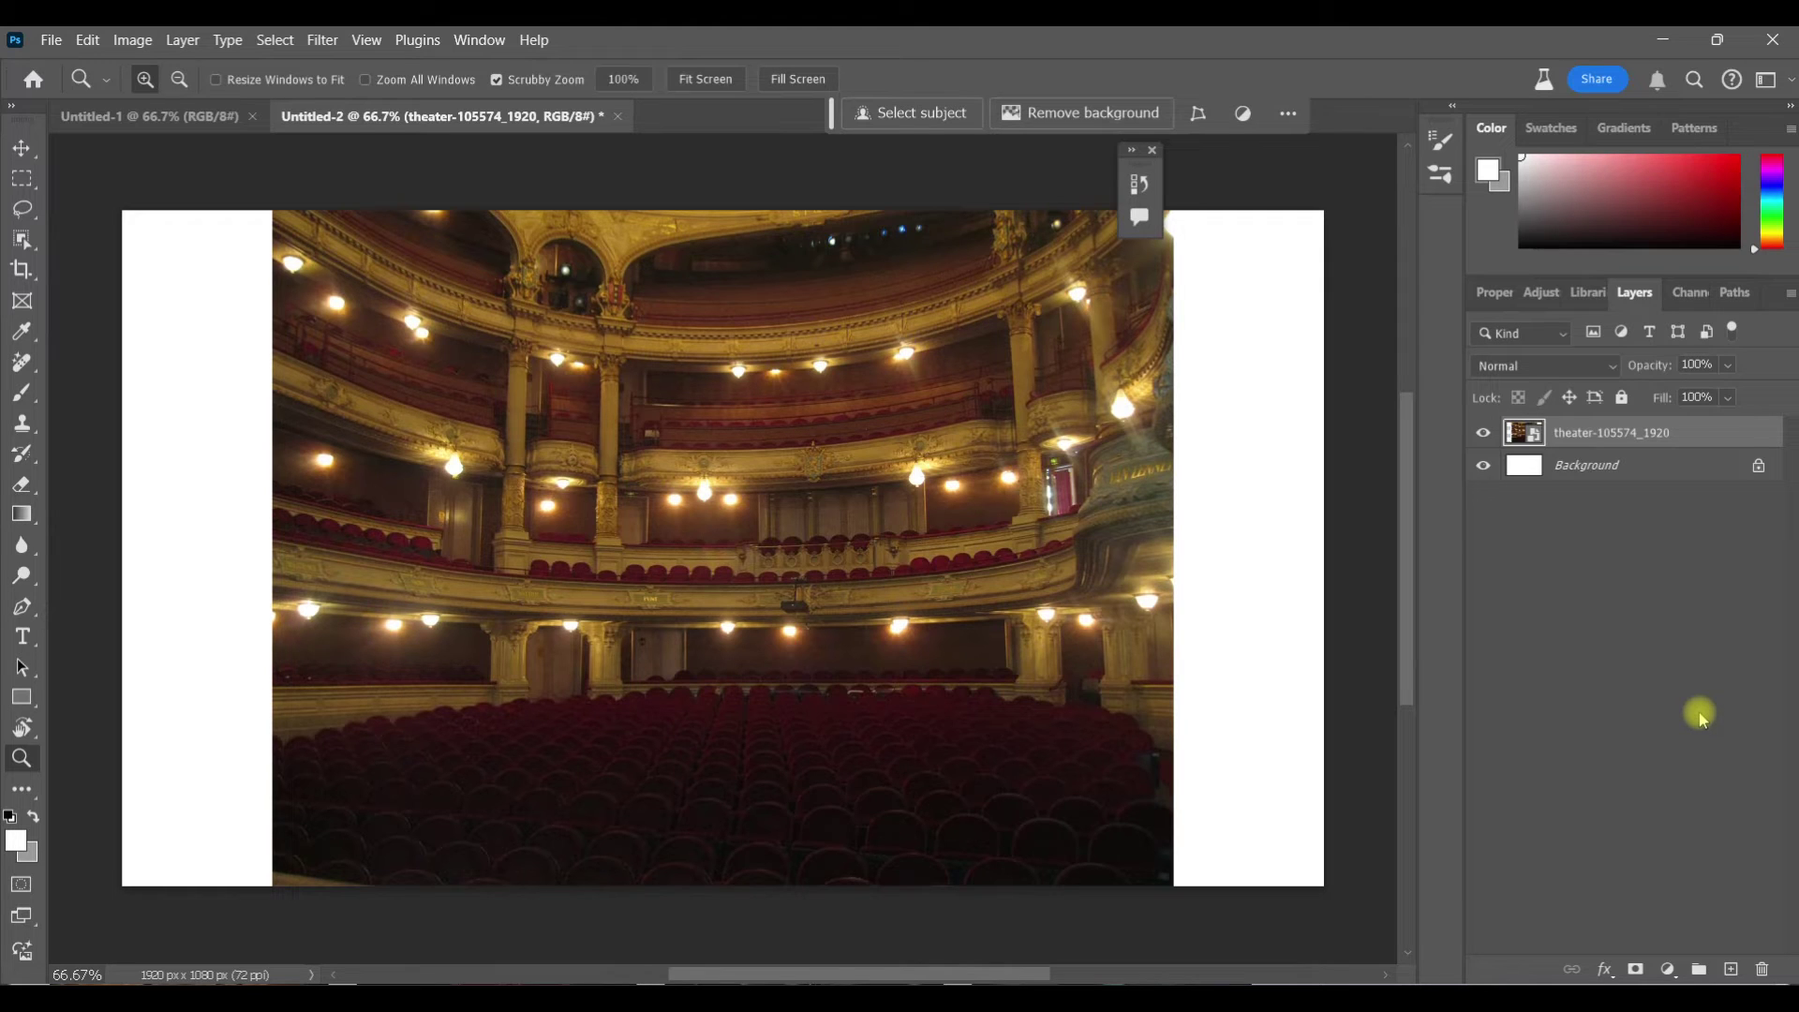
On blank Untitled-1, start Generate image with the prompt 'theater' and open reference image options.
left_click(130, 120)
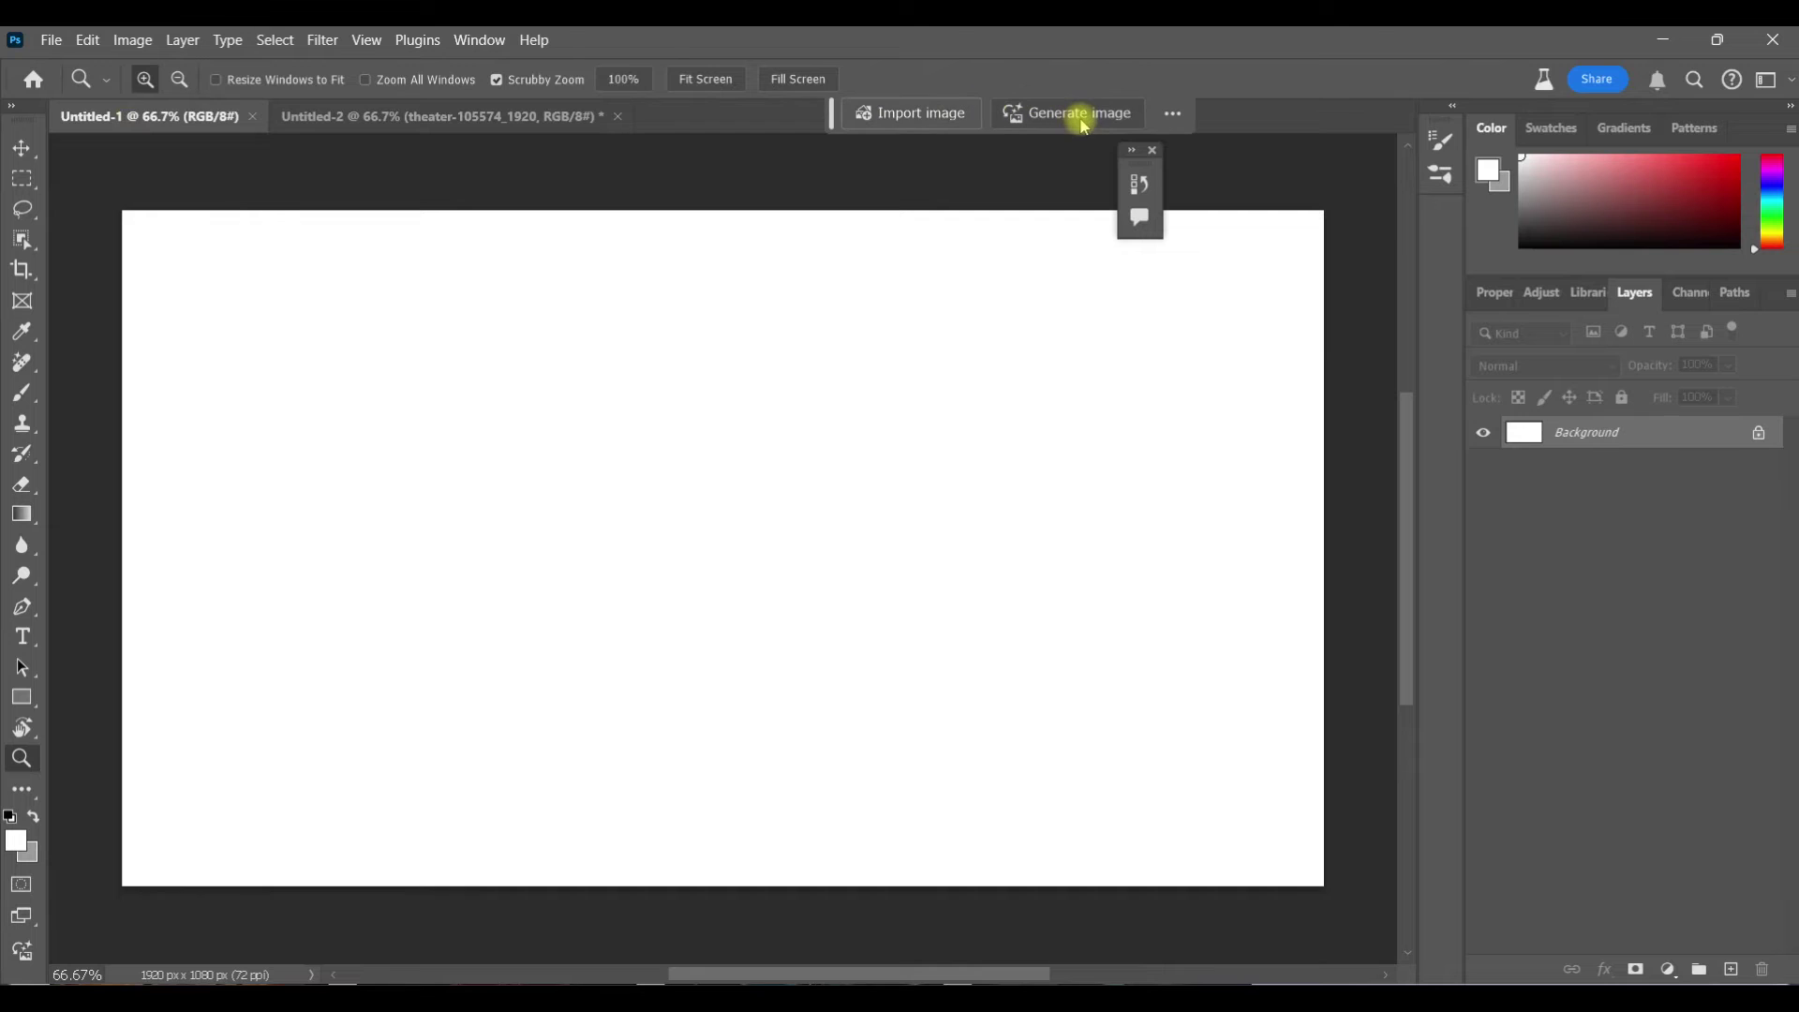
left_click(1078, 115)
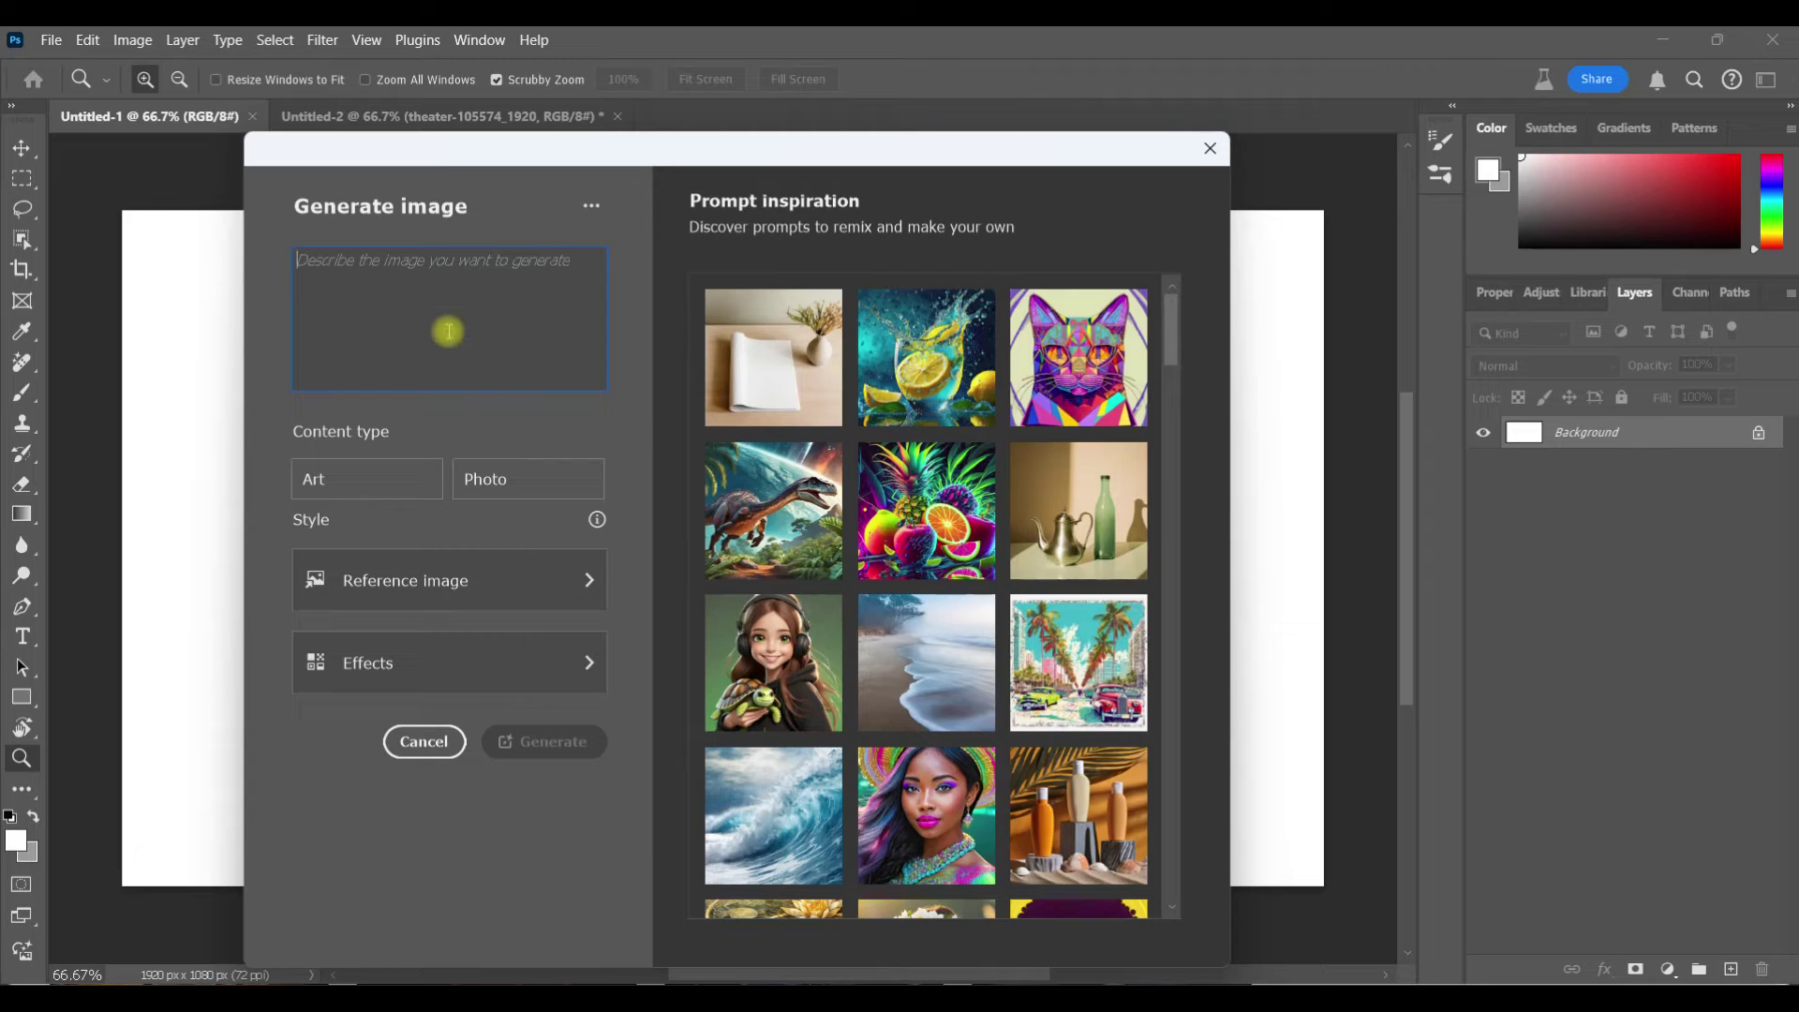
type("thea")
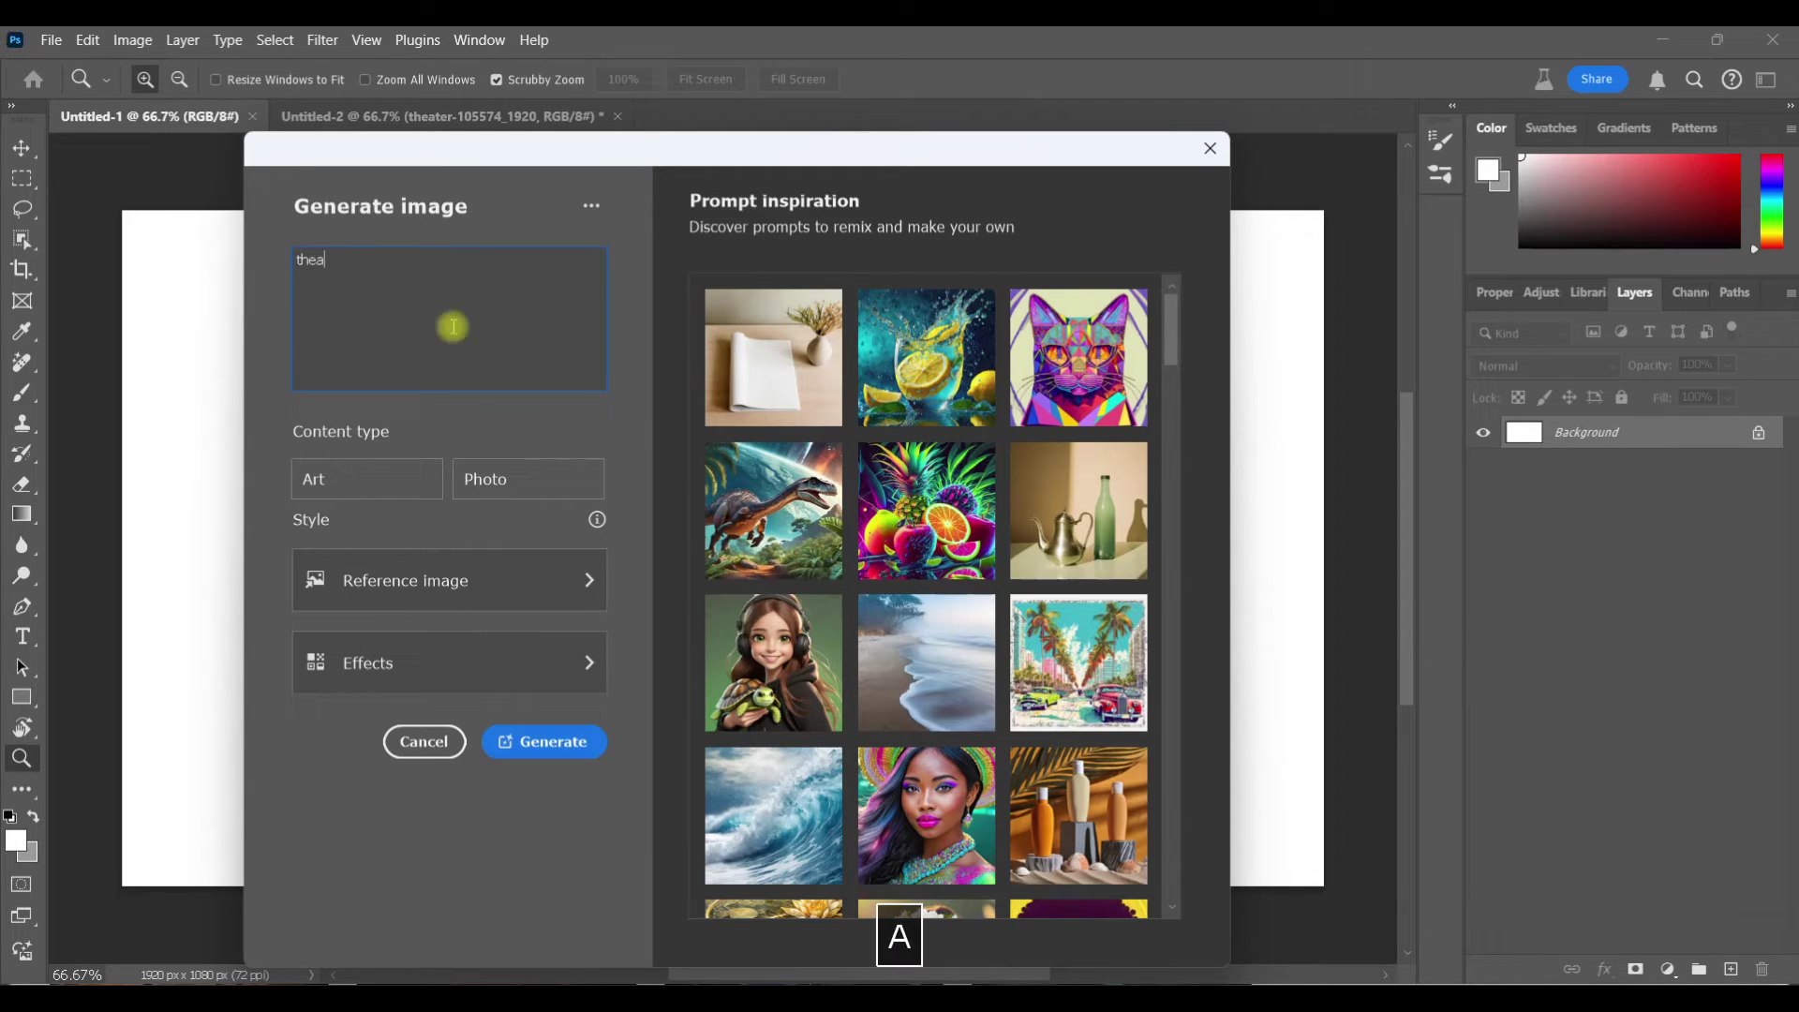
type("ter")
left_click(539, 580)
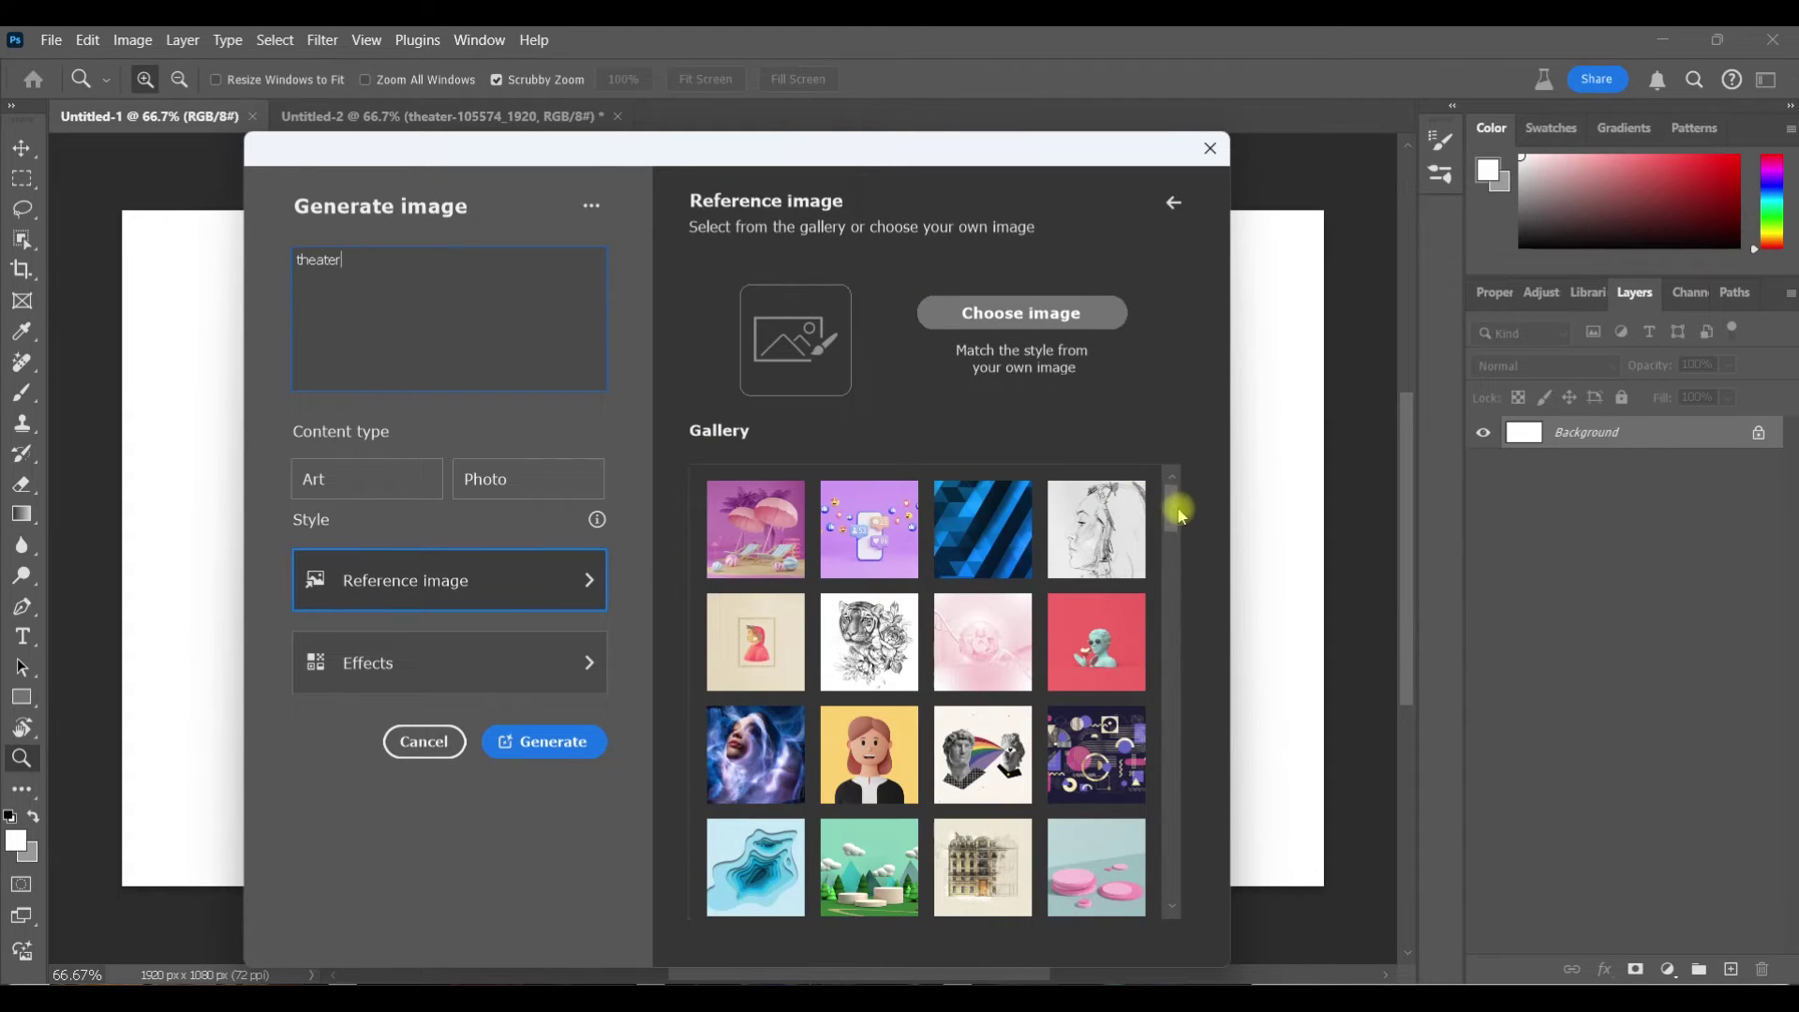
Set the photo theater-105574_1920 as the reference image.
mouse_move(1172, 506)
left_mouse_down()
mouse_move(1171, 683)
mouse_move(1196, 485)
left_mouse_up()
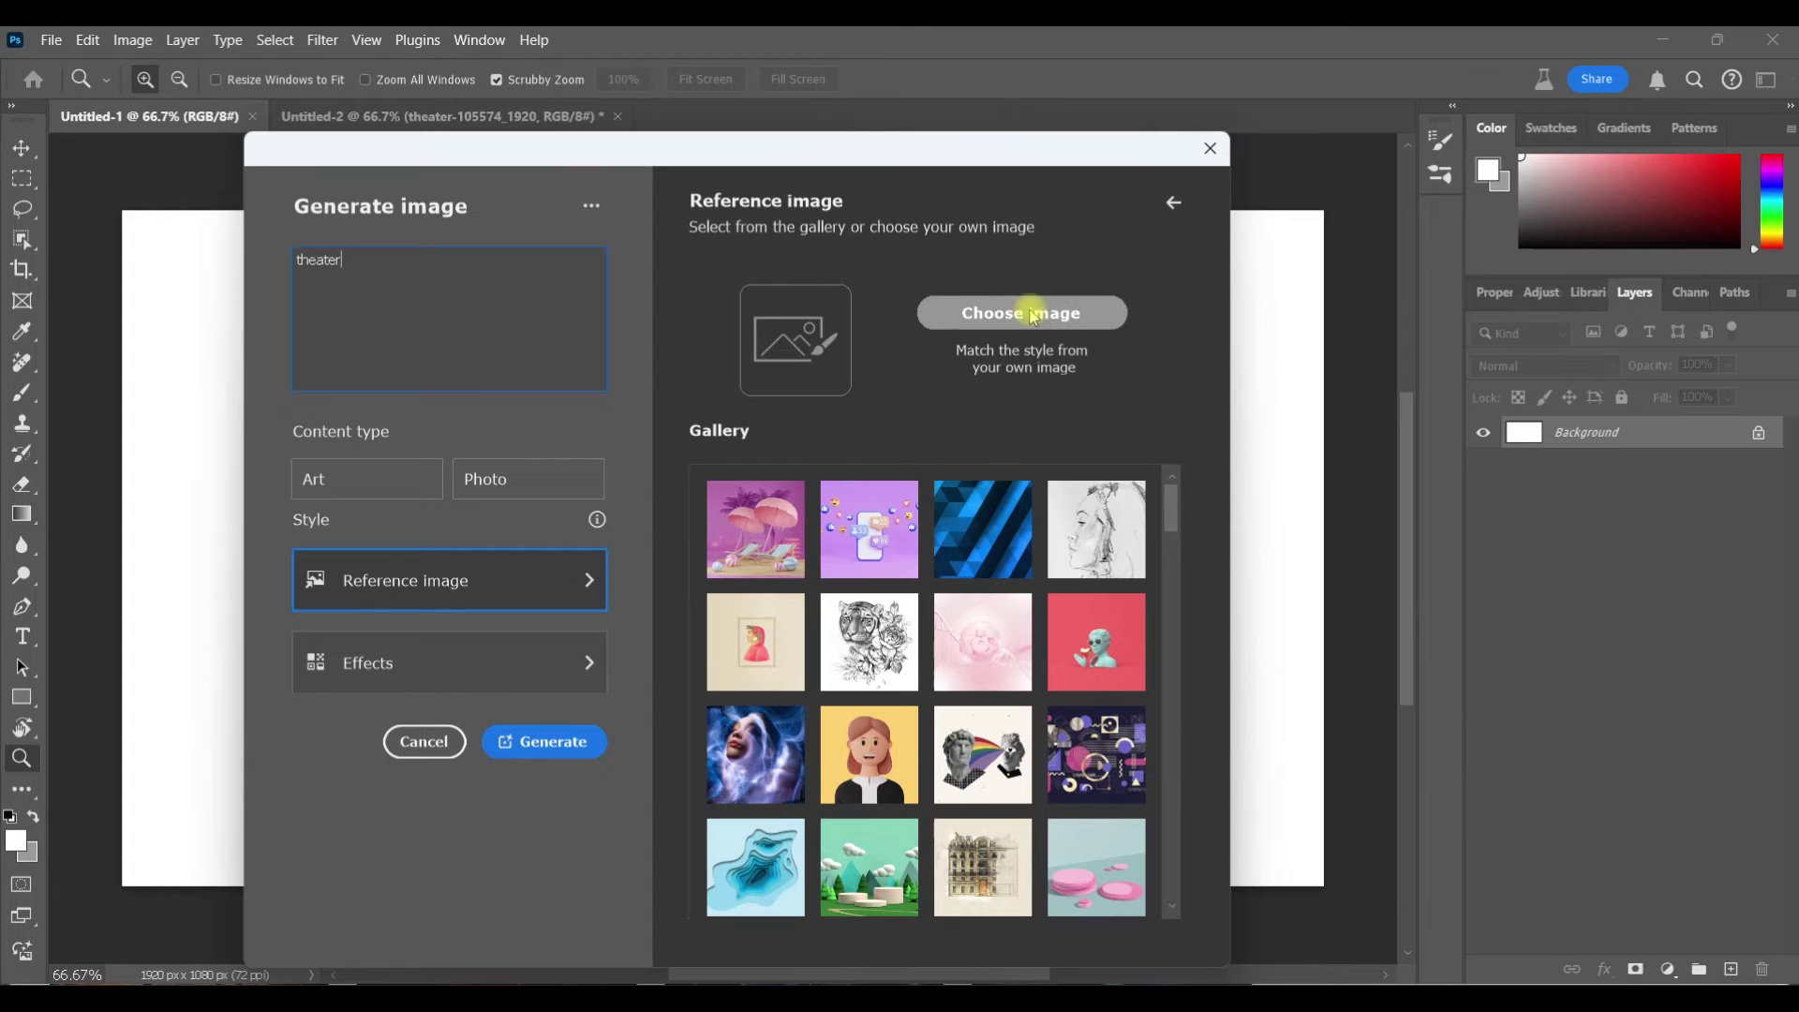
left_click(1031, 315)
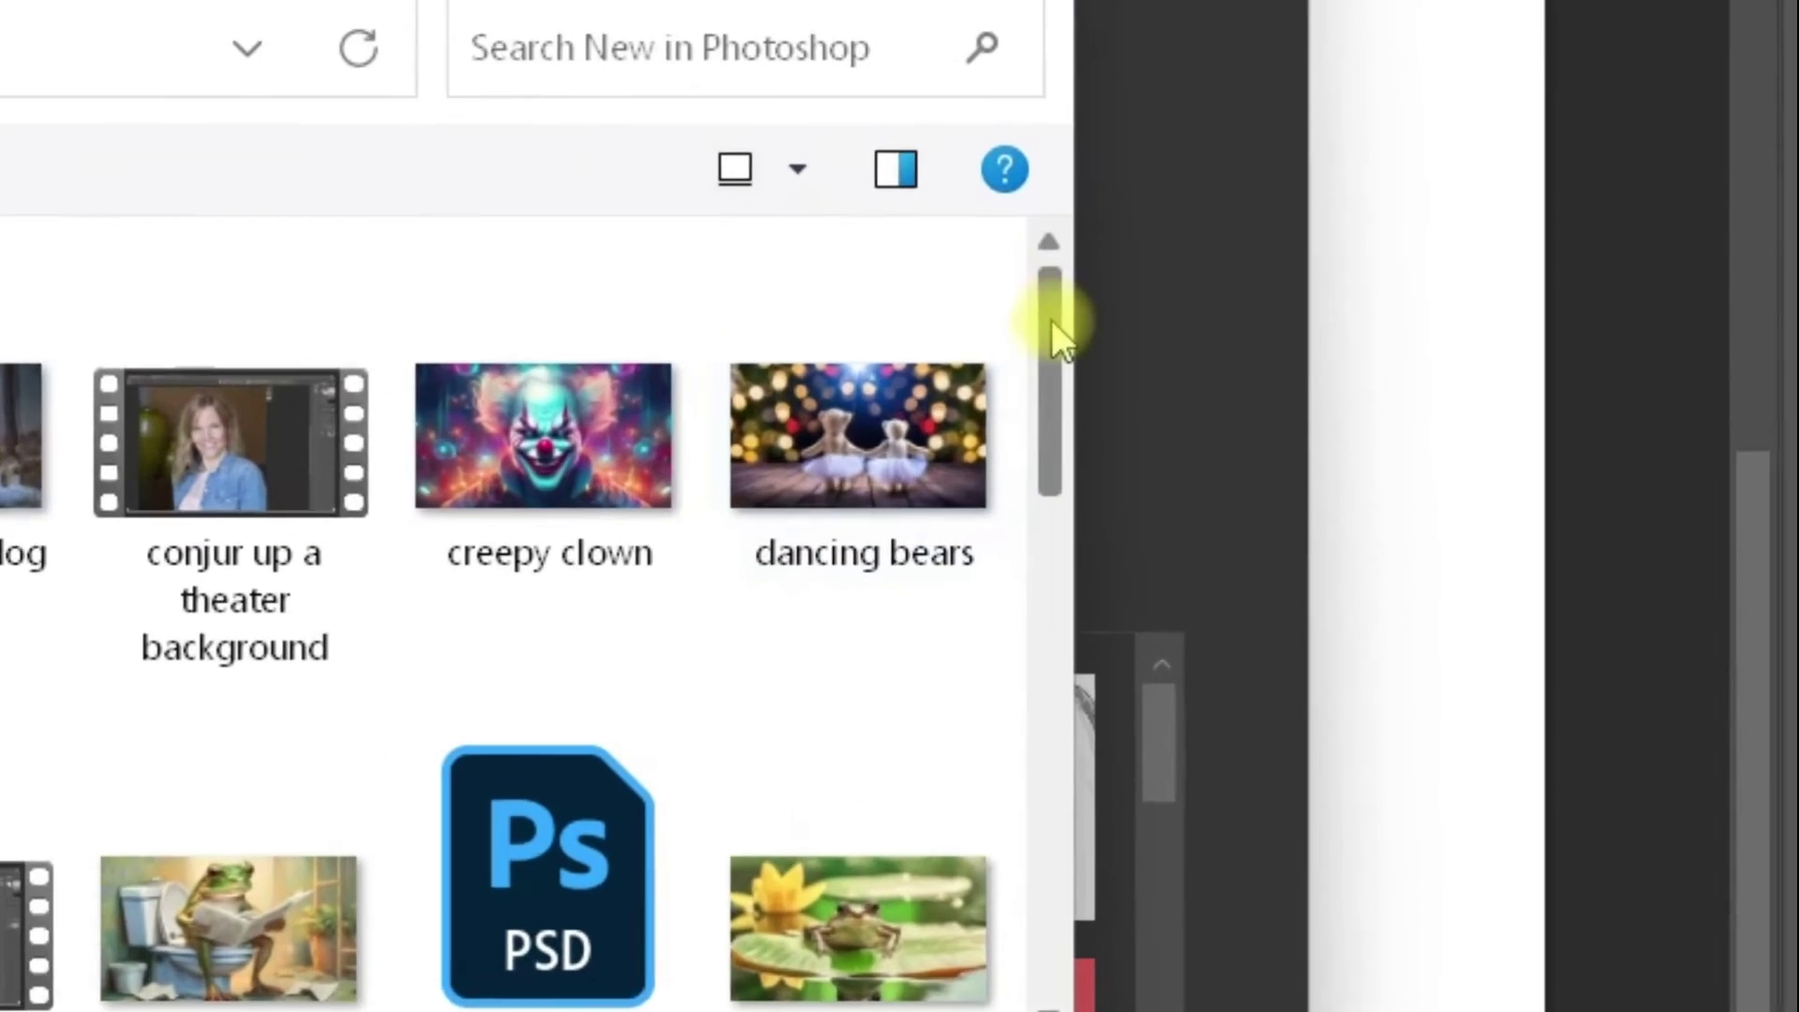
left_click_drag(1110, 348, 1119, 503)
scroll(1048, 820, "down", 3)
left_click(737, 366)
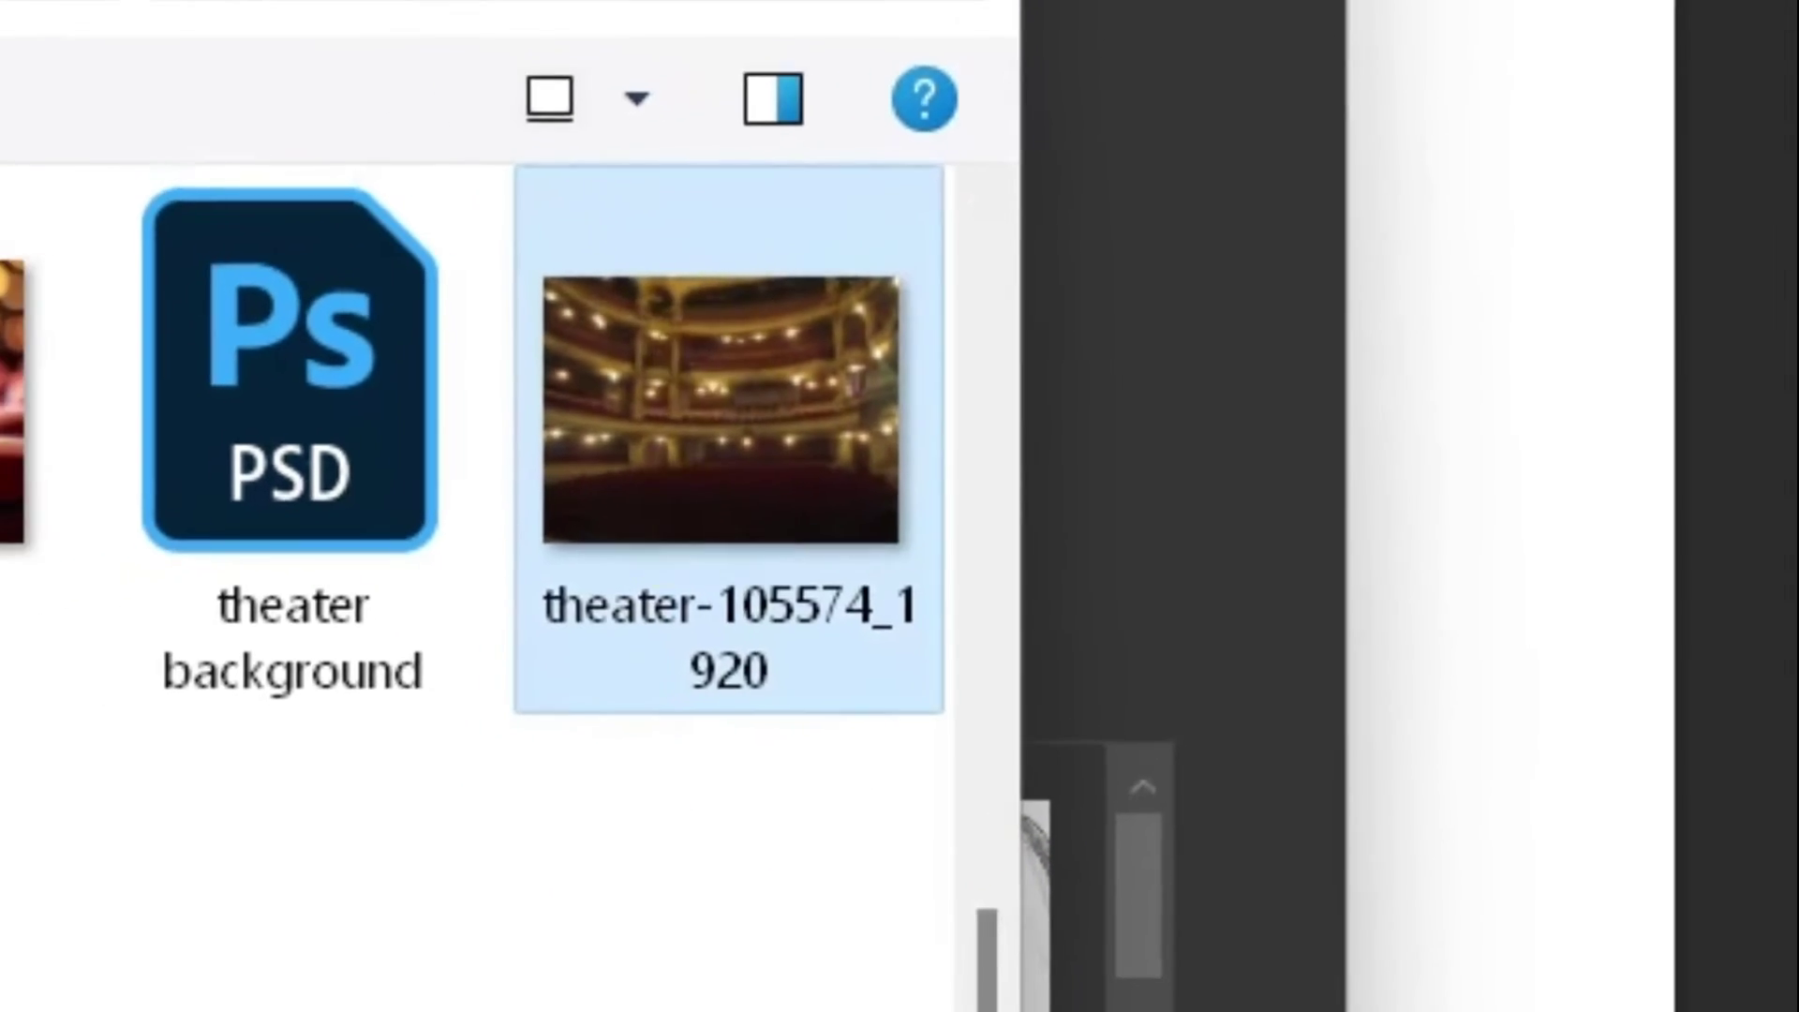
key("Return")
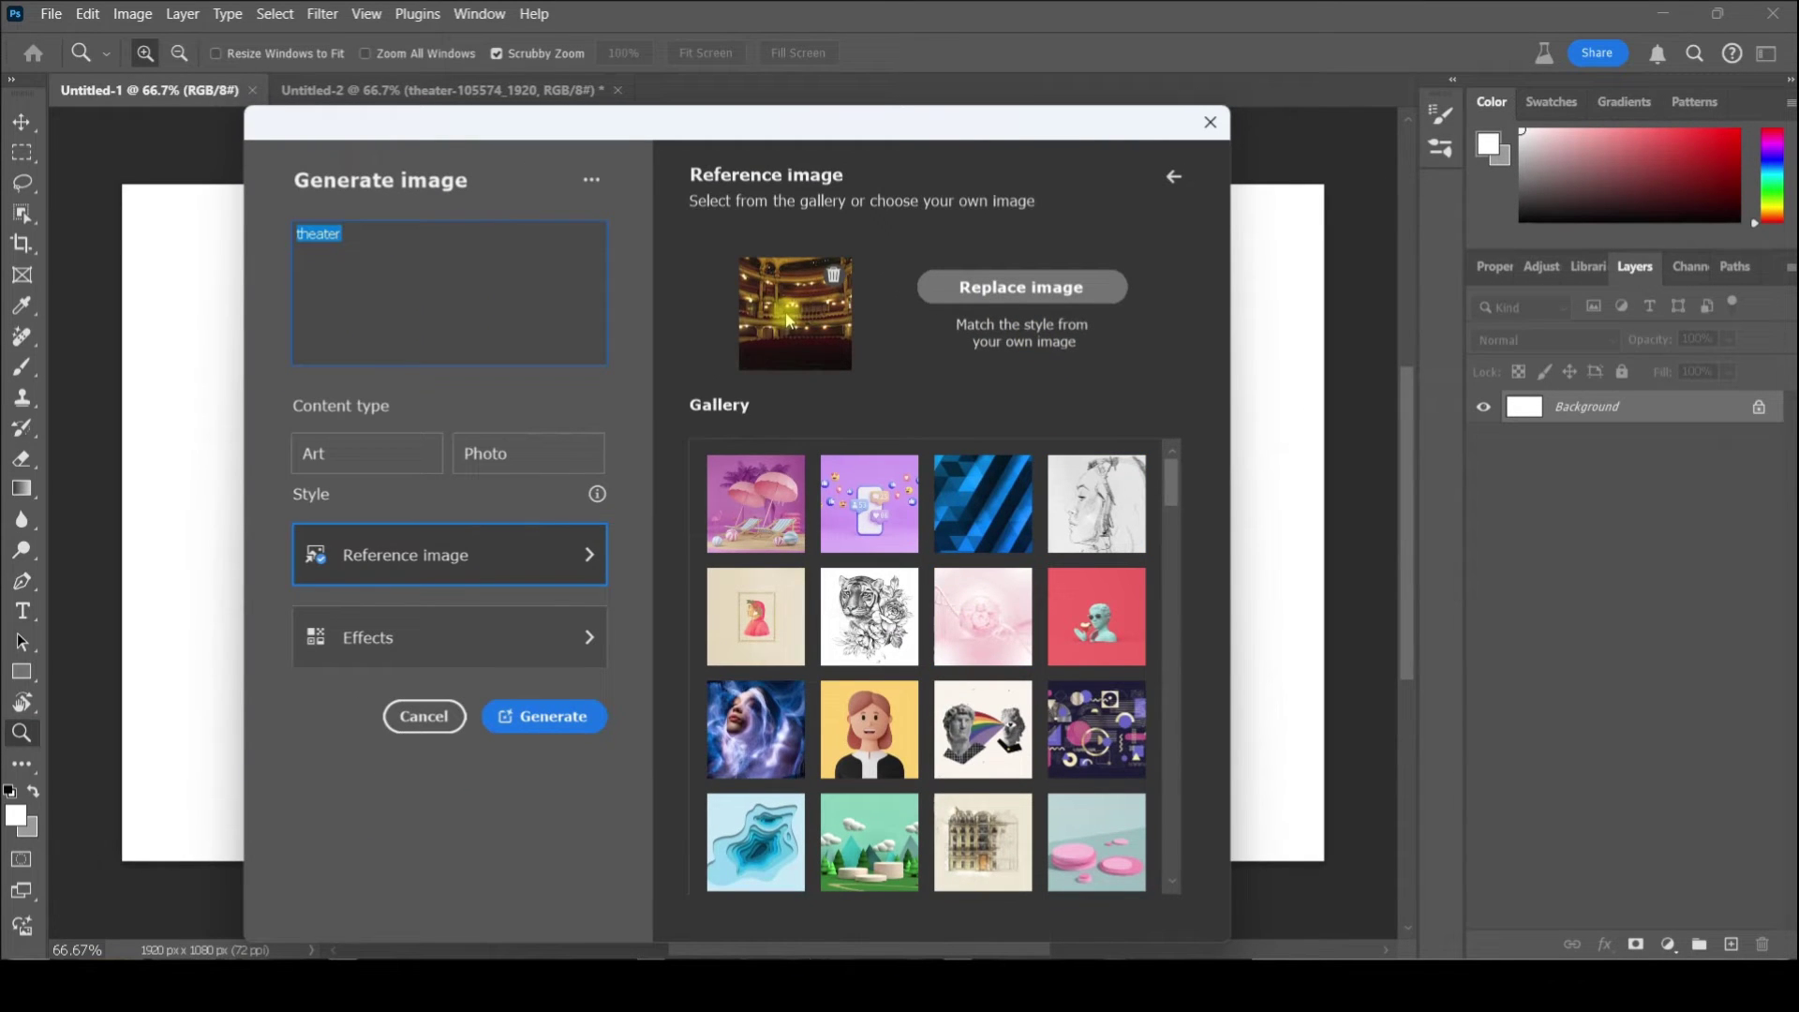
Generate the theater interior and view variation 2 of 3.
left_click(415, 645)
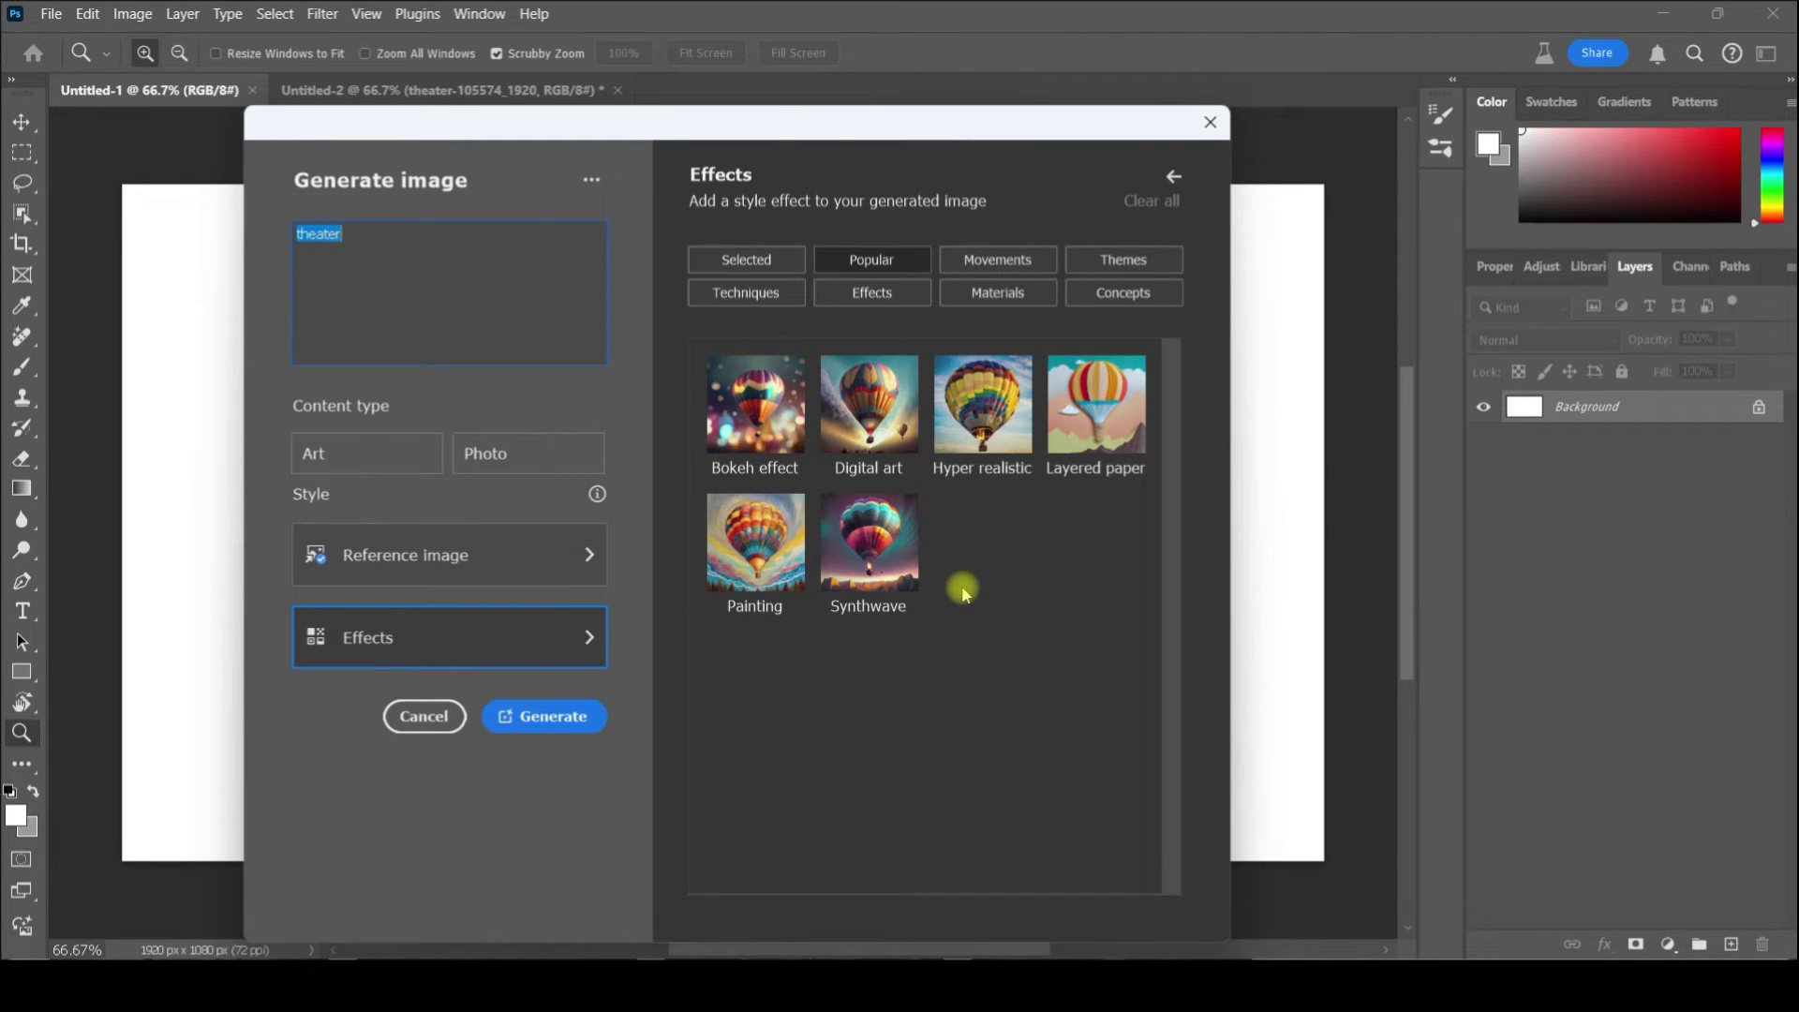
left_click(563, 724)
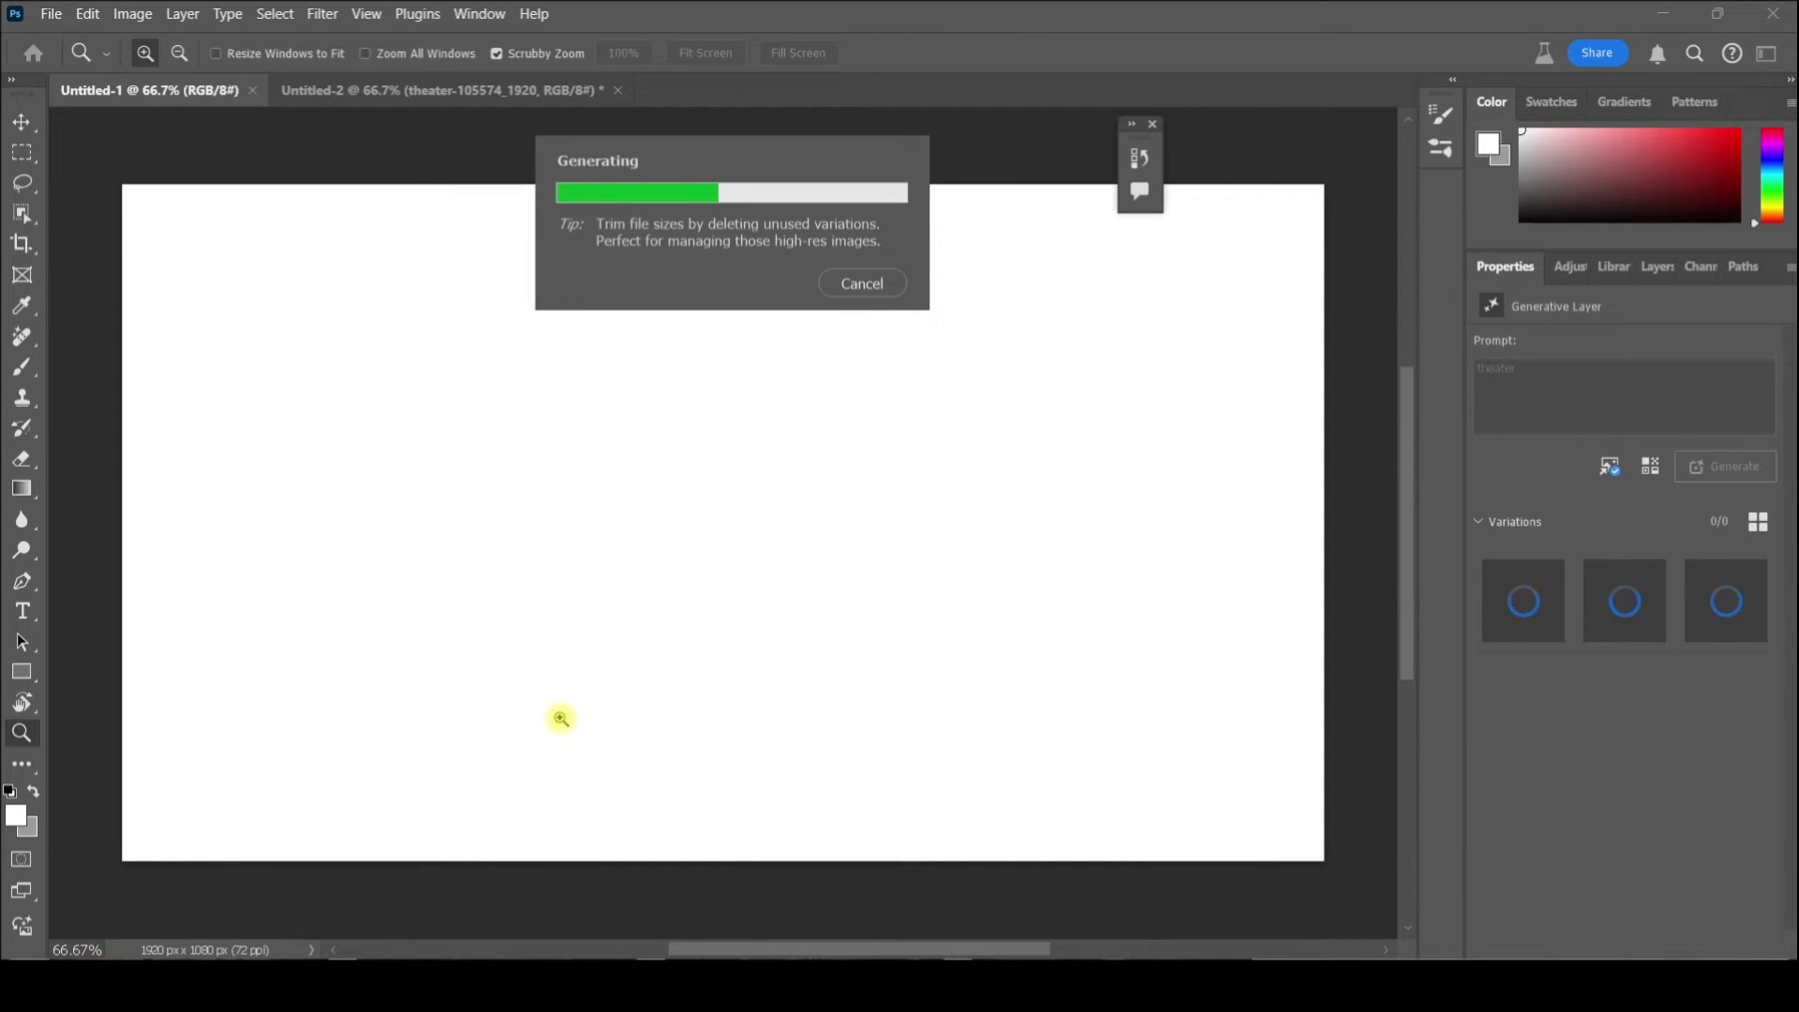
left_click(1623, 620)
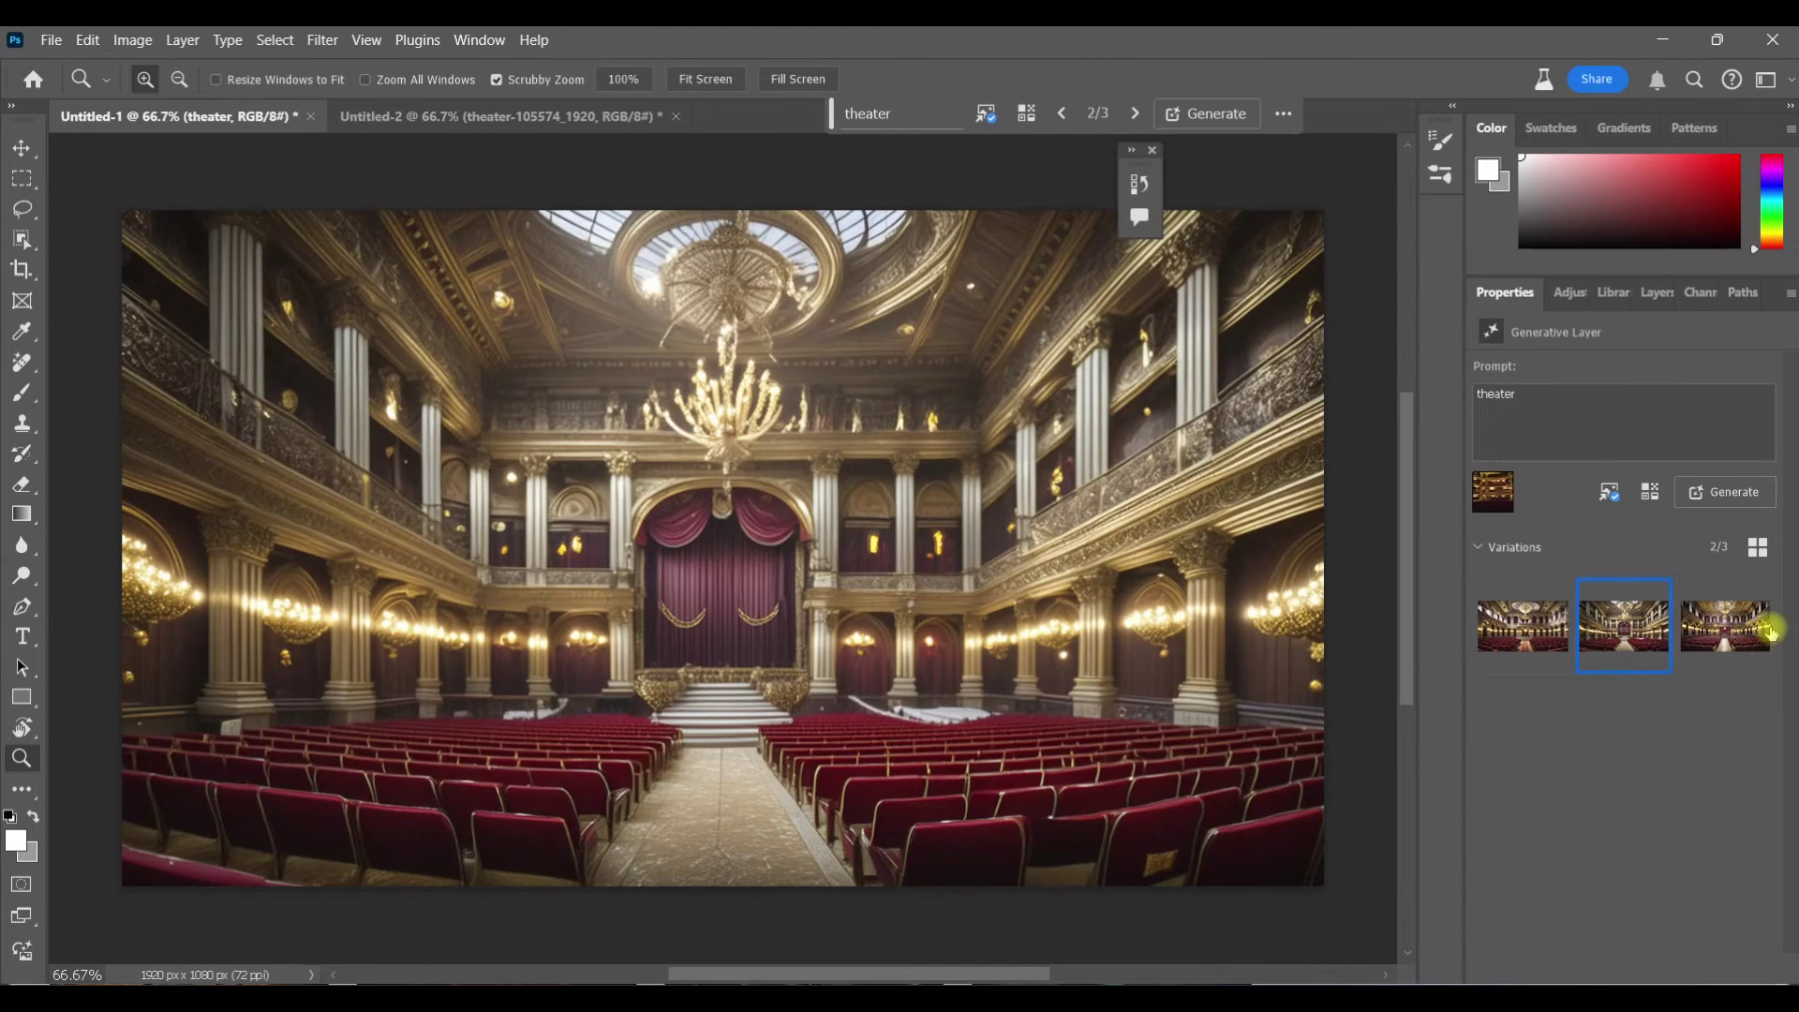
Compare the second and third generated theater variations.
left_click(1722, 634)
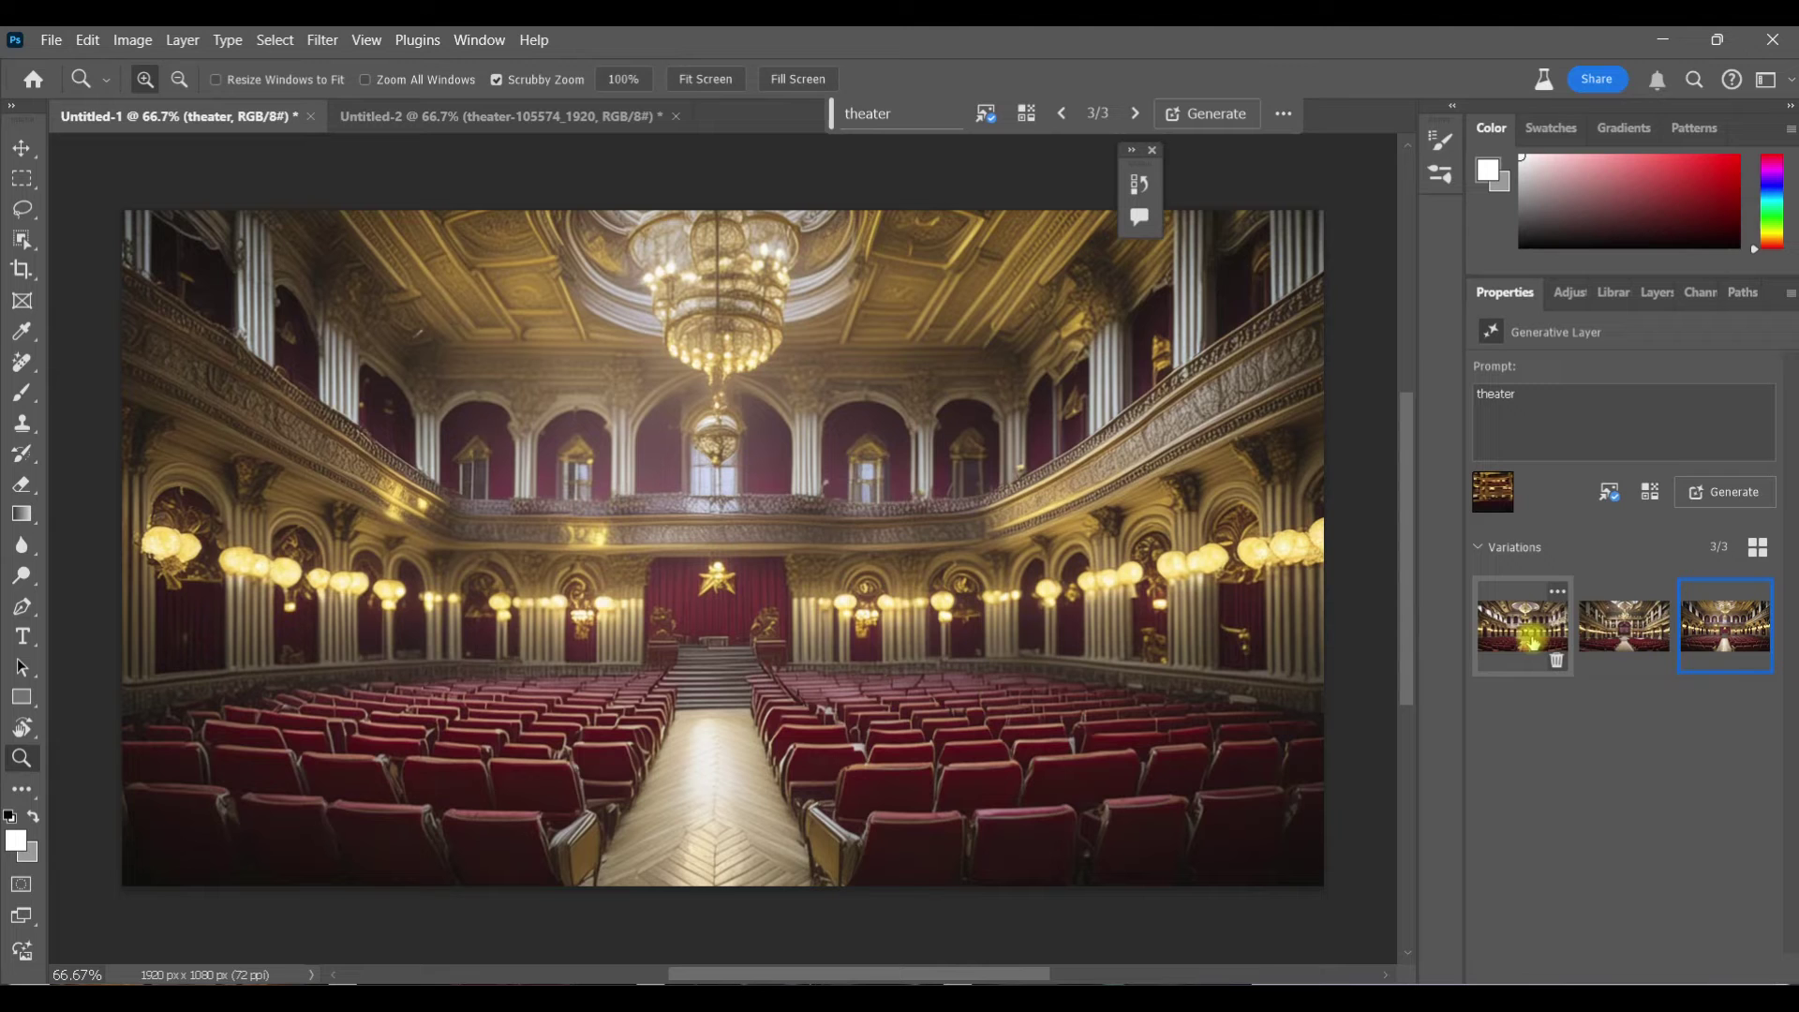
left_click(1636, 637)
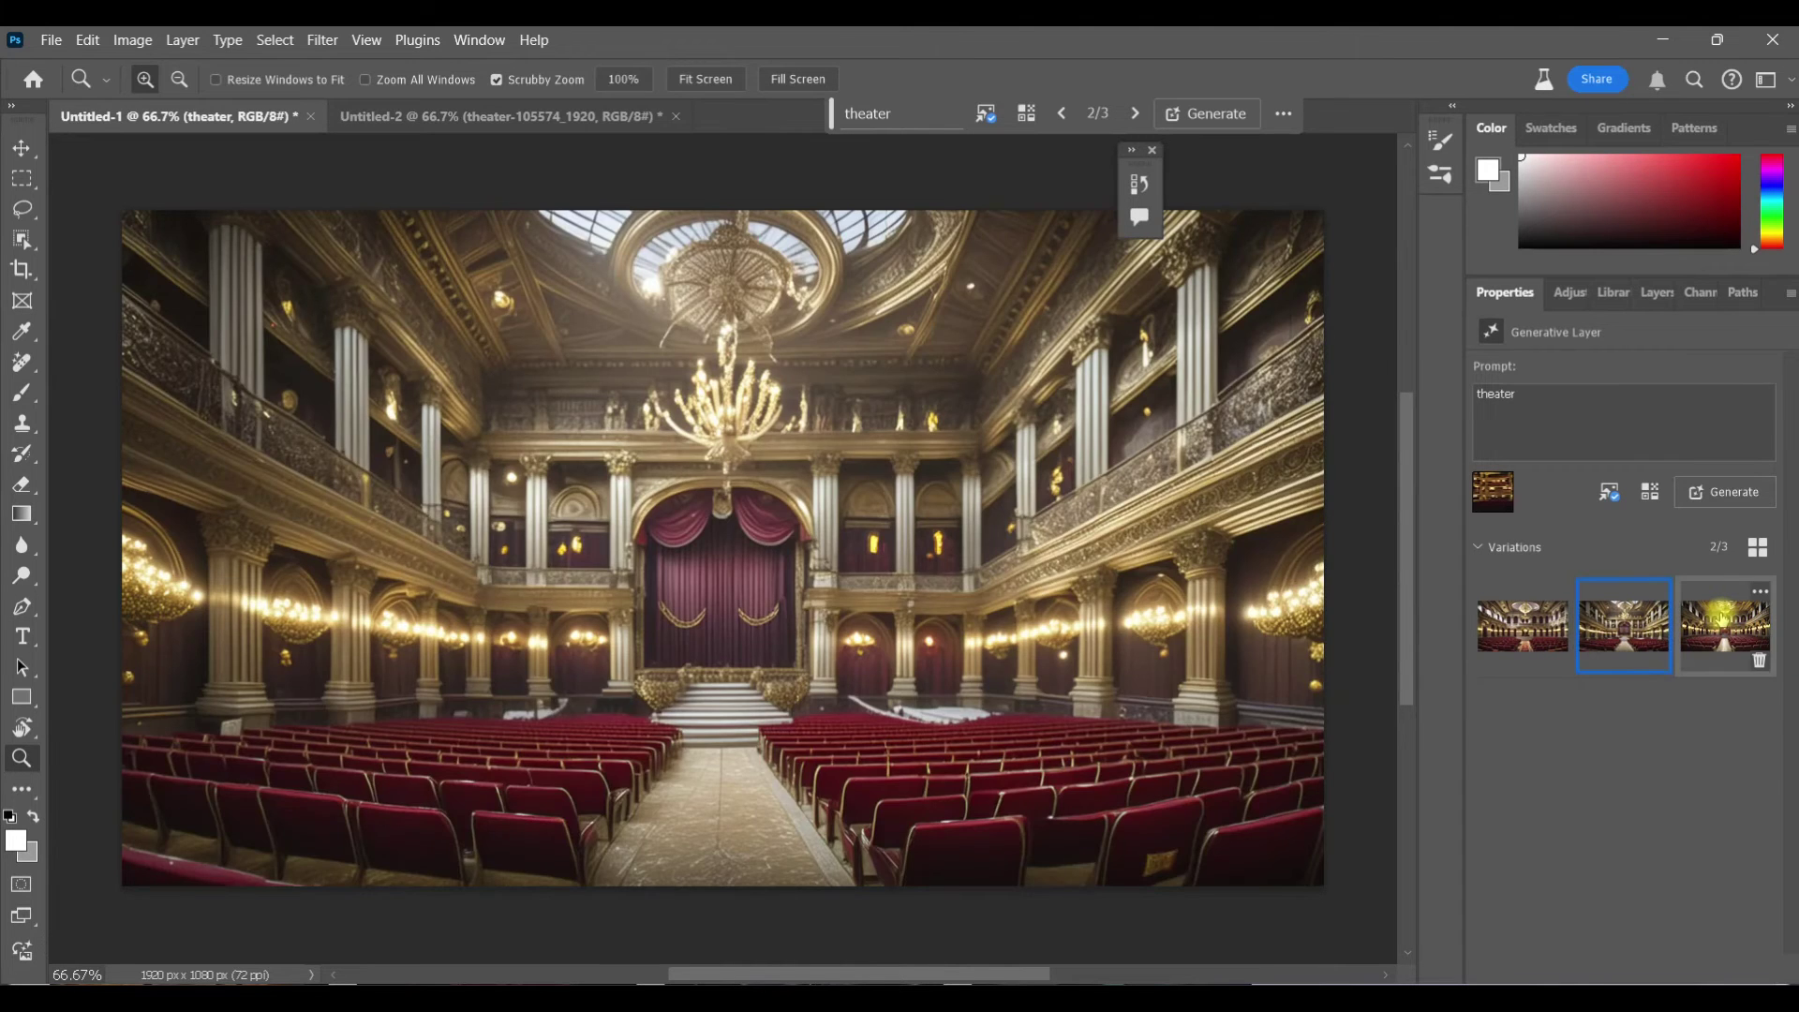
left_click(1722, 620)
left_click(1624, 624)
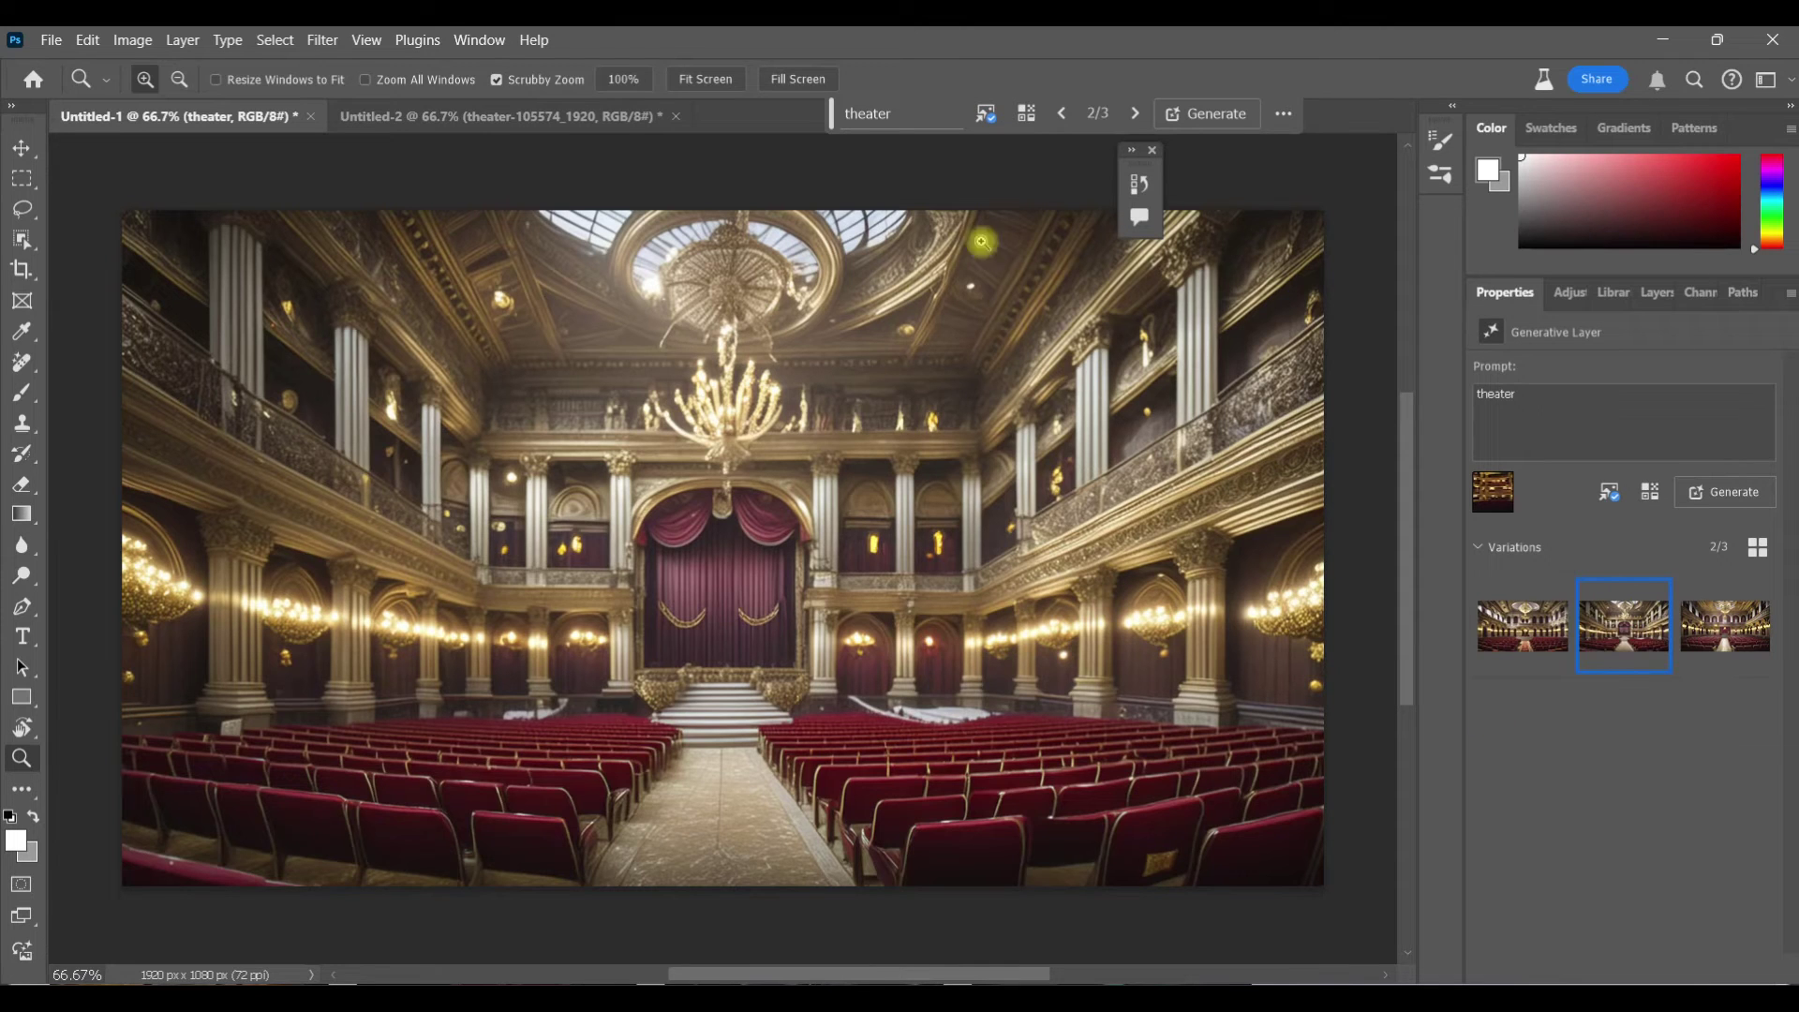
Check the original theater photo in Untitled-2, then select variation 3 in Untitled-1.
left_click(389, 120)
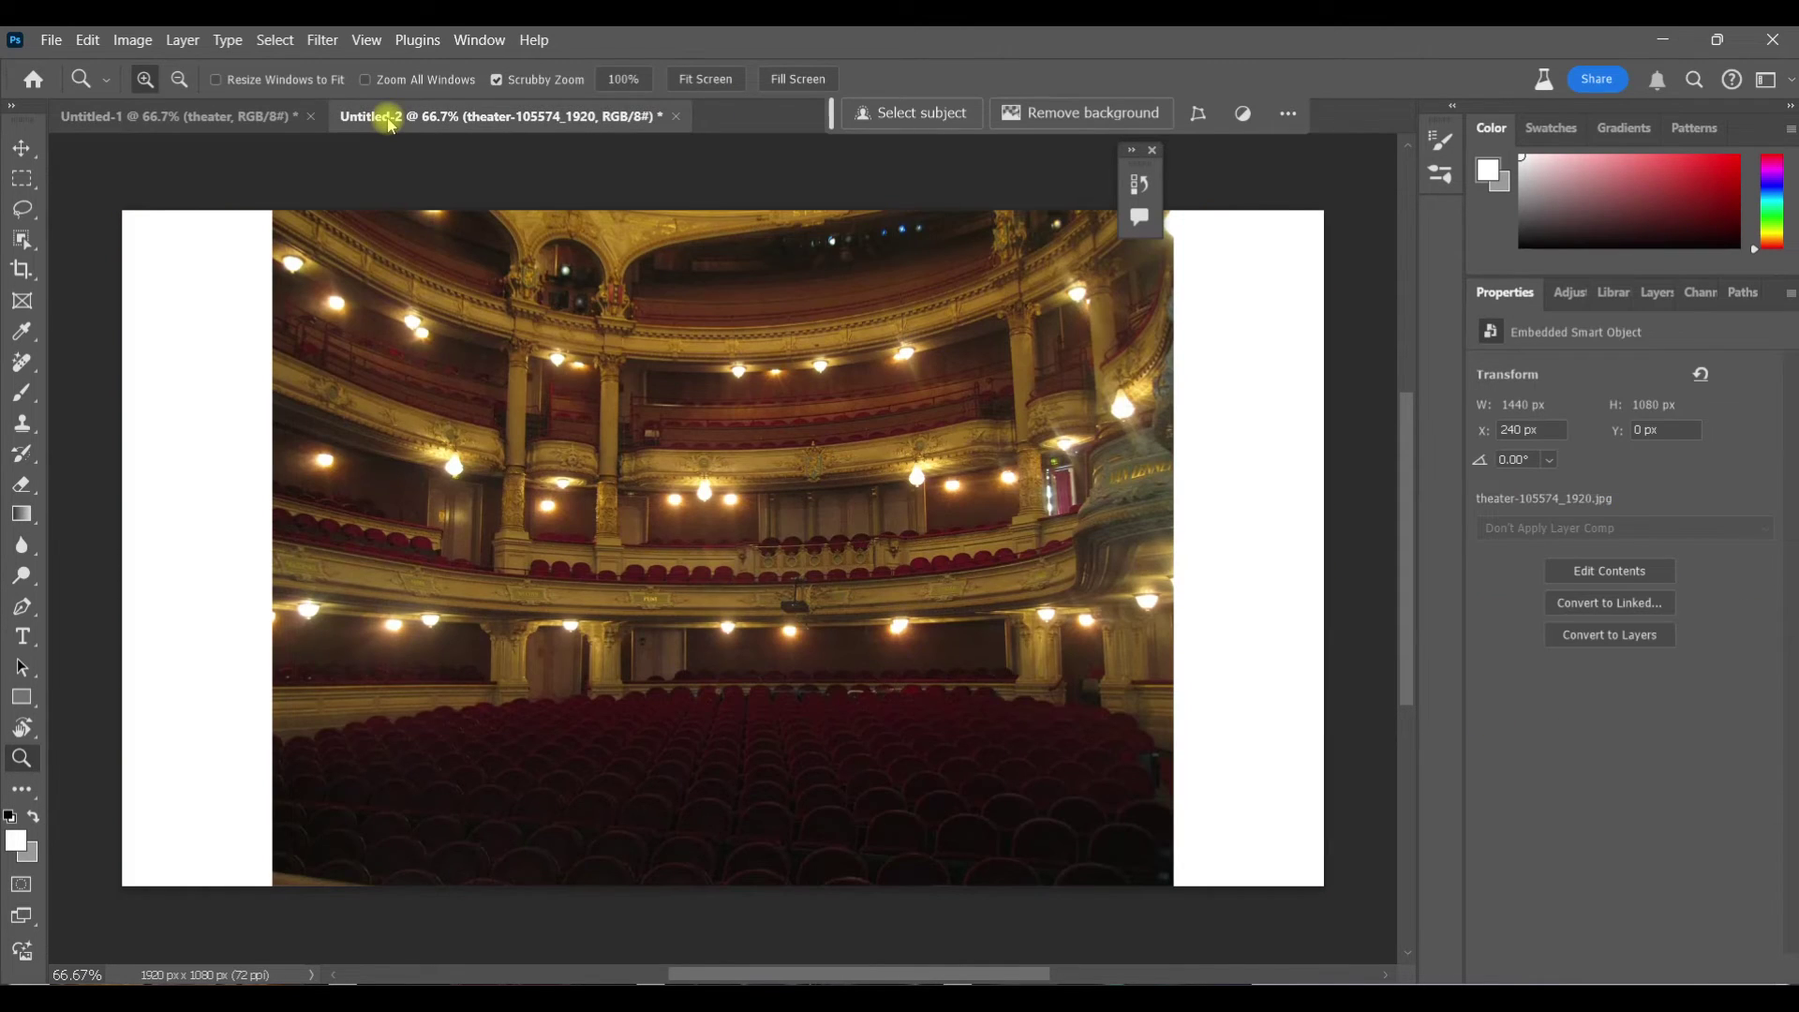
left_click(268, 122)
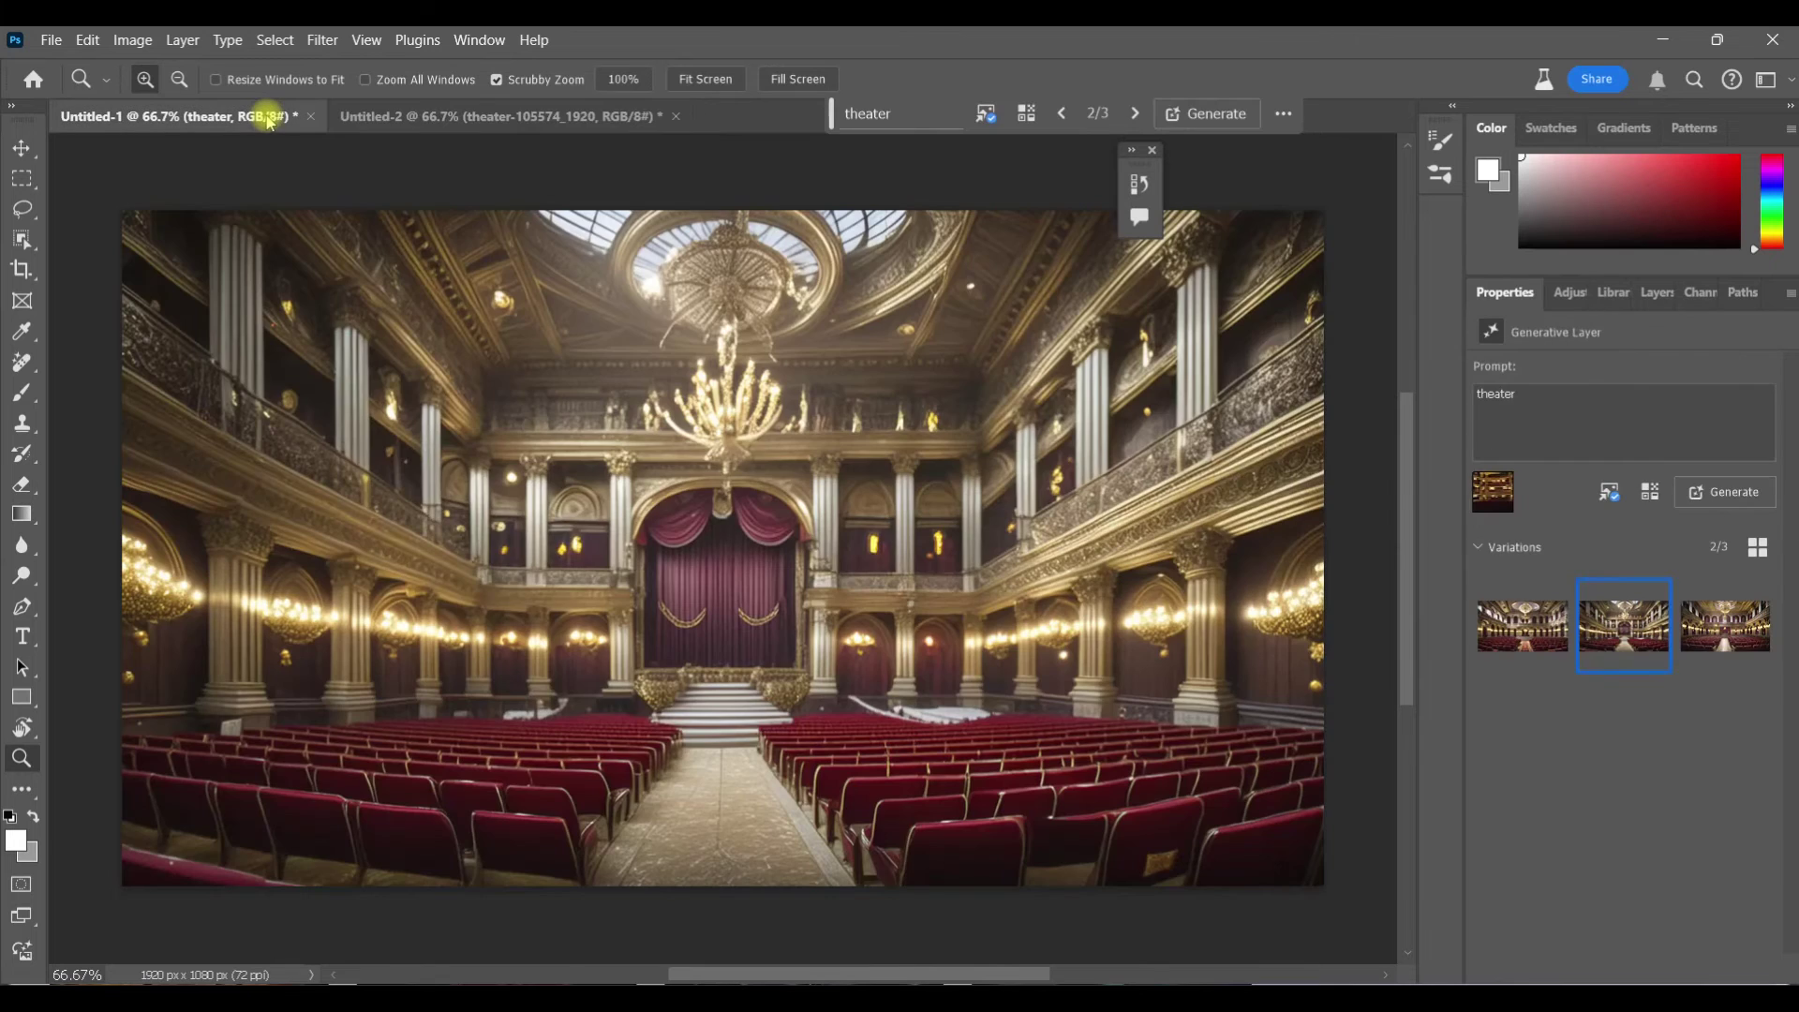
left_click(1534, 633)
left_click(1598, 630)
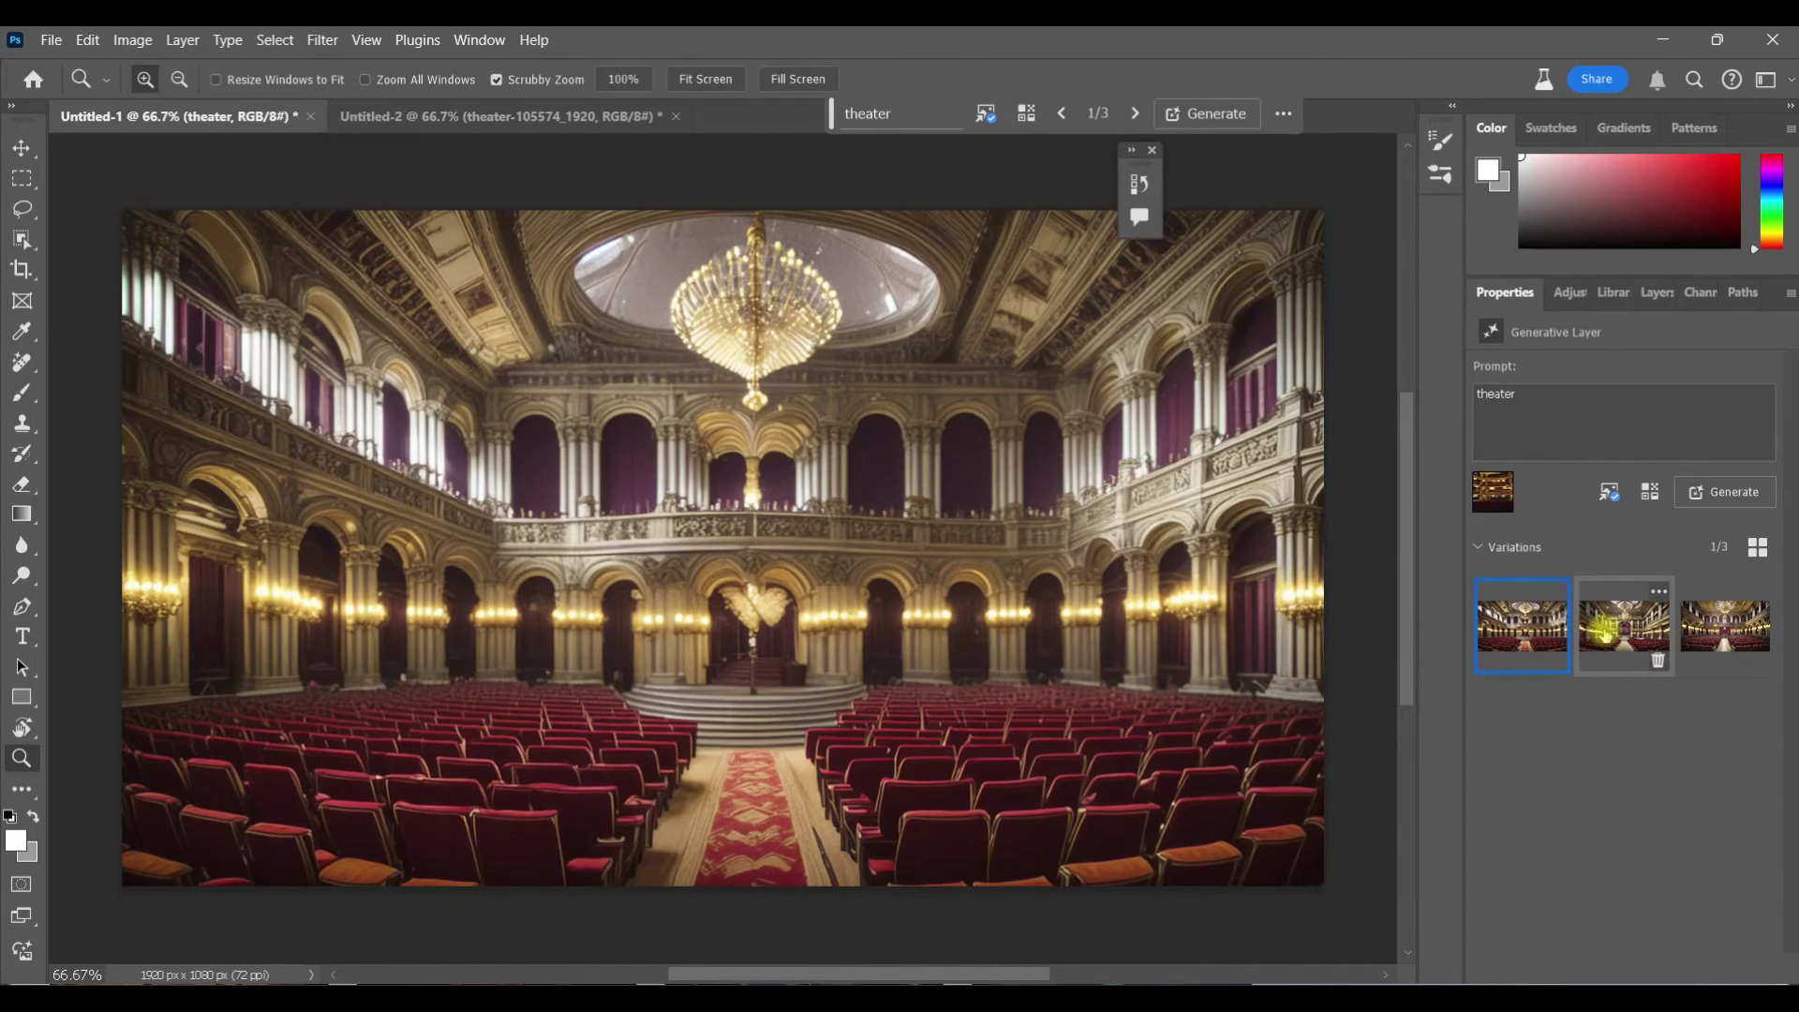
left_click(1696, 630)
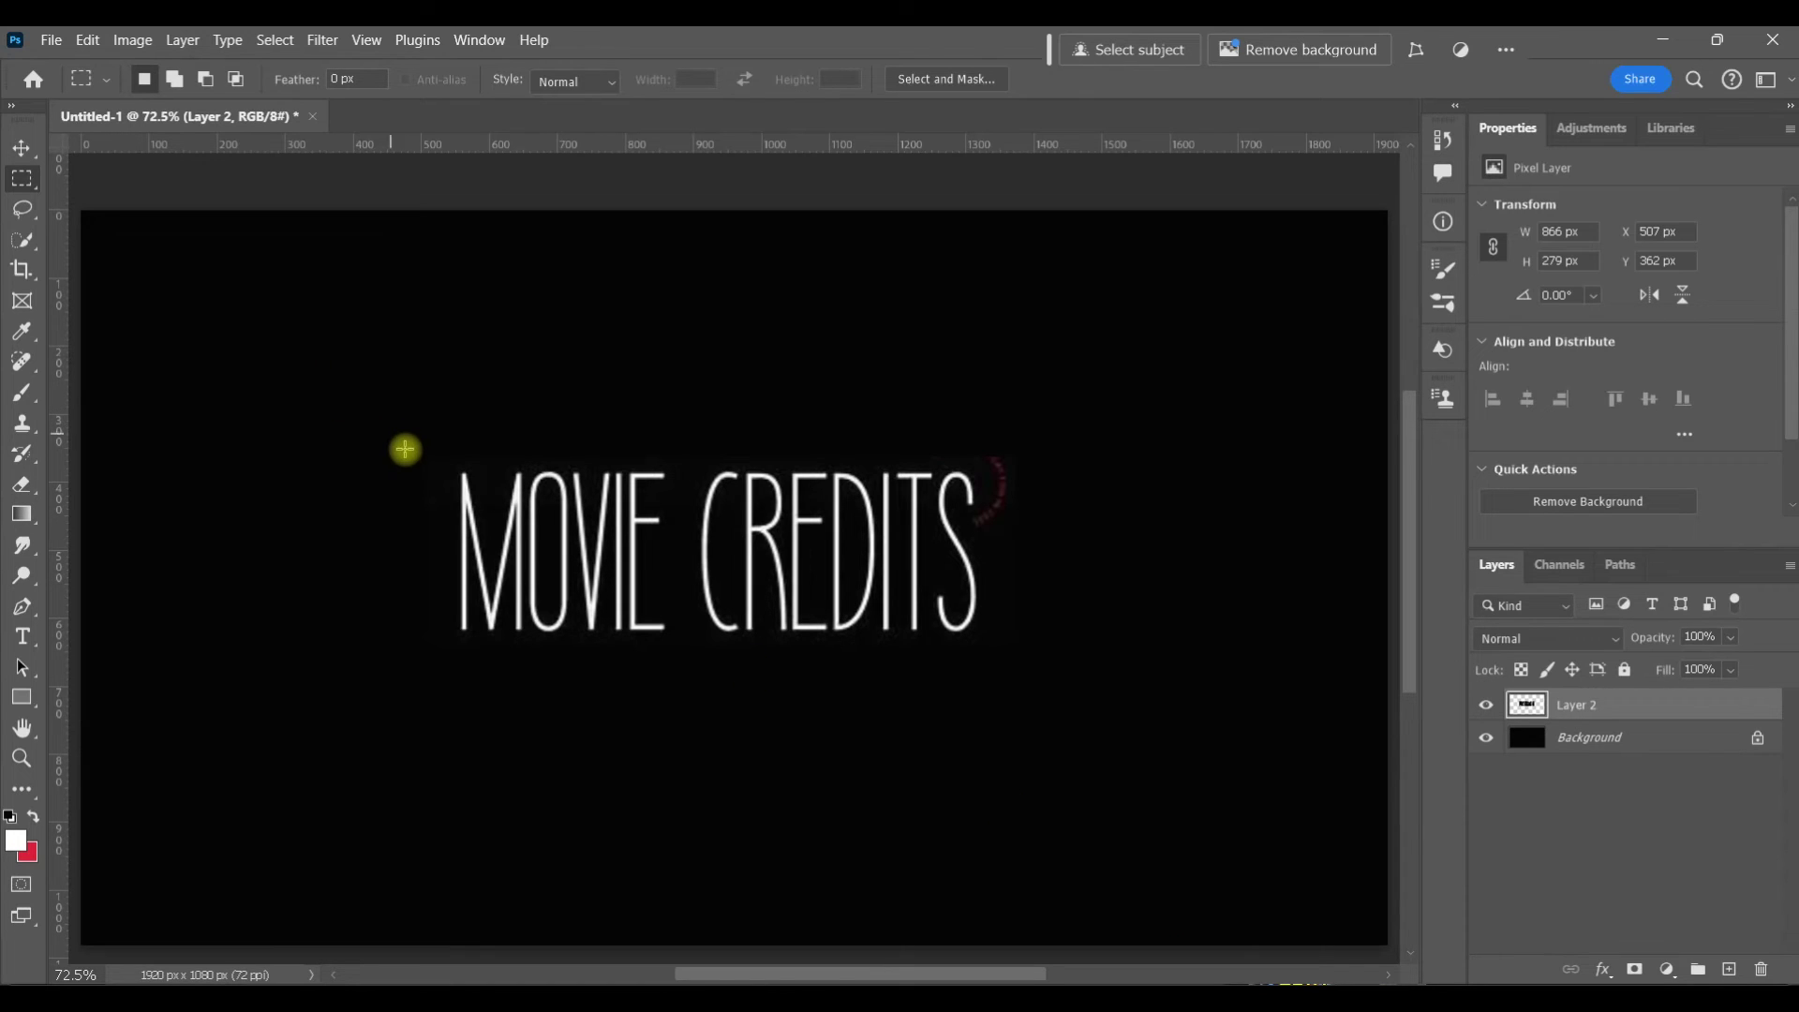
Draw a rectangular selection around the white MOVIE CREDITS lettering on the black image.
left_click_drag(401, 439, 1030, 672)
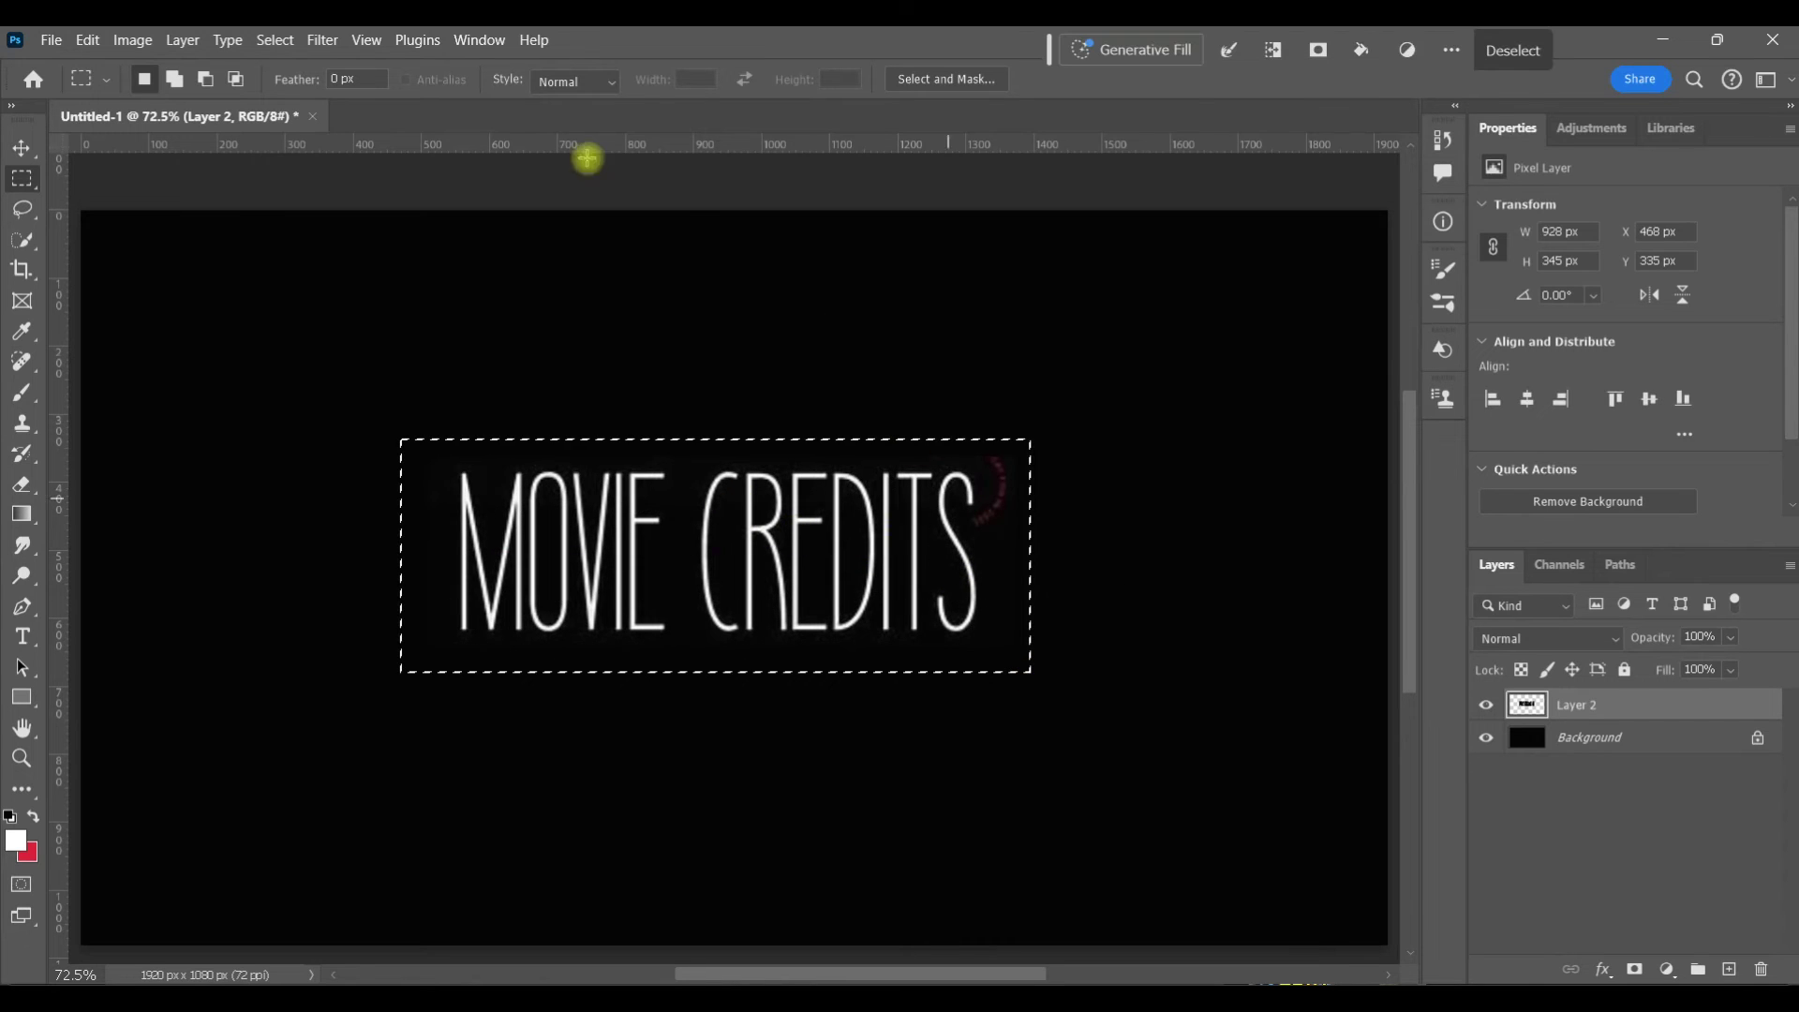
Use Match Font to set Roc Grotesk Compressed Thin for the lettering, then clear the selection.
left_click(228, 41)
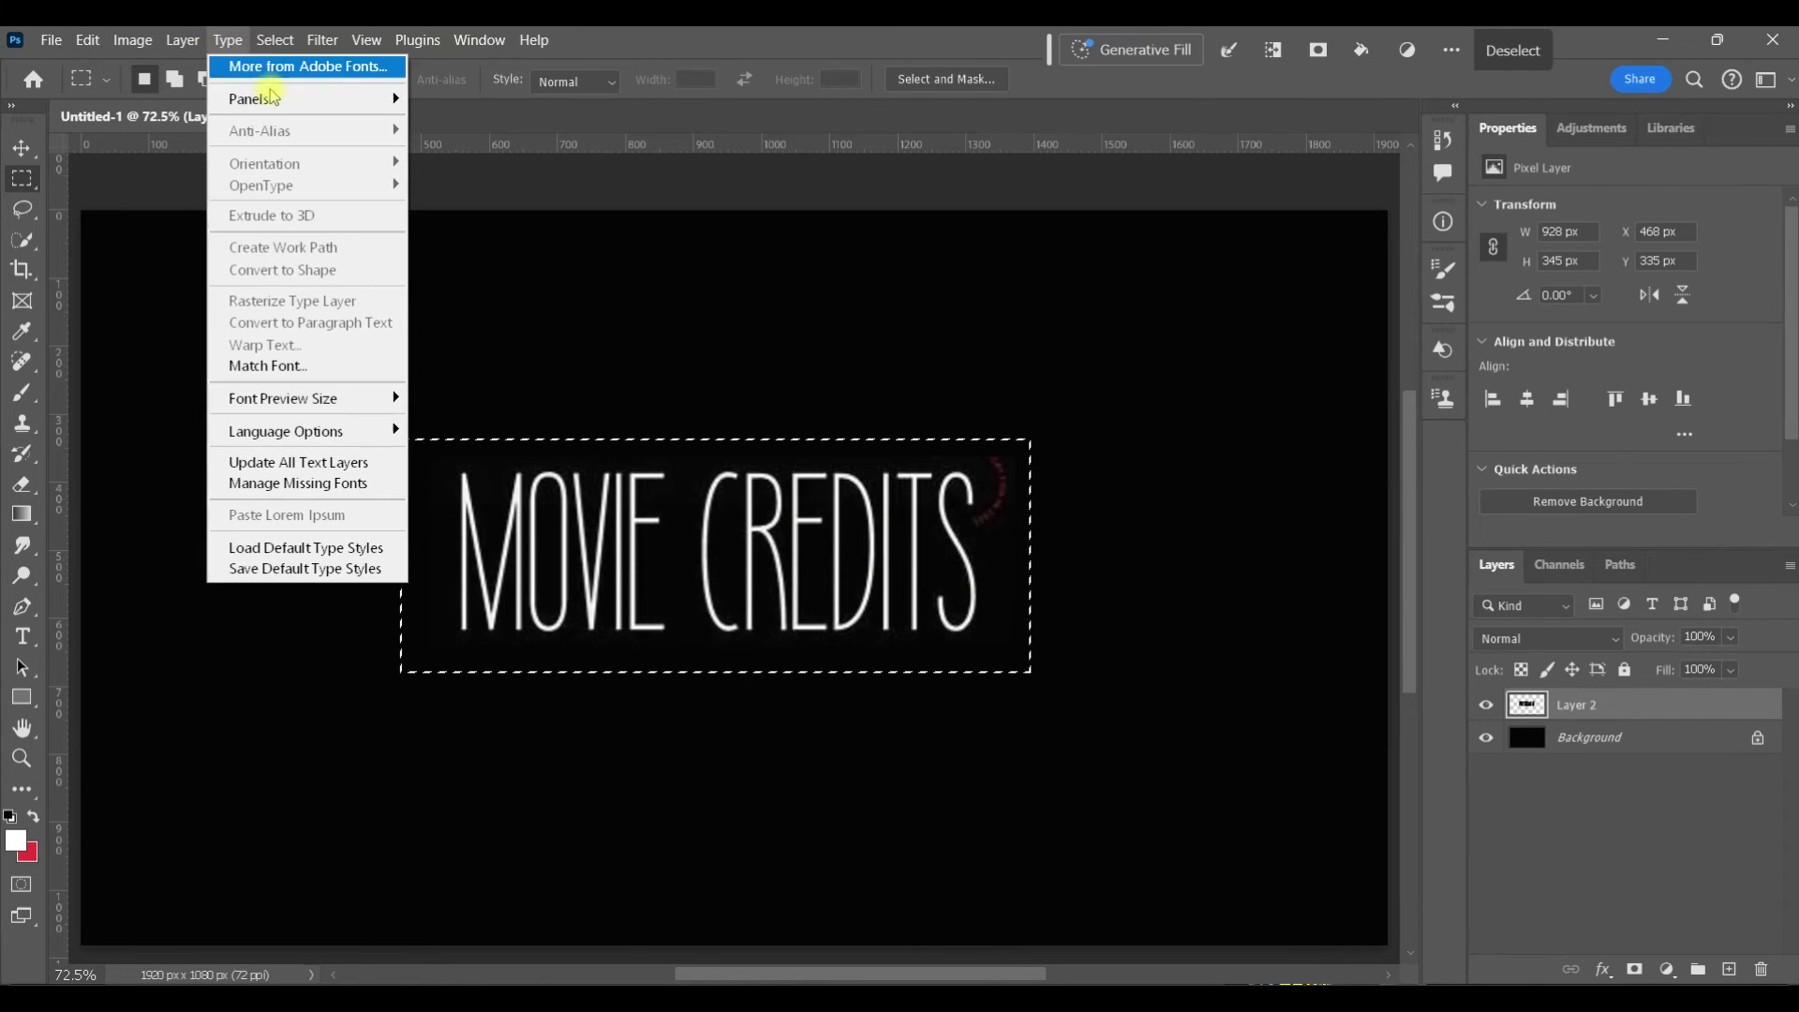
left_click(296, 373)
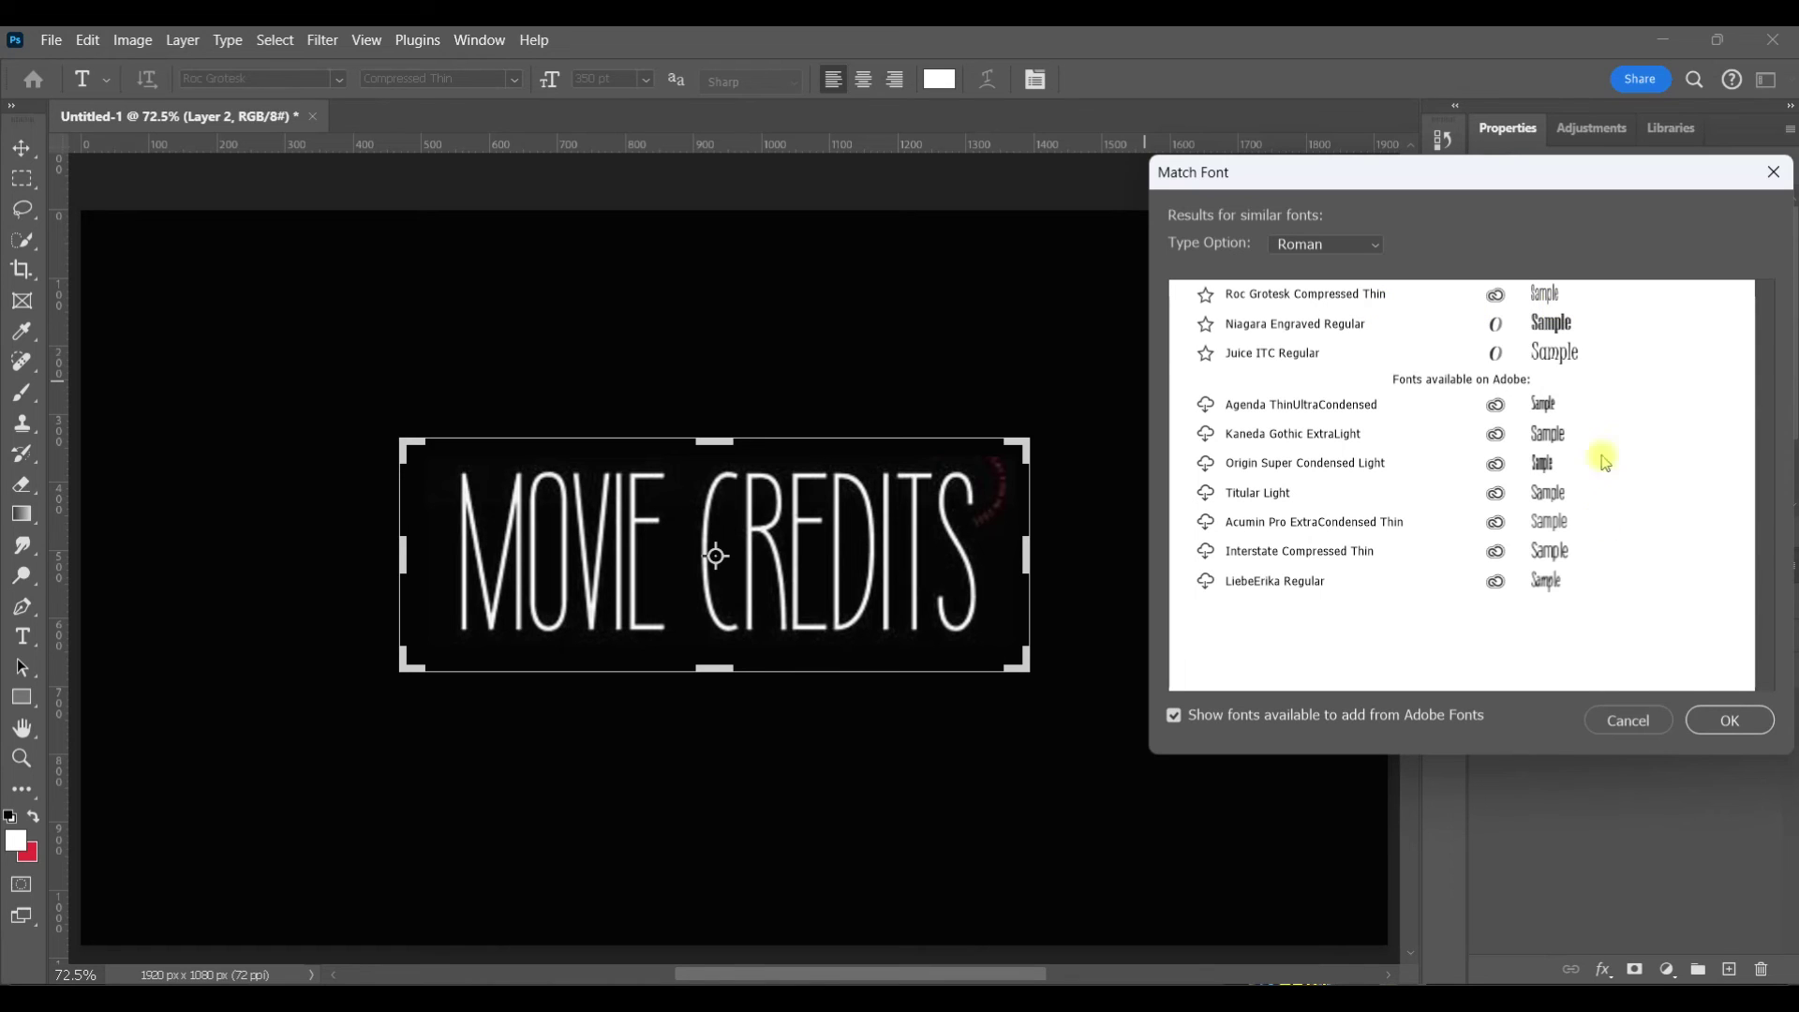
left_click(1729, 719)
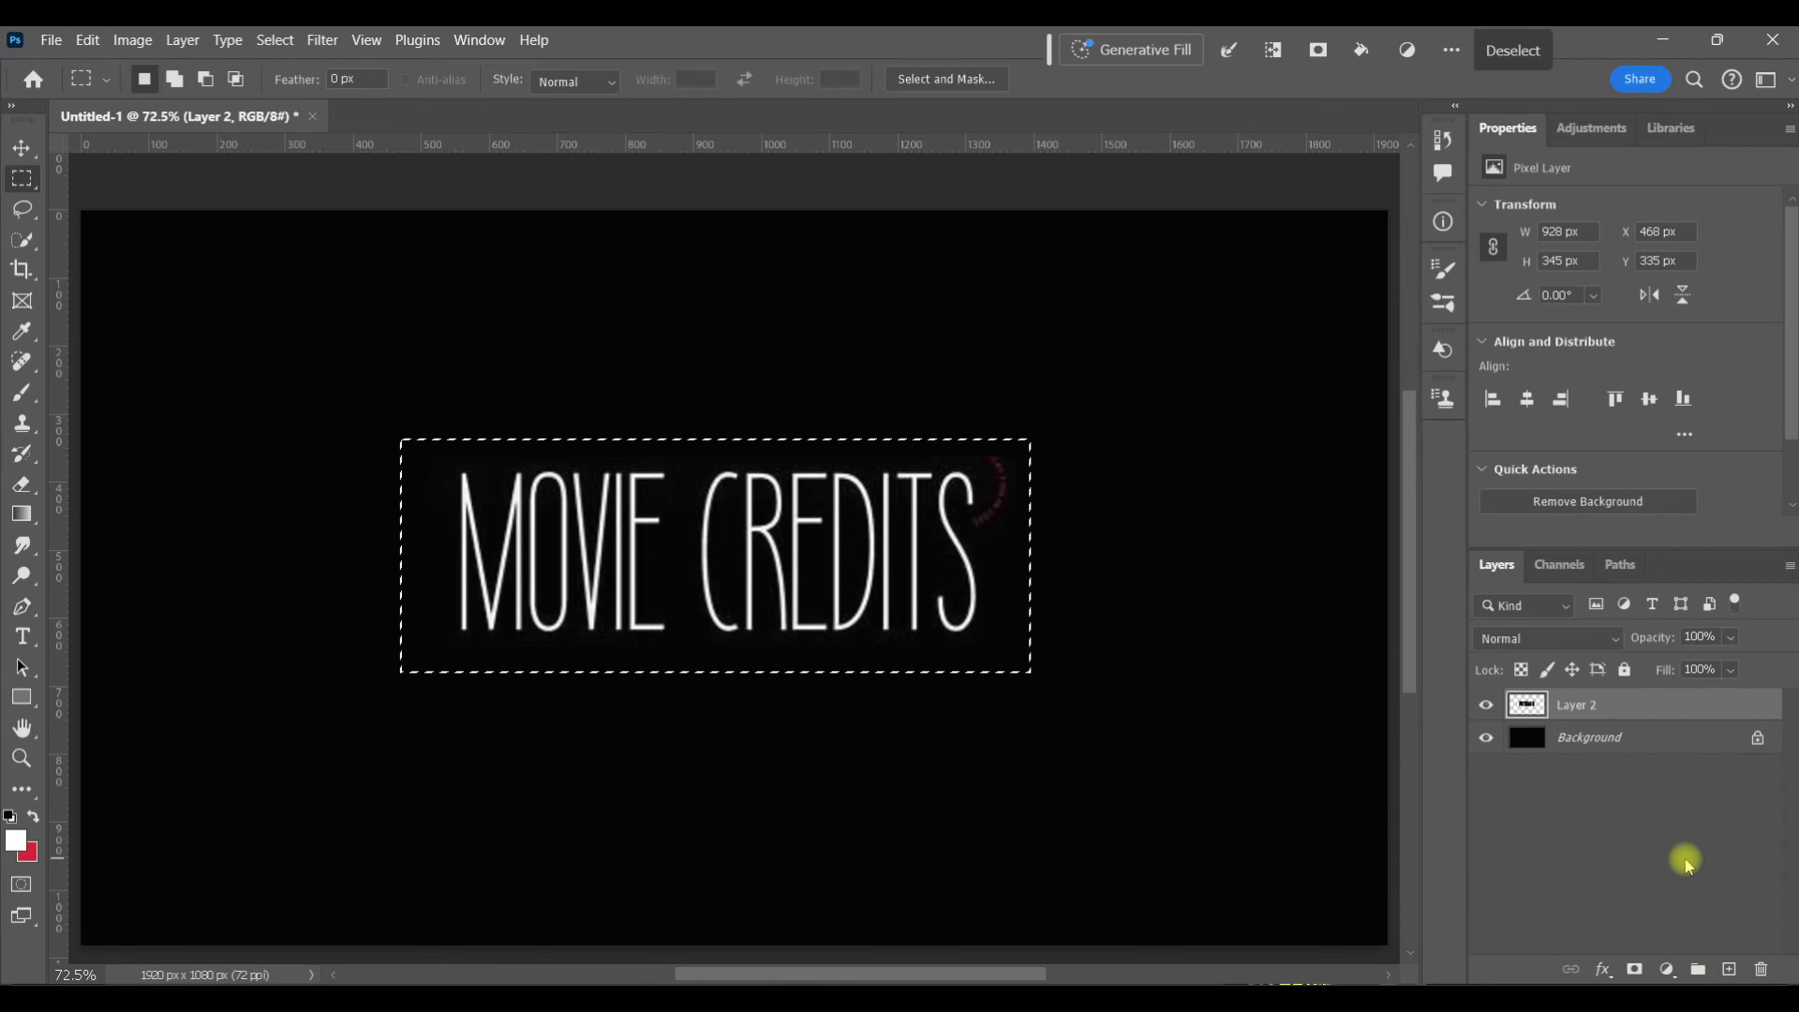
key("ctrl+d")
On a new layer, type 'MOVIE CREDITS' in the matched font above the original lettering.
left_click(1731, 968)
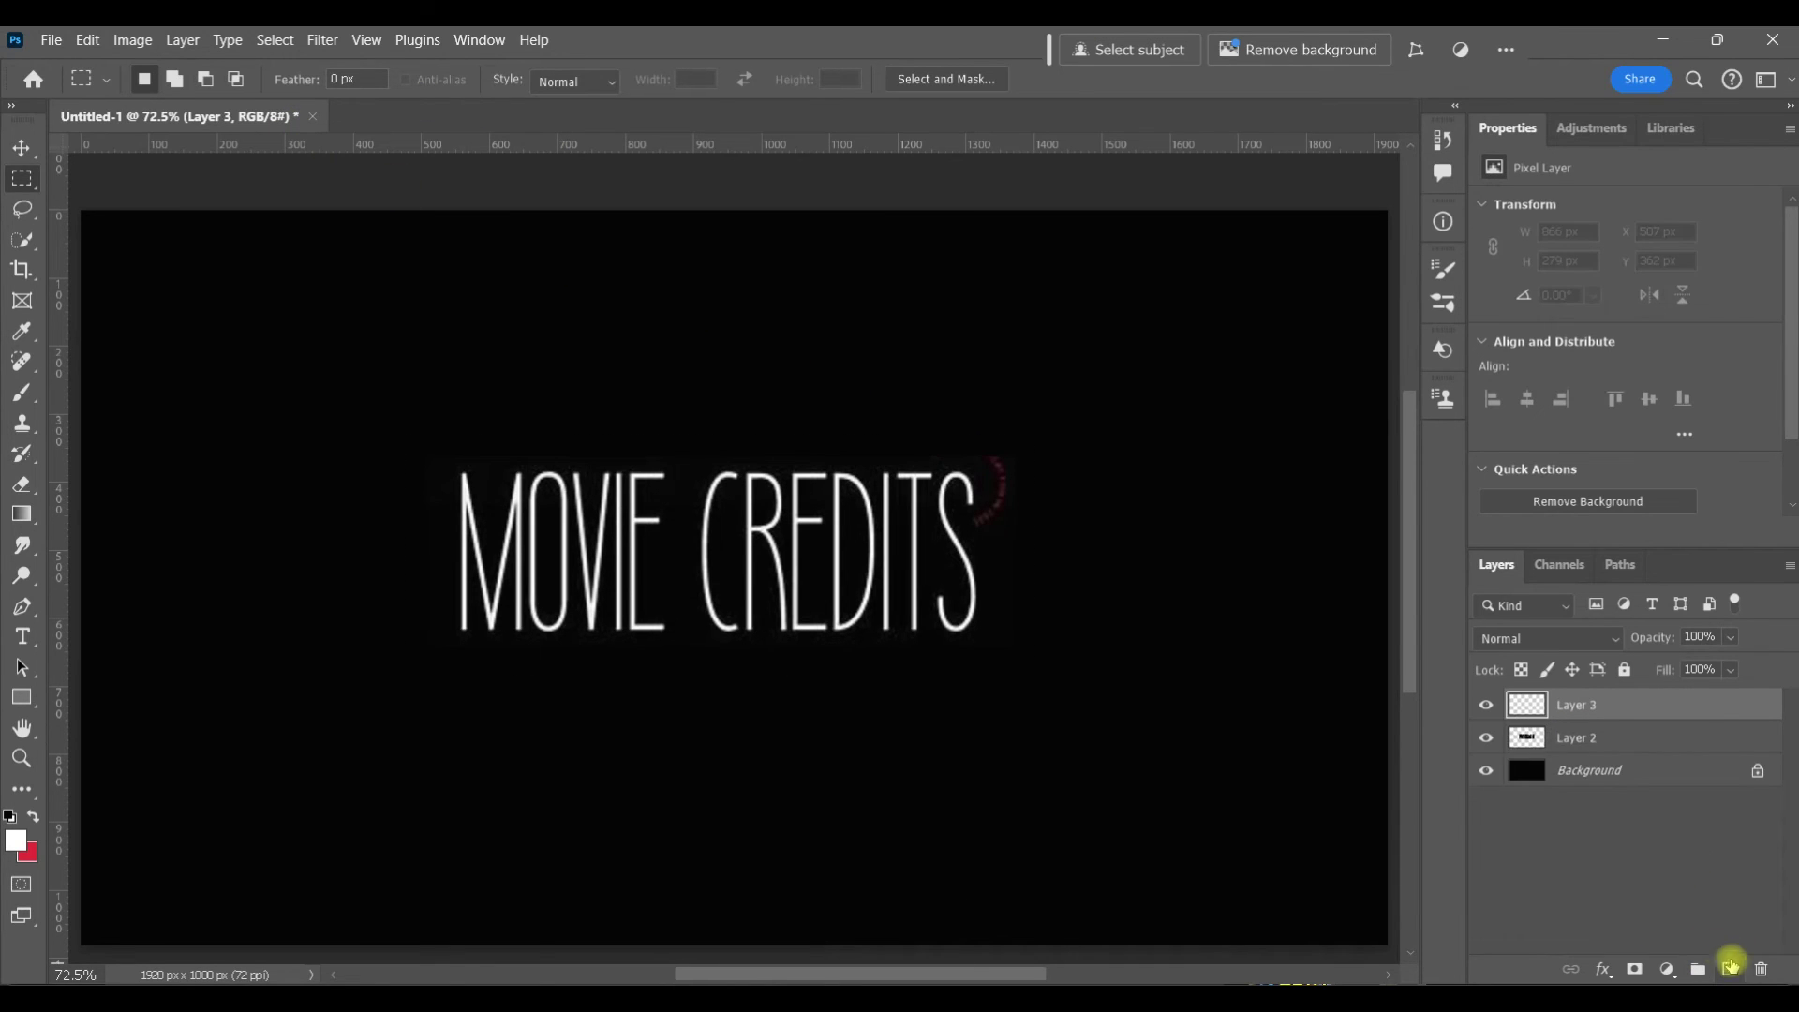
left_click(20, 641)
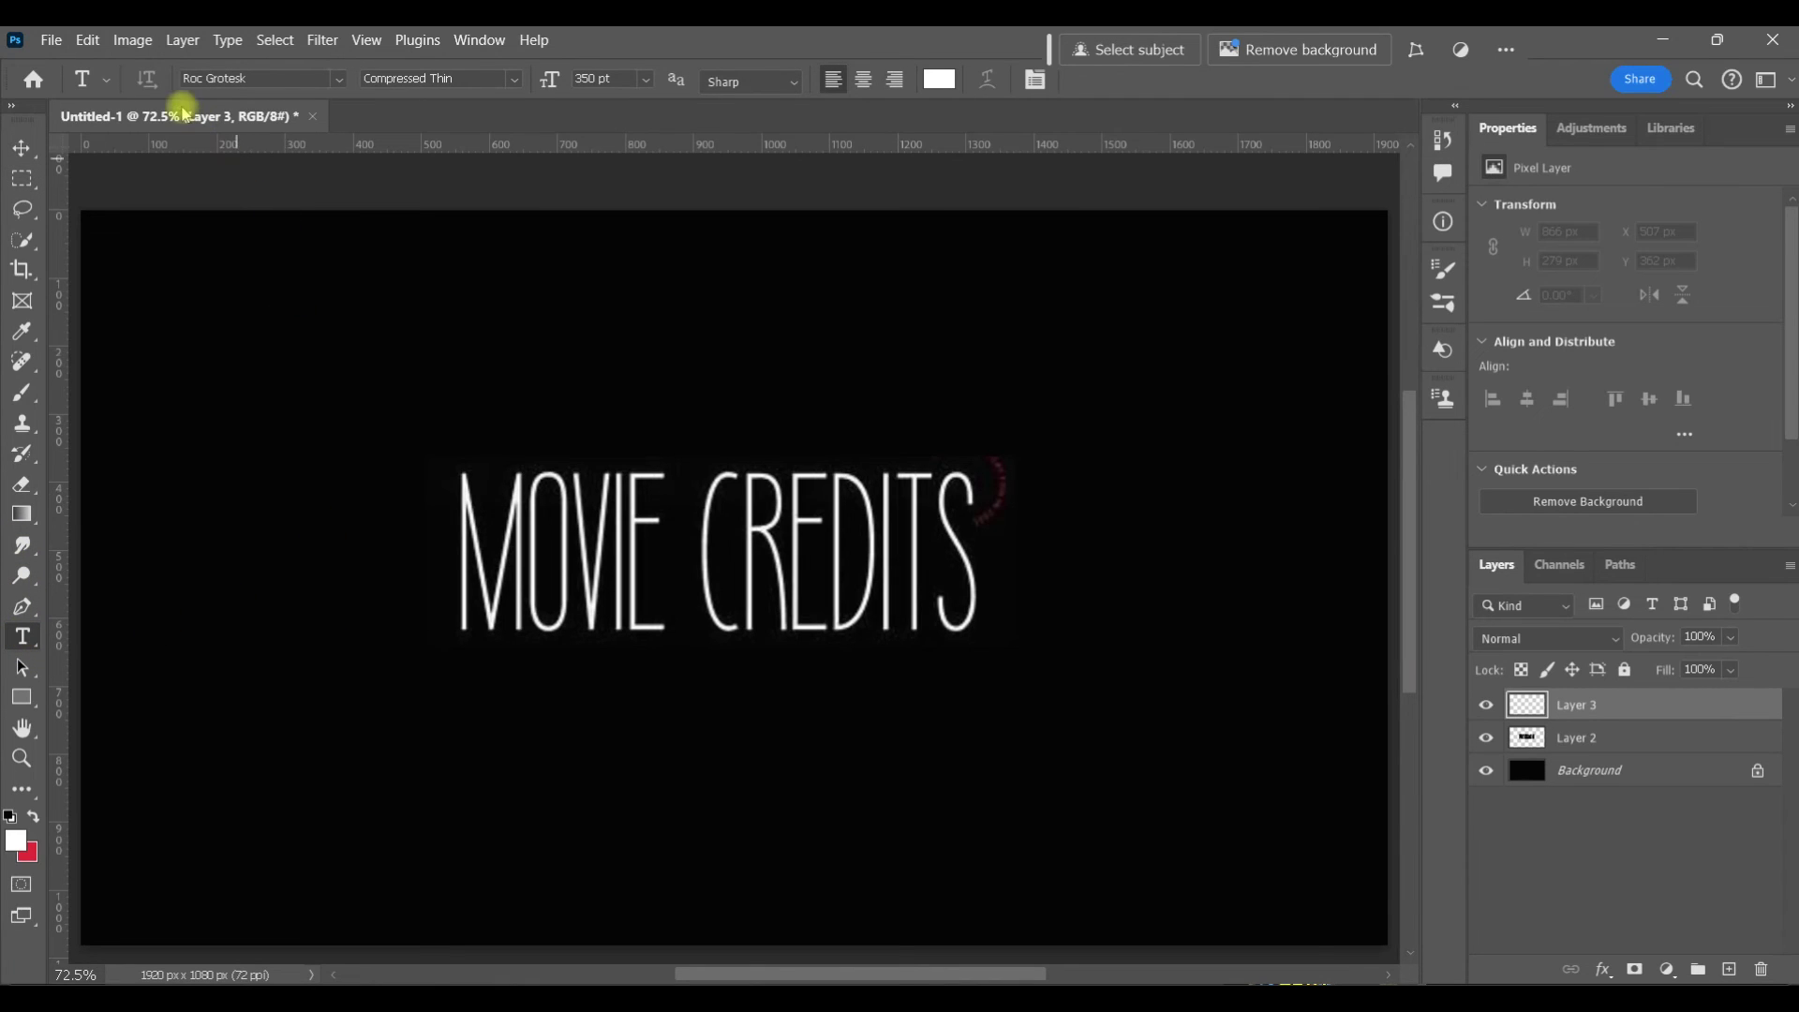
left_click(483, 354)
type("MOVIE CREDITS")
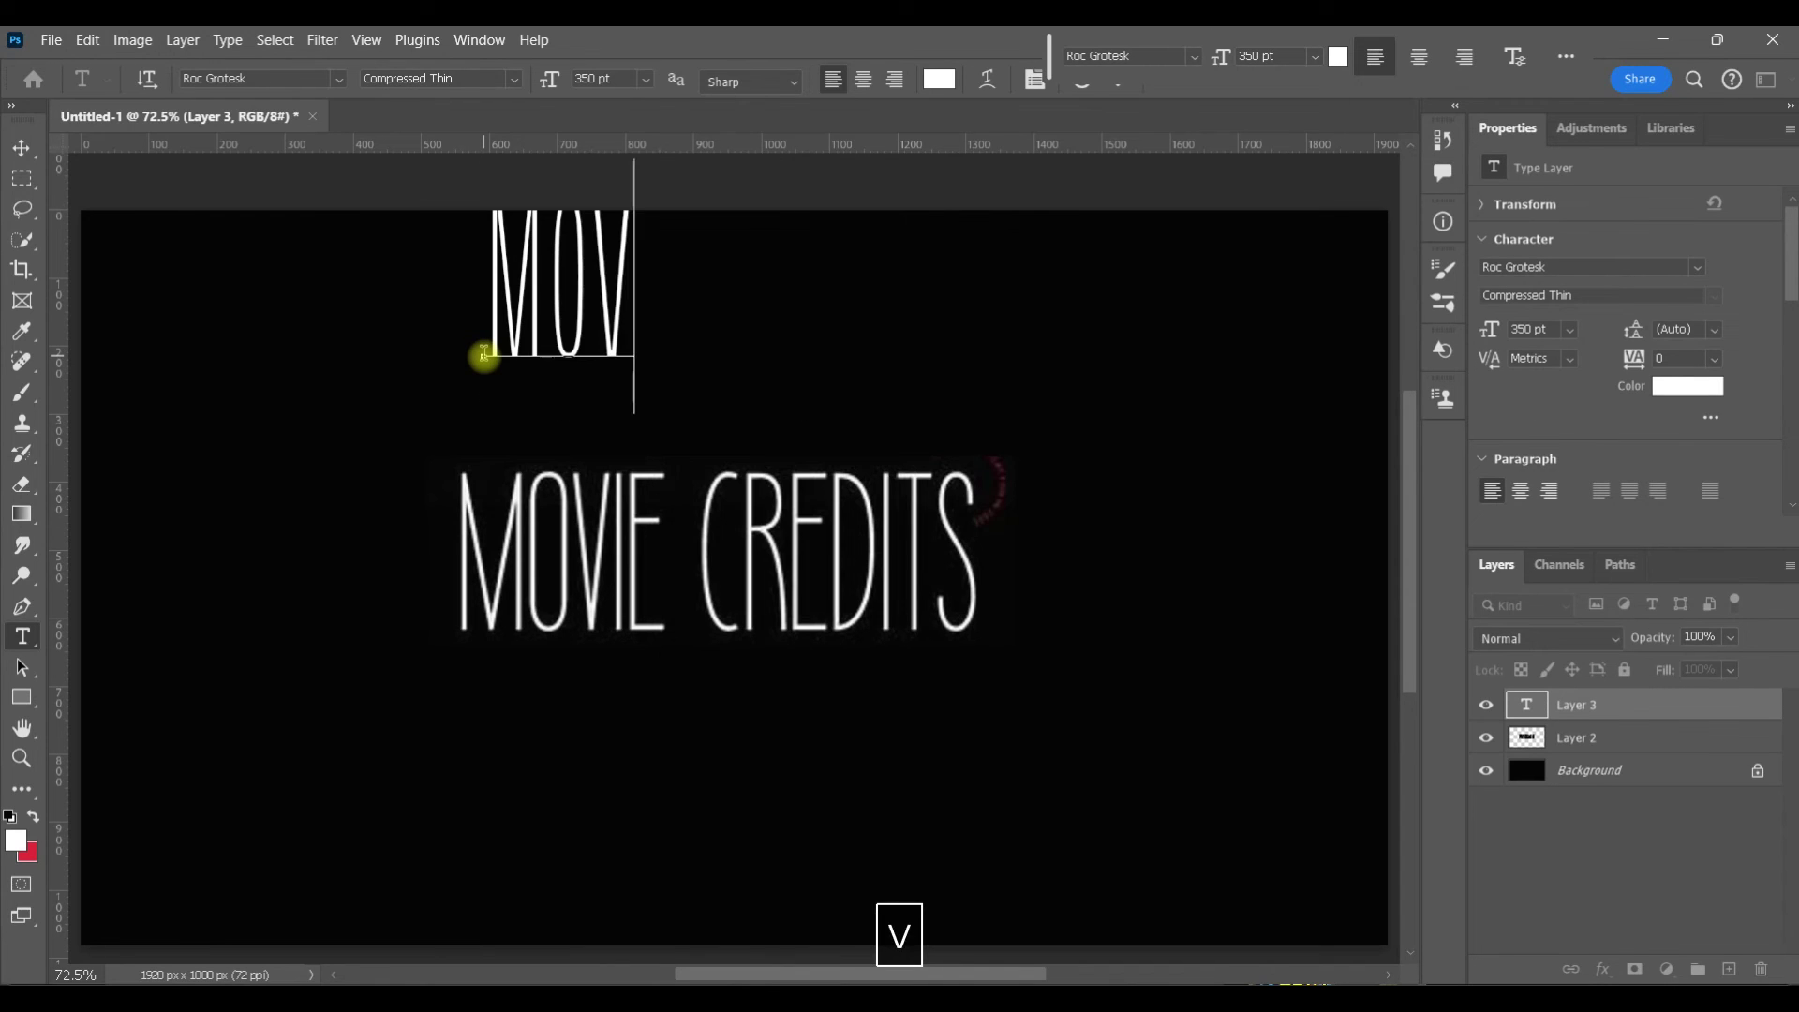
left_click(113, 223)
Move the new MOVIE CREDITS text to sit just above the original lettering, then deselect it.
key("v")
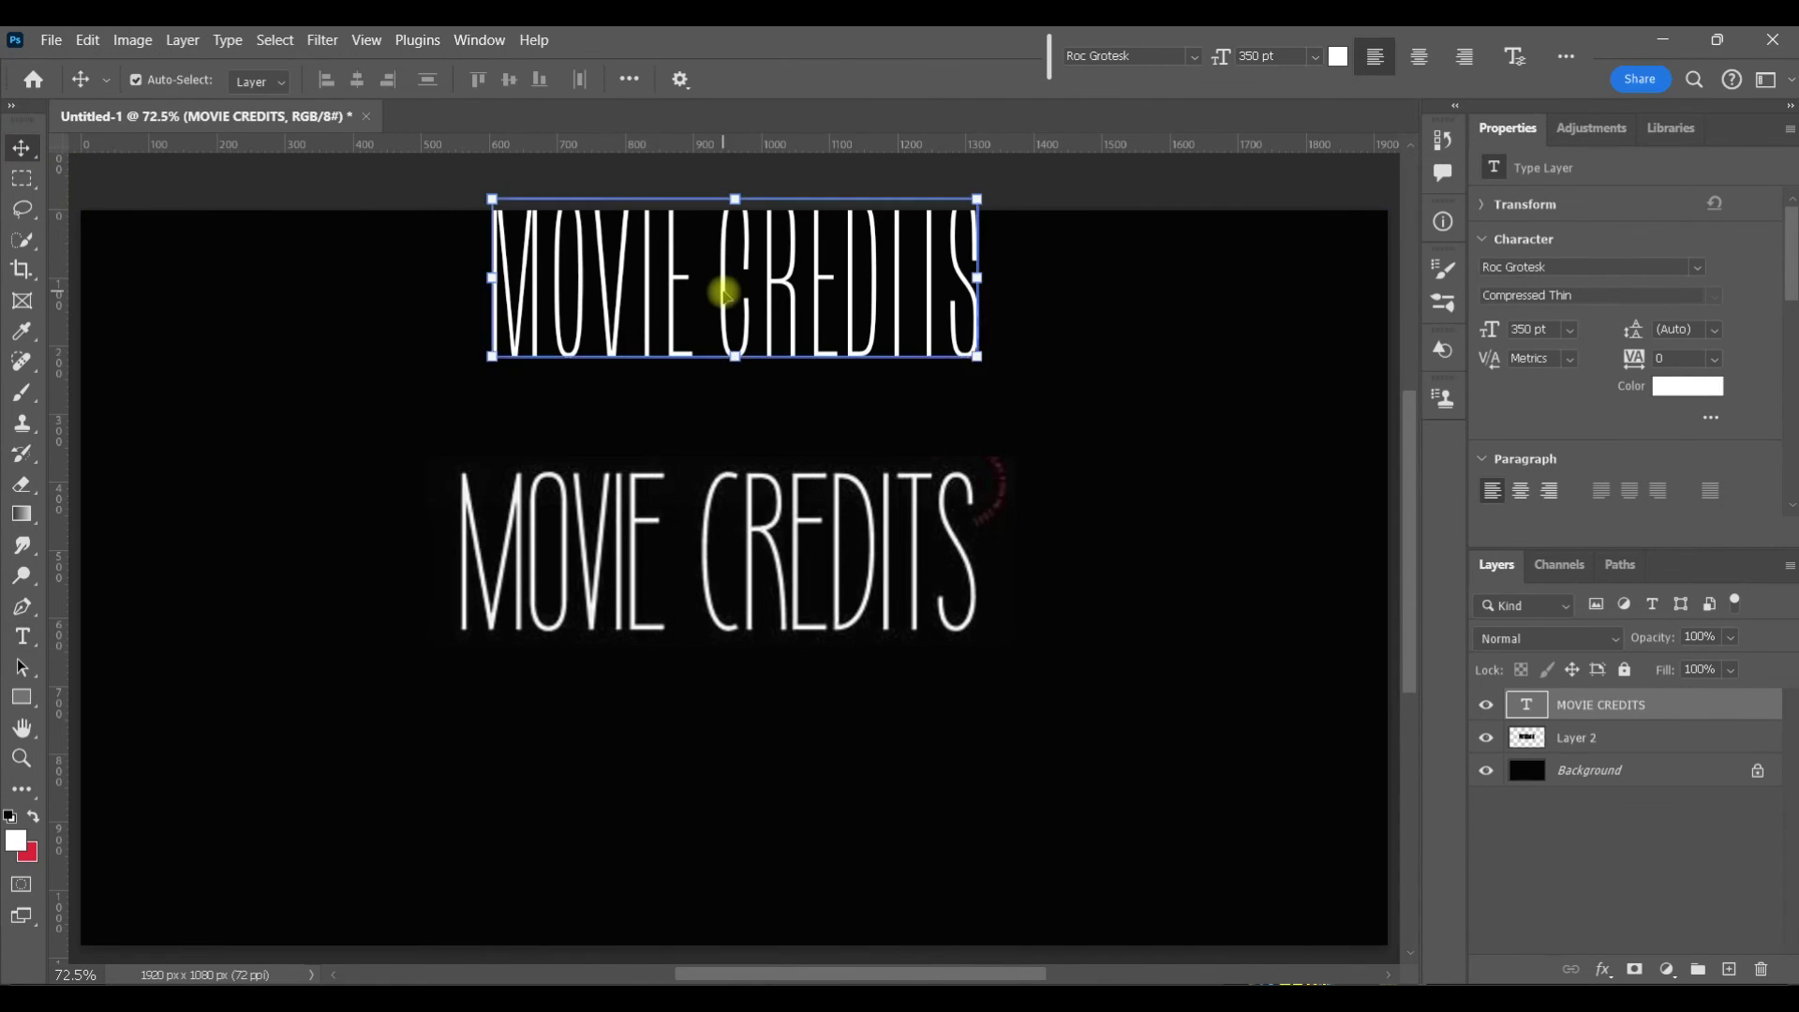
left_click_drag(722, 293, 695, 349)
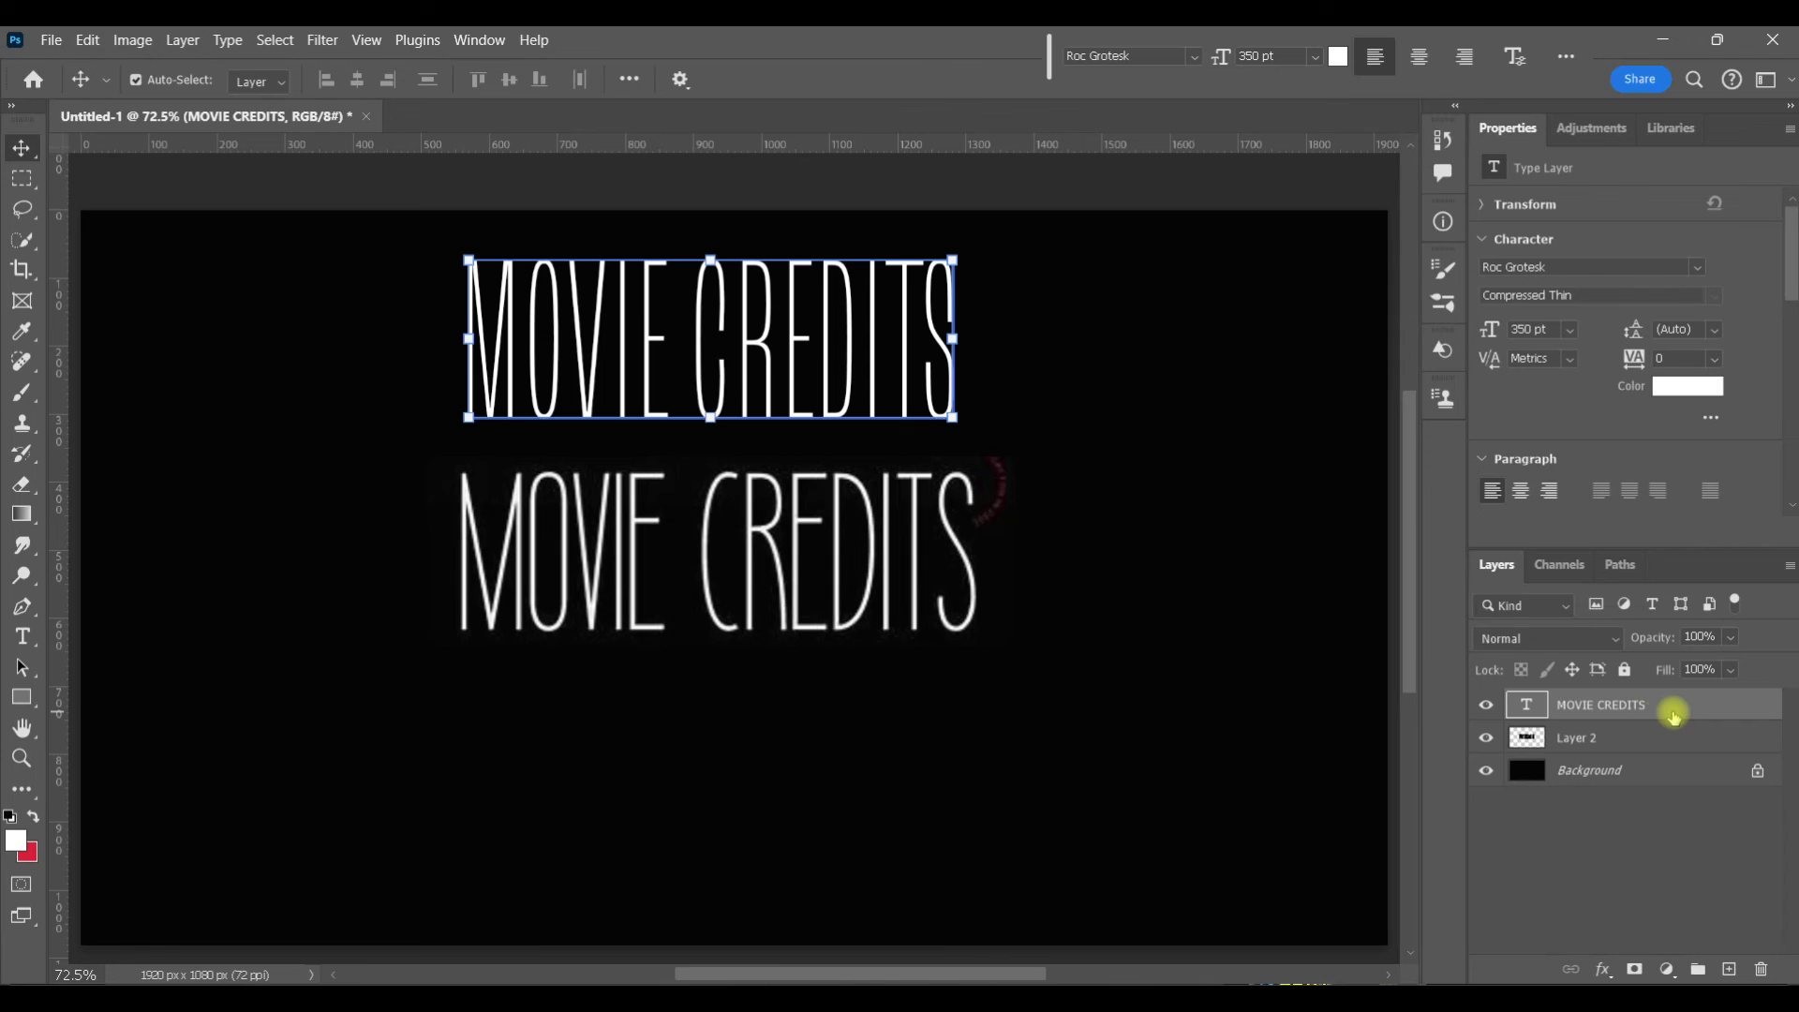
left_click(1645, 850)
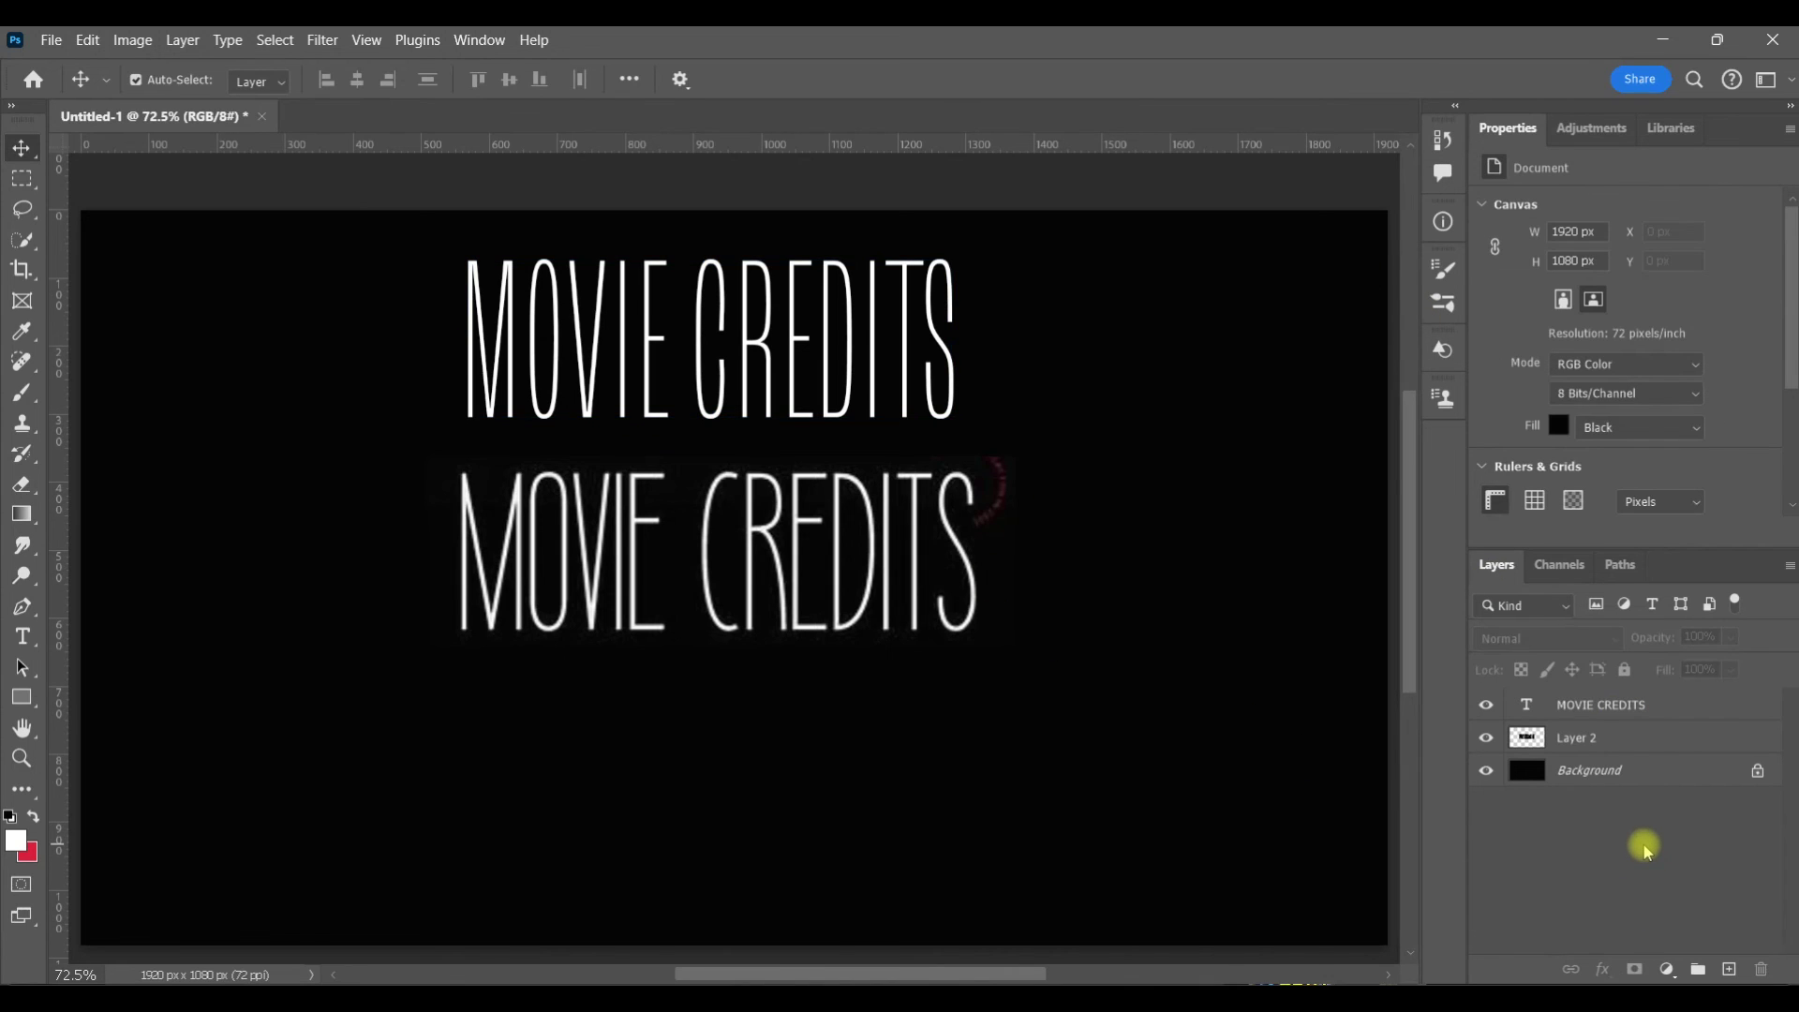